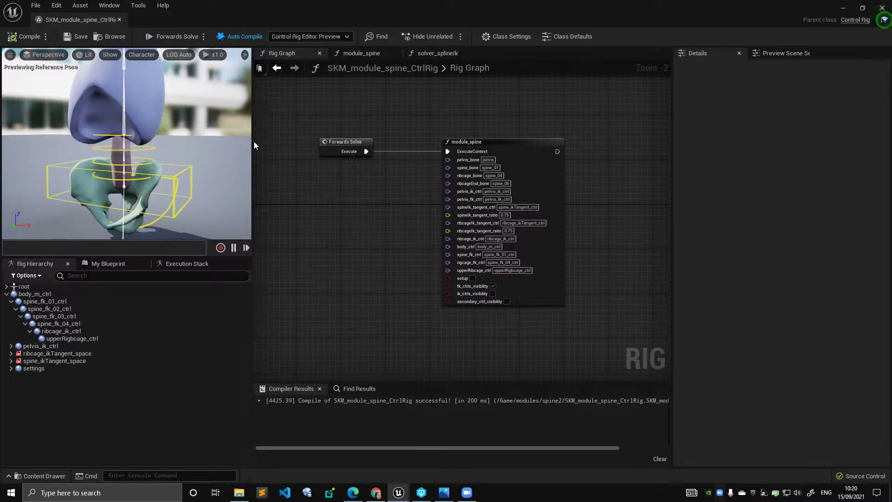
Widen the preview viewport slightly and view the spine rig from several angles.
left_click_drag(254, 141, 262, 142)
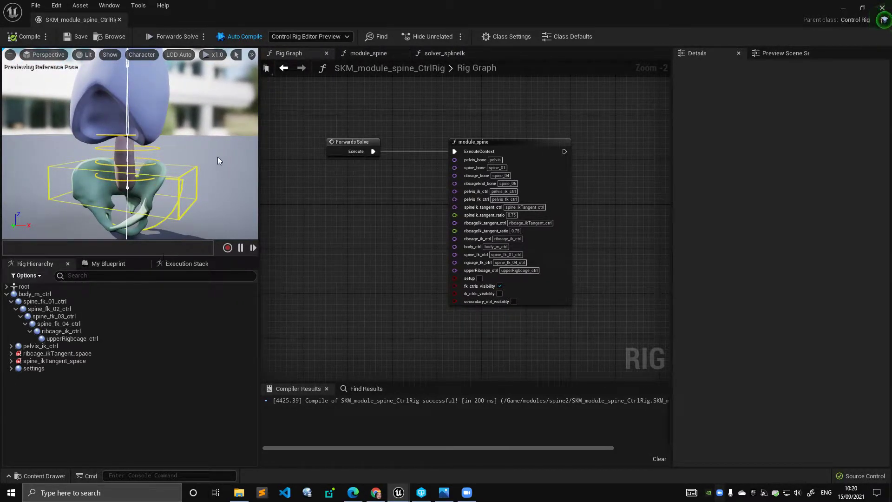
left_click_drag(210, 128, 131, 135, "alt")
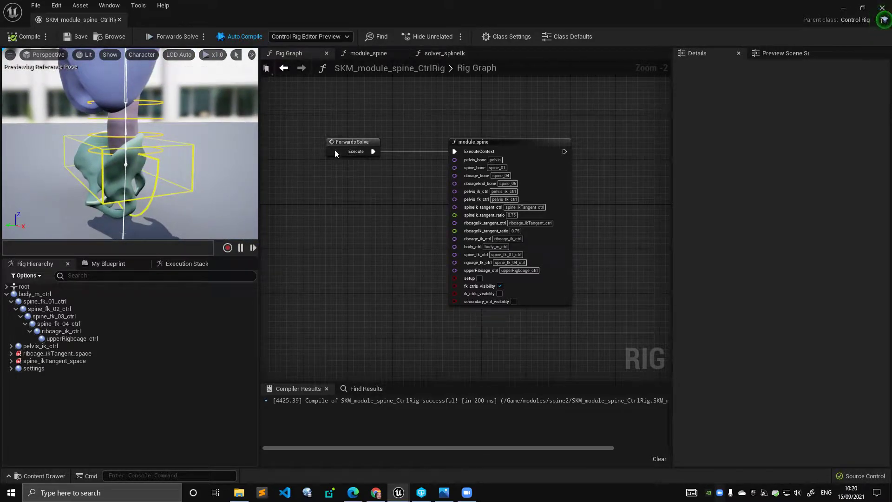
scroll(333, 176, "down", 1)
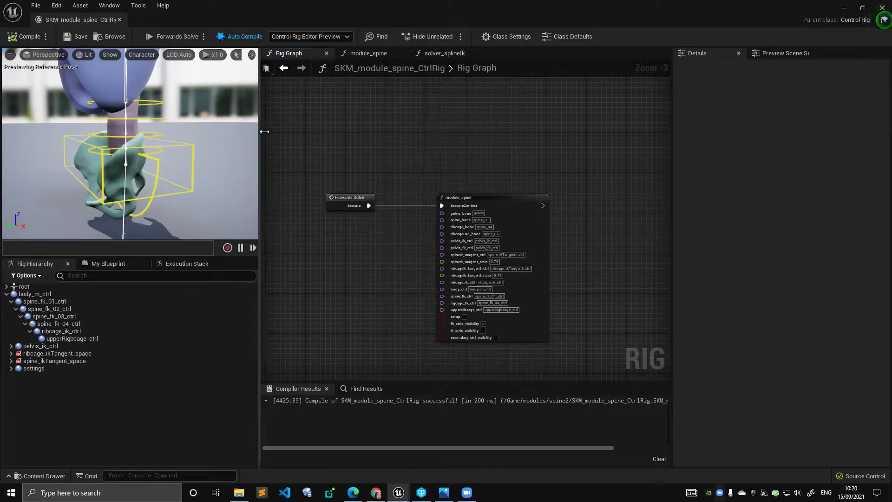
left_click_drag(139, 149, 176, 131, "alt")
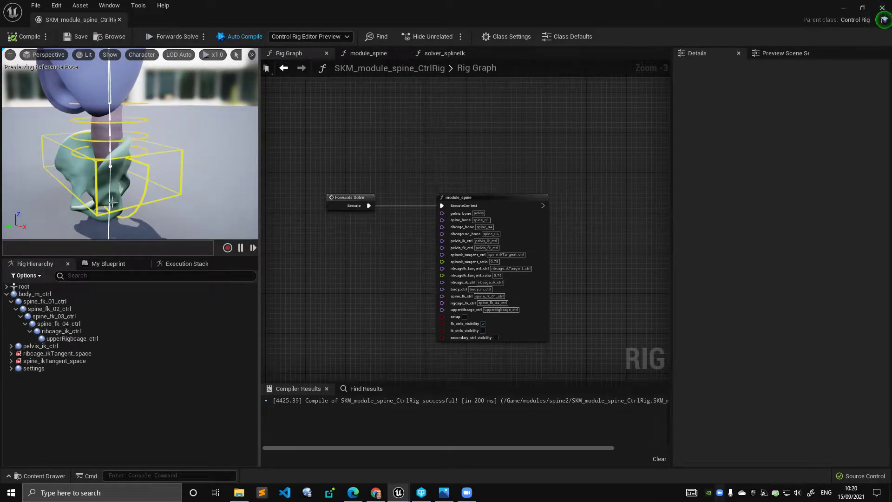
Try moving body_m_ctrl about 3.2 units up along Z, and undo the move.
left_click(7, 295)
left_click(7, 295)
left_click(6, 295)
left_click(11, 302)
right_click_drag(168, 161, 177, 162)
key("w")
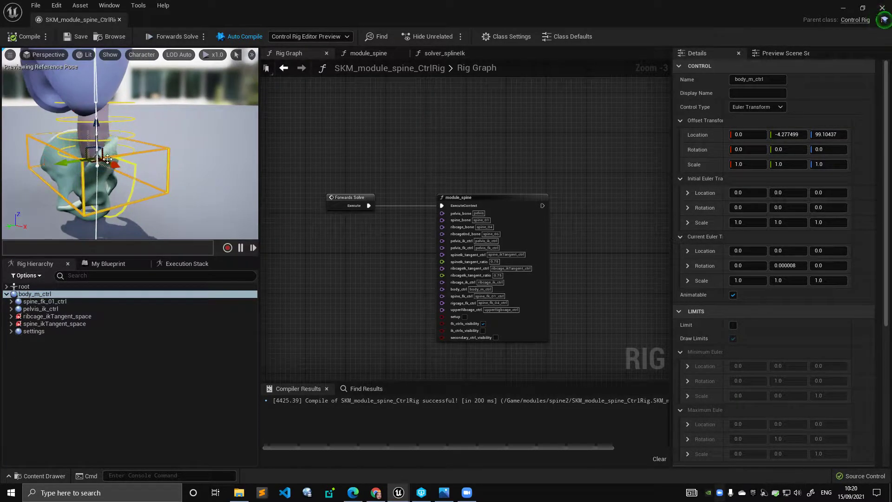
mouse_move(101, 156)
left_mouse_down()
mouse_move(73, 148)
mouse_move(102, 142)
left_mouse_up()
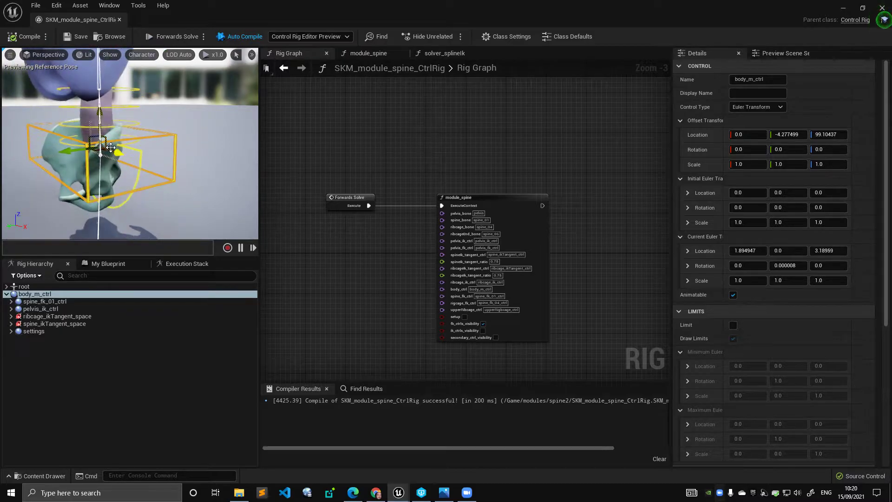
key("ctrl+z")
Rotate the controls spine_fk_01_ctrl through spine_fk_04_ctrl together as a bend test, and compile the rig to reset the pose.
left_click(31, 303)
left_click(11, 302)
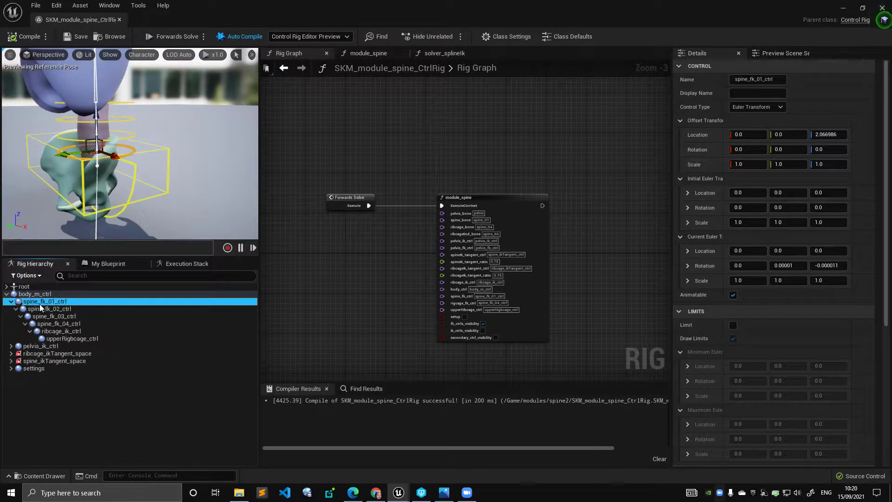
left_click(40, 304)
left_click(73, 326, "shift")
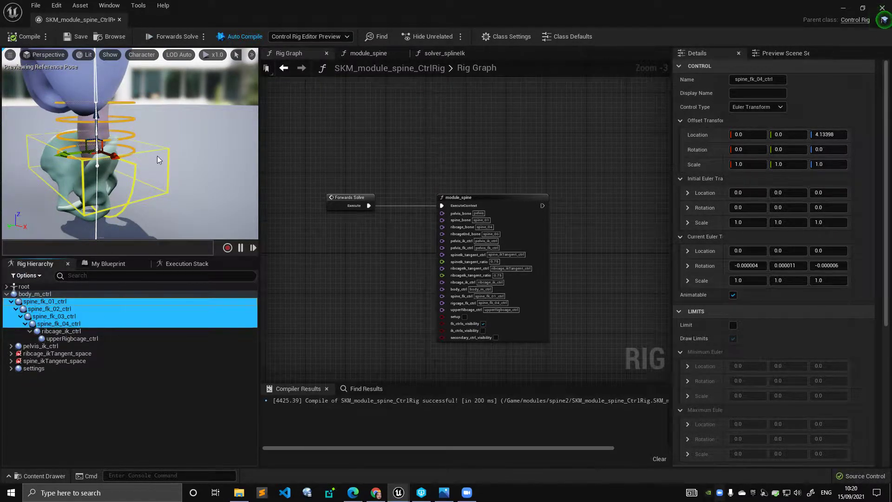
key("f")
key("e")
mouse_move(127, 132)
left_mouse_down()
mouse_move(99, 135)
mouse_move(156, 134)
mouse_move(103, 134)
mouse_move(148, 133)
mouse_move(104, 135)
mouse_move(144, 134)
mouse_move(107, 134)
mouse_move(133, 133)
mouse_move(134, 123)
mouse_move(139, 131)
left_mouse_up()
left_click(31, 37)
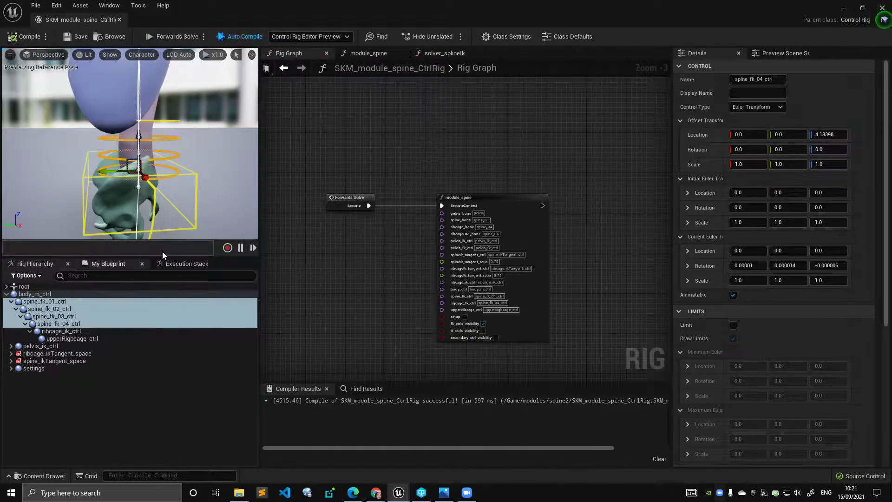
Rotate the four spine FK controls together about 8.1 degrees around X, and recompile to clear the test pose.
left_click(180, 127)
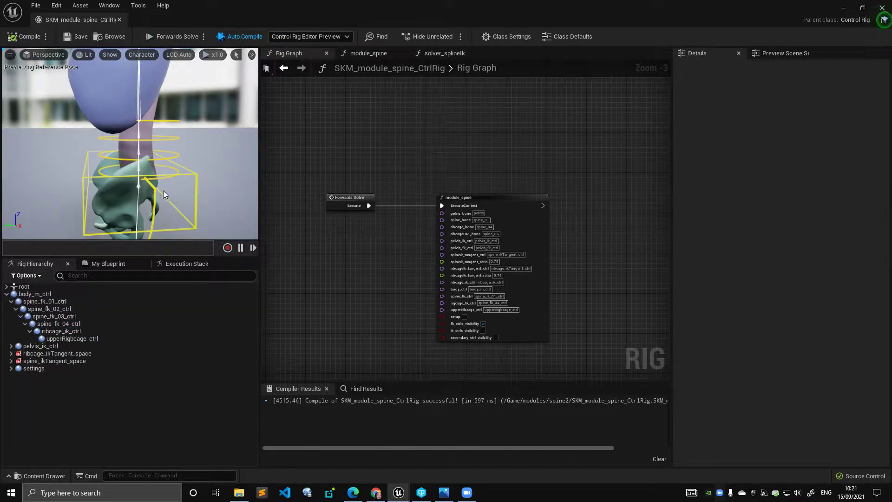
middle_click_drag(165, 193, 180, 194)
left_click_drag(179, 193, 223, 194, "alt")
left_click(51, 301)
left_click(75, 322, "shift")
left_click_drag(185, 161, 219, 160, "alt")
middle_click_drag(219, 160, 207, 159)
key("e")
mouse_move(140, 135)
left_mouse_down()
mouse_move(163, 128)
mouse_move(137, 127)
mouse_move(168, 127)
mouse_move(140, 127)
left_mouse_up()
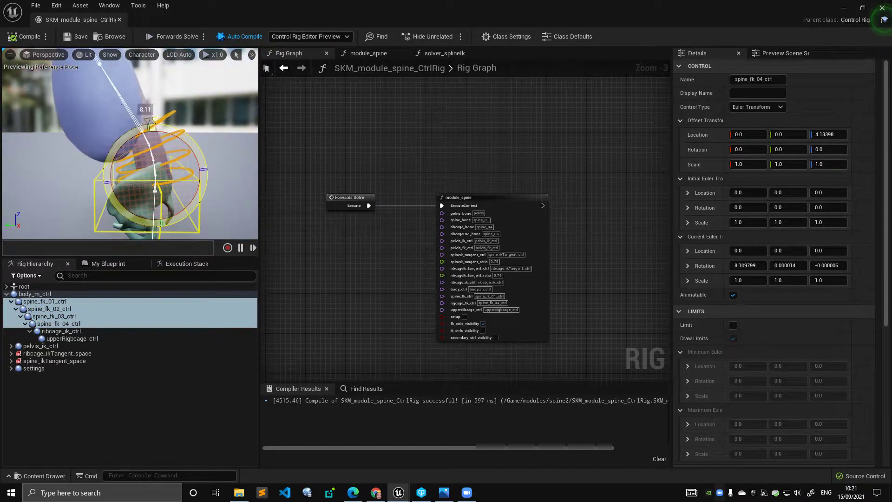
left_click(29, 37)
Bend the spine sideways around Y, rotating the four spine FK controls about -12.3 degrees and pelvis_fk_ctrl about 5.2 degrees.
left_click_drag(139, 149, 179, 149, "alt")
left_click(134, 217)
left_click_drag(134, 204, 158, 198, "alt")
left_click(60, 302)
left_click(84, 323, "shift")
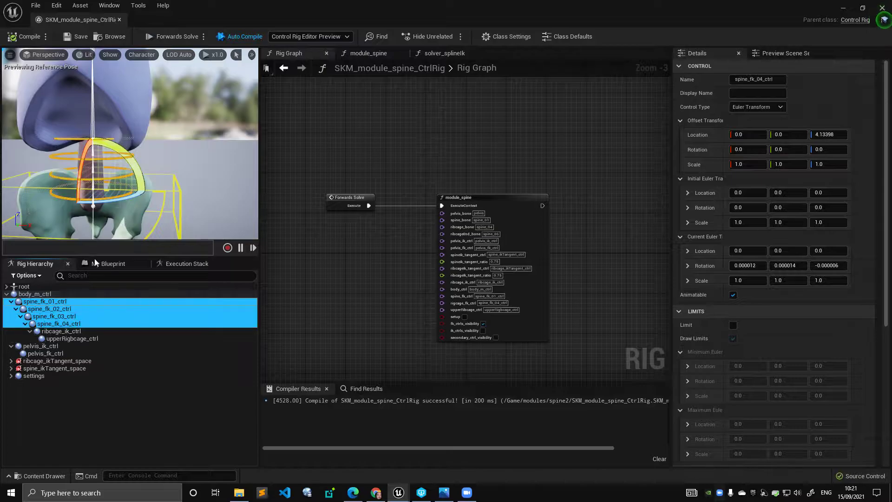
left_click_drag(122, 150, 154, 189)
left_click(70, 353)
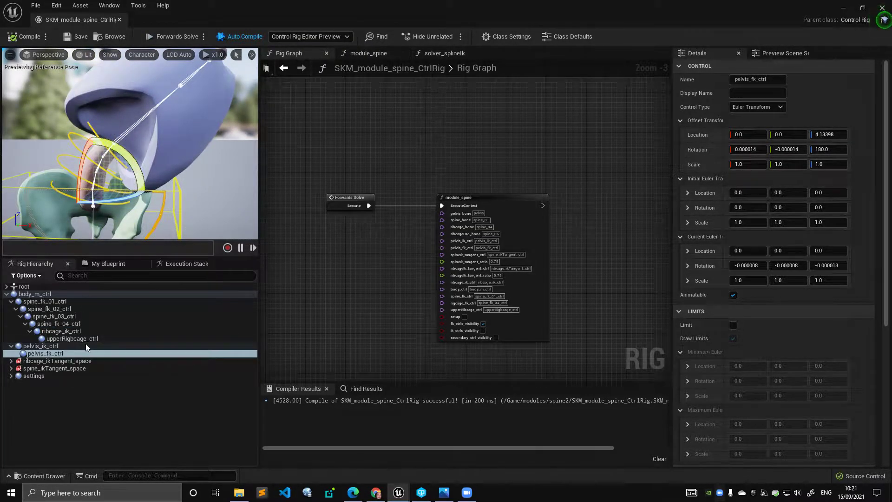
left_click_drag(135, 148, 114, 246, "alt")
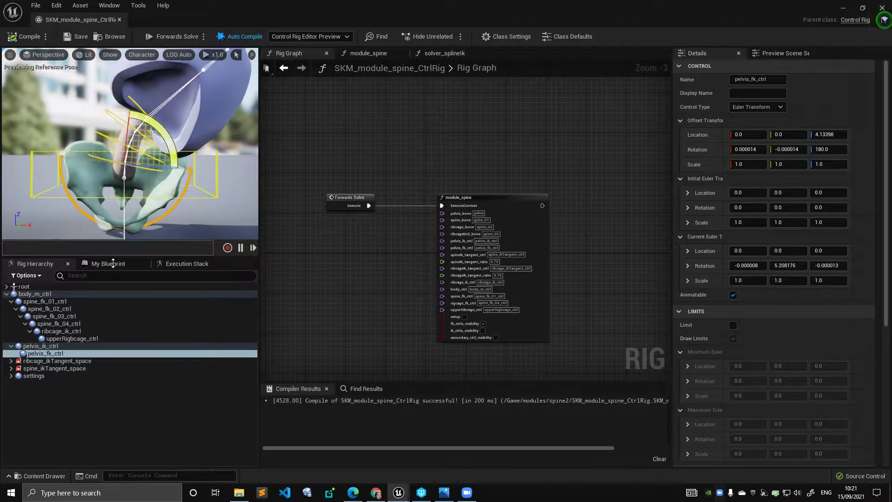
Reset the transforms of the four spine FK controls and pelvis_fk_ctrl.
left_click(53, 300)
left_click(77, 324, "shift")
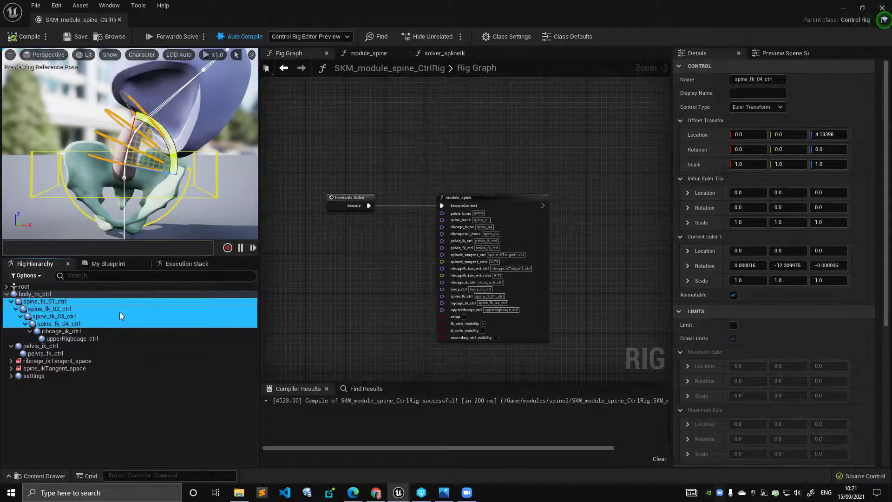
key("ctrl+g")
left_click(71, 354)
key("ctrl+g")
Rotate the four spine FK controls and pelvis_fk_ctrl together about -6.3 degrees around X, and compile to reset the pose.
left_click(218, 137)
left_click_drag(219, 137, 144, 156, "alt")
left_click(54, 301)
left_click(77, 324, "shift")
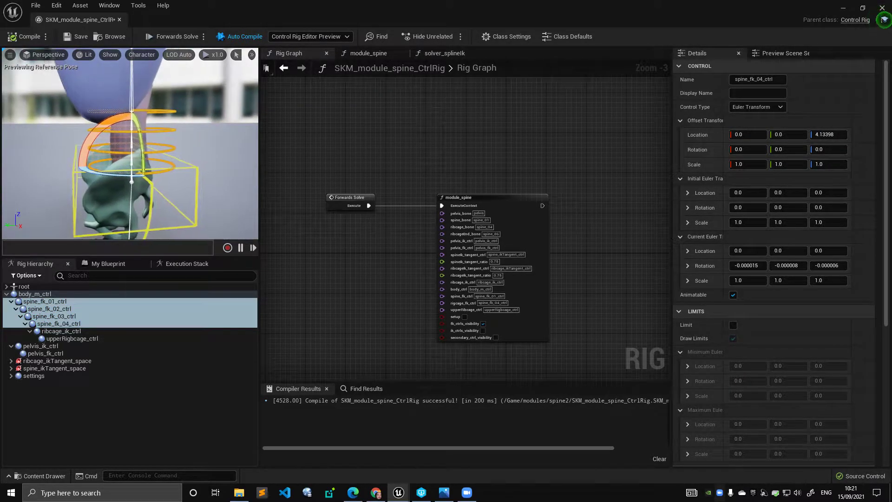
left_click(65, 354, "ctrl")
left_click_drag(217, 152, 120, 106, "alt")
left_click_drag(103, 143, 54, 96)
left_click(26, 37)
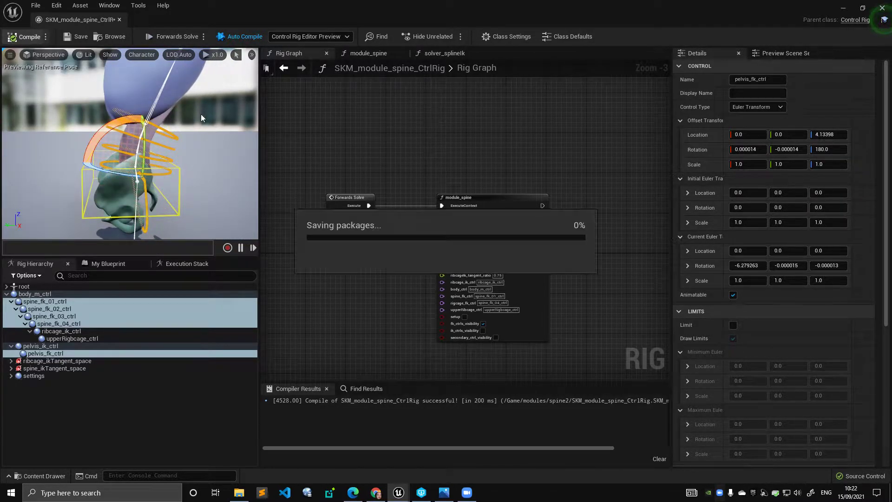
Switch to Photos to examine the X-ray reference of spine flexion and extension angles, and return to the Control Rig editor.
left_click_drag(174, 124, 175, 125, "alt")
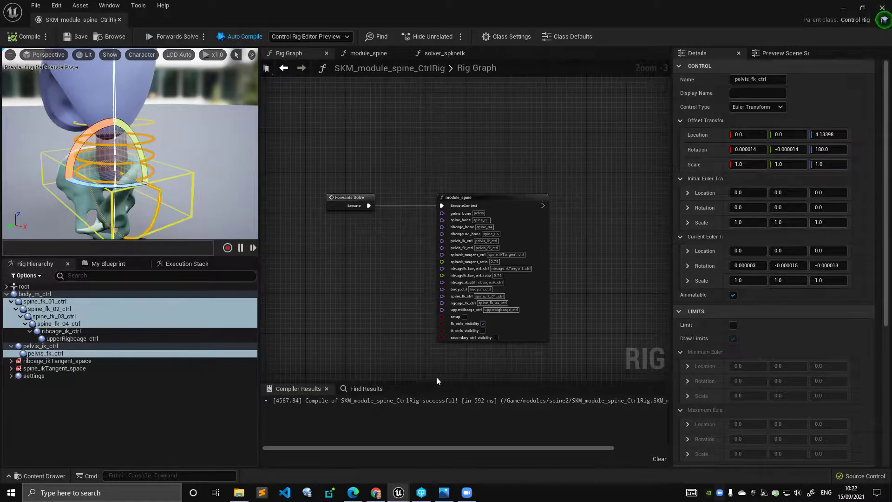
left_click(453, 492)
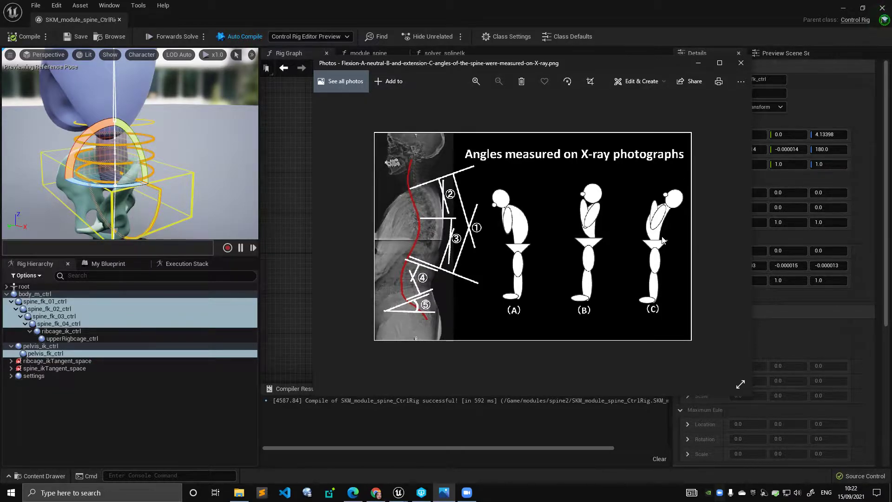
left_click(342, 4)
Reselect the four spine FK controls with pelvis_fk_ctrl, rotate them about 3.4 degrees around X, and compile to reset the pose.
left_click_drag(193, 125, 189, 148, "alt")
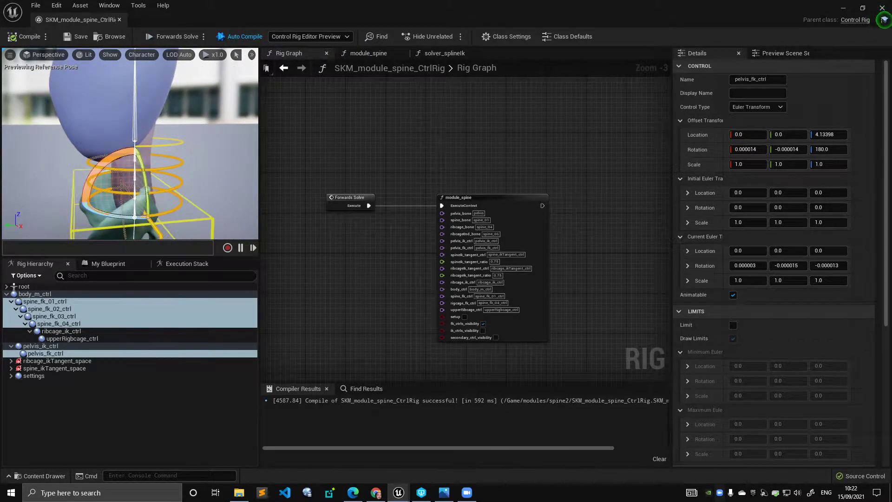
right_click(192, 149)
left_click(180, 147)
right_click_drag(202, 153, 192, 148, "alt")
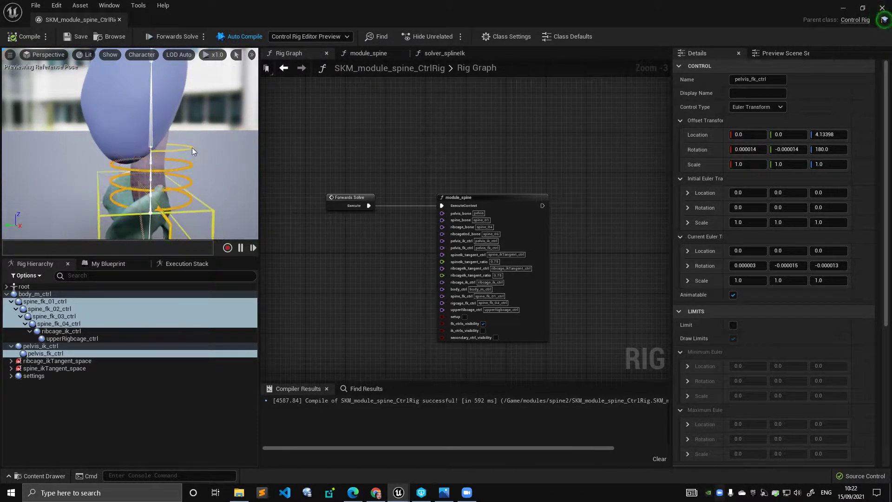
left_click_drag(210, 164, 194, 183, "alt")
left_click(56, 302)
left_click(63, 324, "shift")
left_click(45, 354, "ctrl")
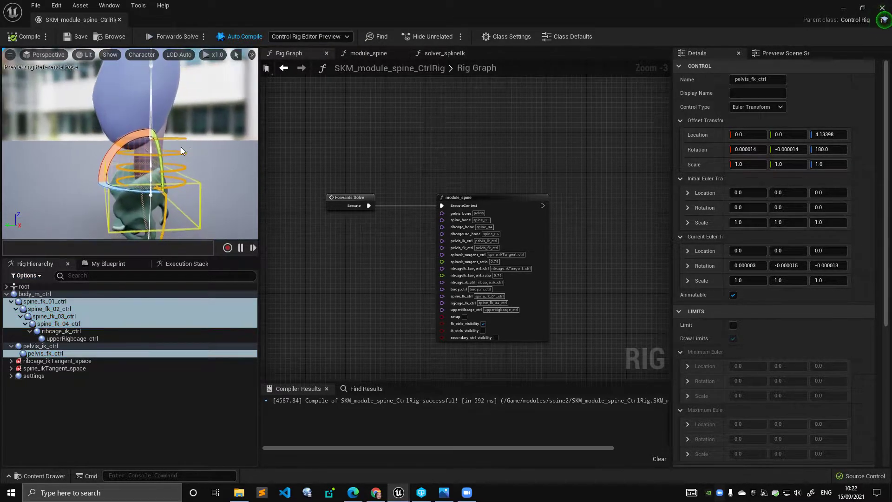
left_click_drag(137, 142, 71, 97)
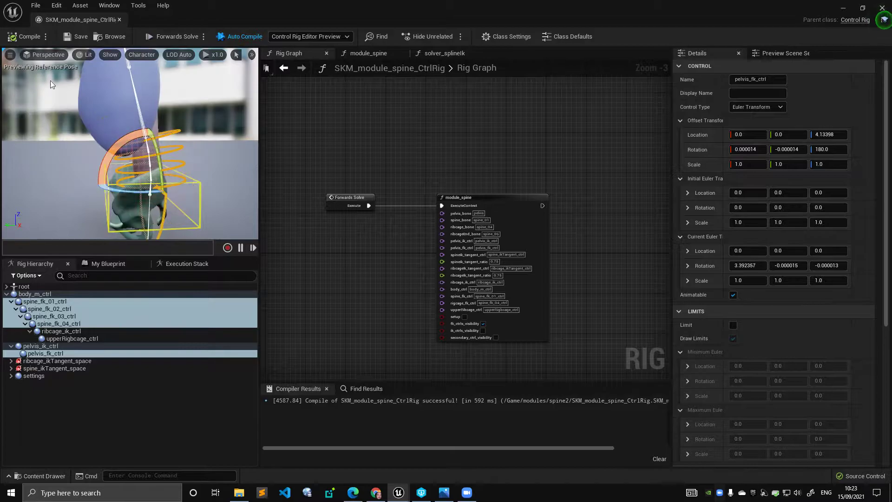
left_click(23, 37)
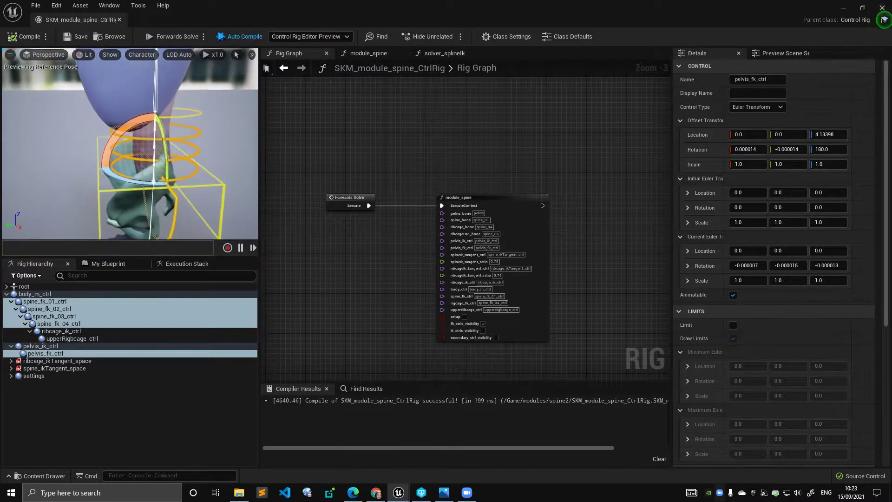
View the rig from the side and rotate the selected spine and pelvis FK controls about 16.6 degrees around X.
right_click_drag(139, 144, 194, 84)
left_click_drag(205, 132, 174, 163, "alt")
right_click_drag(174, 163, 223, 129, "alt")
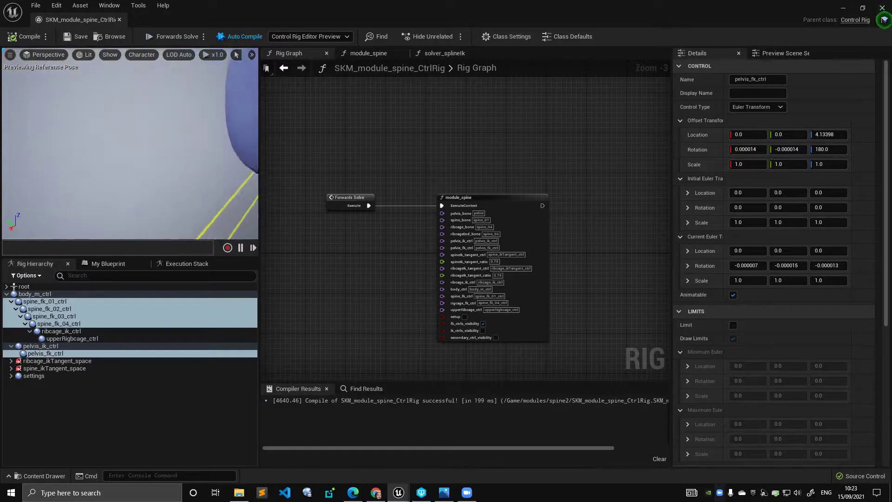
middle_click_drag(200, 145, 106, 121, "alt")
right_click_drag(200, 134, 175, 149, "alt")
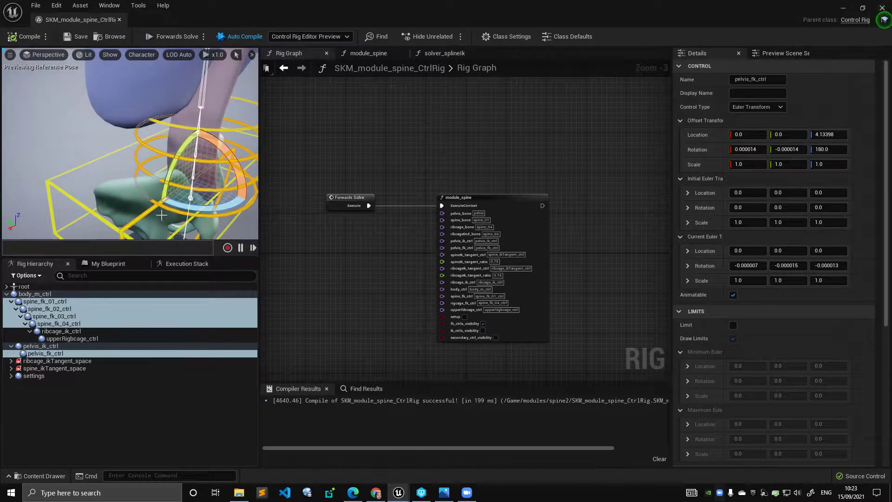
right_click_drag(166, 220, 133, 201)
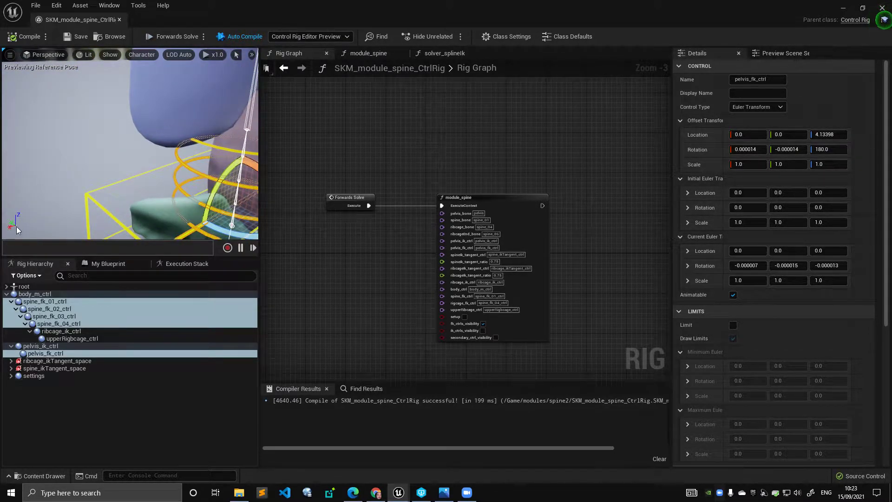
left_click_drag(9, 222, 170, 205, "alt")
middle_click_drag(110, 199, 109, 182, "alt")
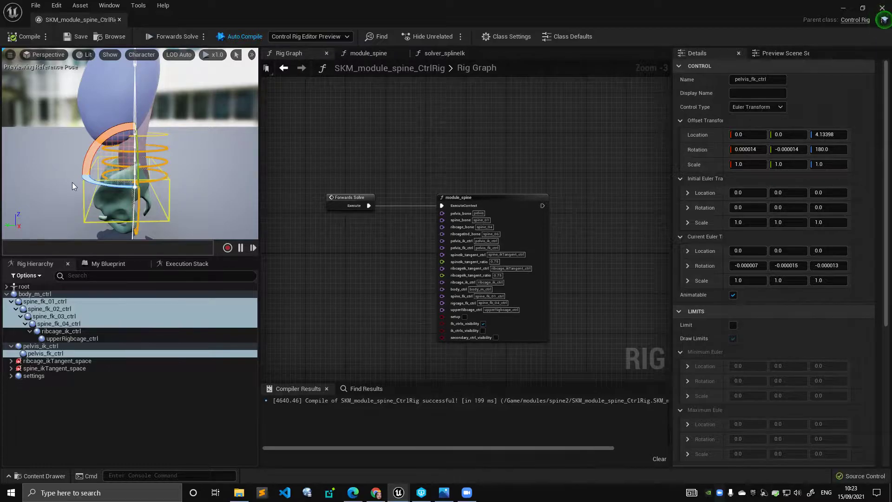
right_click_drag(176, 119, 157, 123)
scroll(176, 119, "up", 1)
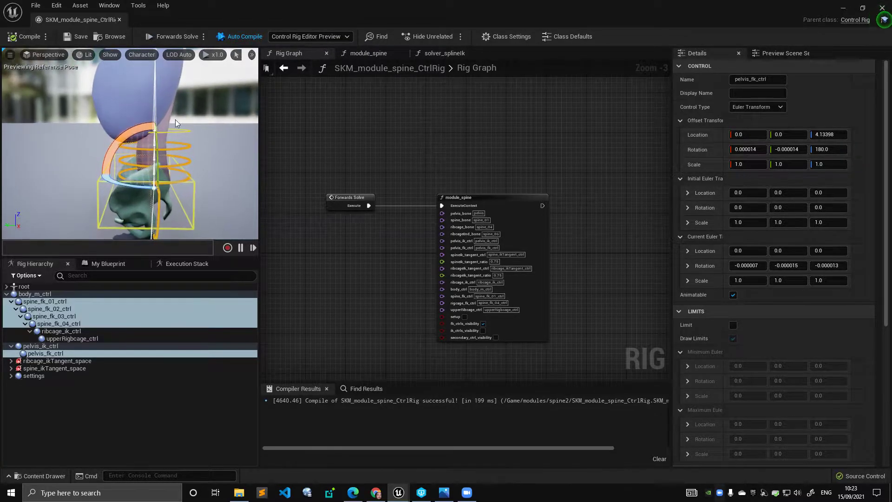
left_click_drag(145, 135, 103, 151)
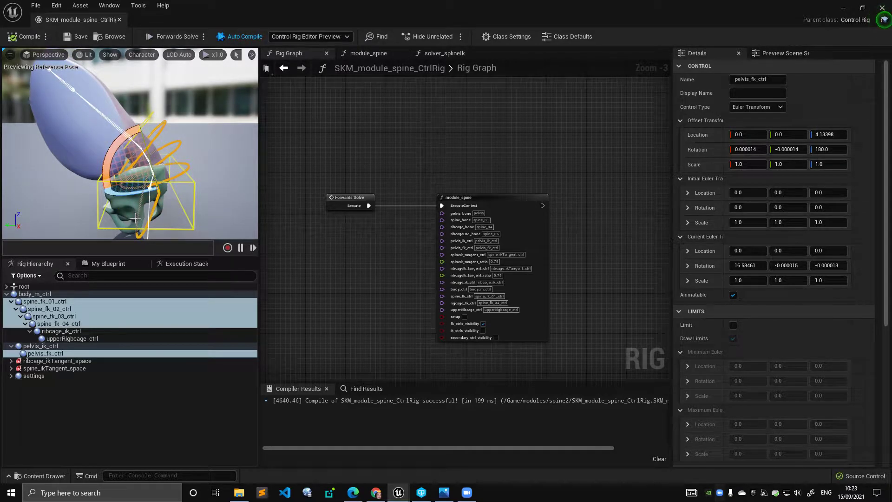
Ease the bend of the selected spine and pelvis FK controls to about 15.1 degrees around X.
right_click_drag(147, 213, 141, 221)
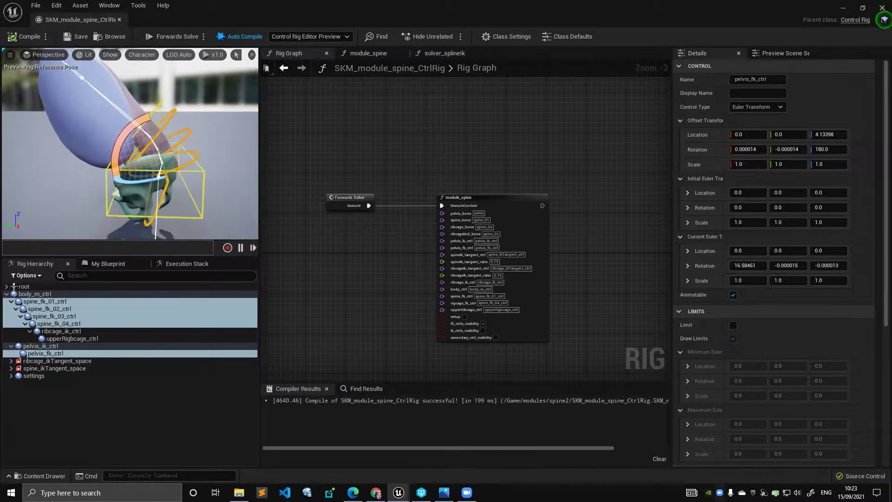
scroll(148, 212, "up", 3)
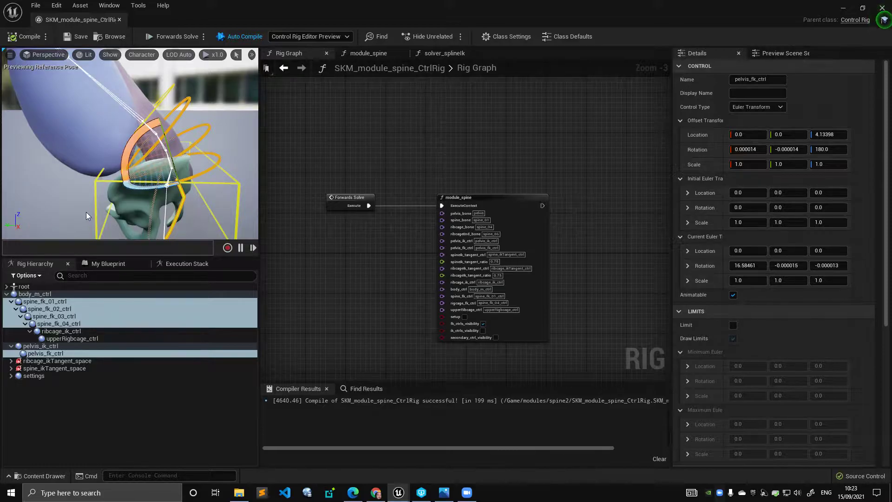
left_click_drag(139, 140, 152, 121)
mouse_move(151, 122)
right_mouse_down()
mouse_move(175, 111)
mouse_move(163, 116)
right_mouse_up()
scroll(163, 116, "down", 2)
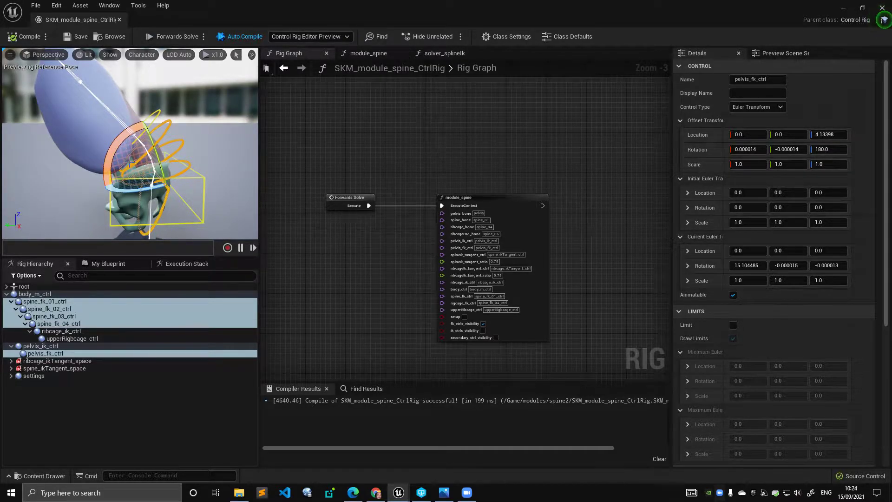
Bend the selected FK controls the opposite way to about -19.3 degrees around X, and back to about 18.7 degrees.
left_click_drag(116, 157, 183, 188)
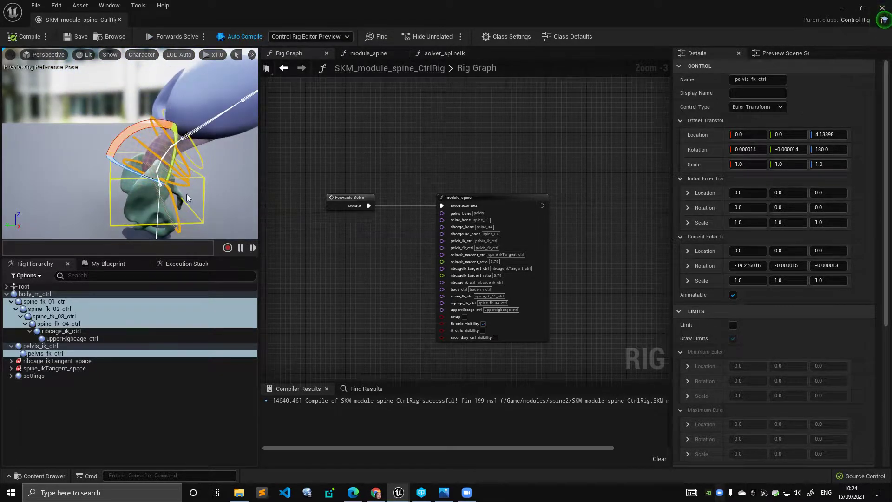
left_click_drag(159, 130, 132, 117)
mouse_move(167, 162)
left_mouse_down("alt")
mouse_move(237, 162)
mouse_move(163, 159)
left_mouse_up("alt")
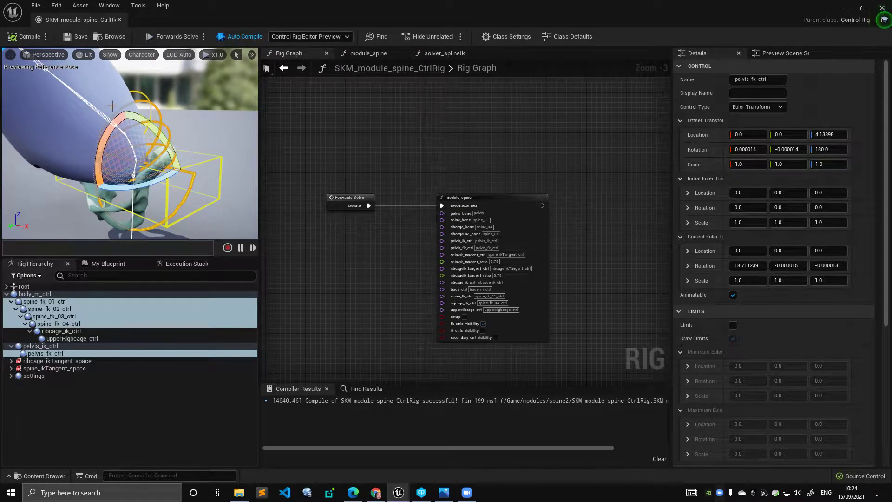
Undo the last bend of the selected spine and pelvis FK controls.
key("ctrl+z")
left_click_drag(189, 140, 204, 140, "alt")
mouse_move(189, 140)
right_mouse_down("alt")
mouse_move(209, 138)
mouse_move(193, 138)
right_mouse_up("alt")
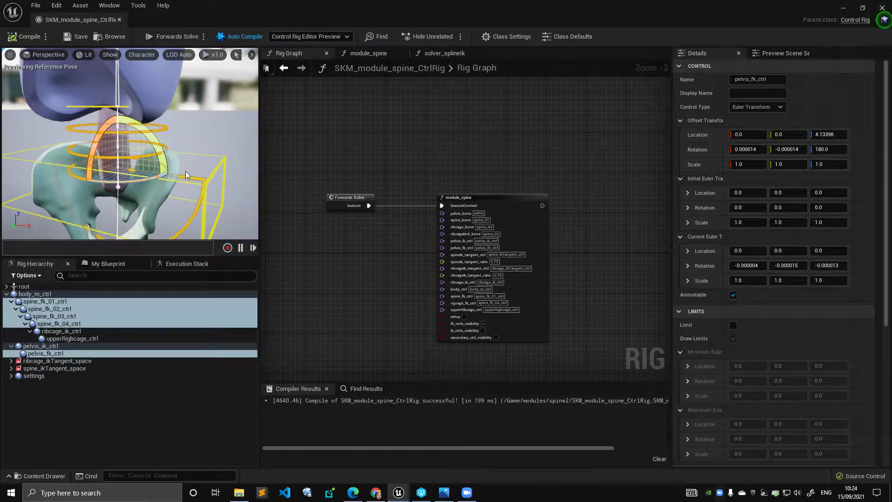
right_click_drag(220, 128, 139, 130)
key("d")
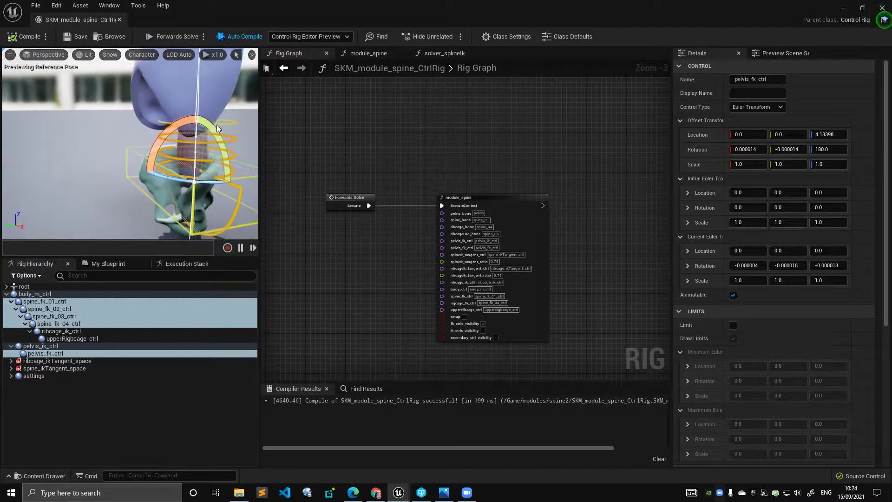
Try another rotation of the selected spine and pelvis FK controls, and undo it.
mouse_move(156, 129)
left_mouse_down()
mouse_move(140, 142)
mouse_move(166, 122)
mouse_move(148, 134)
left_mouse_up()
right_click_drag(148, 135, 193, 135)
key("ctrl+z")
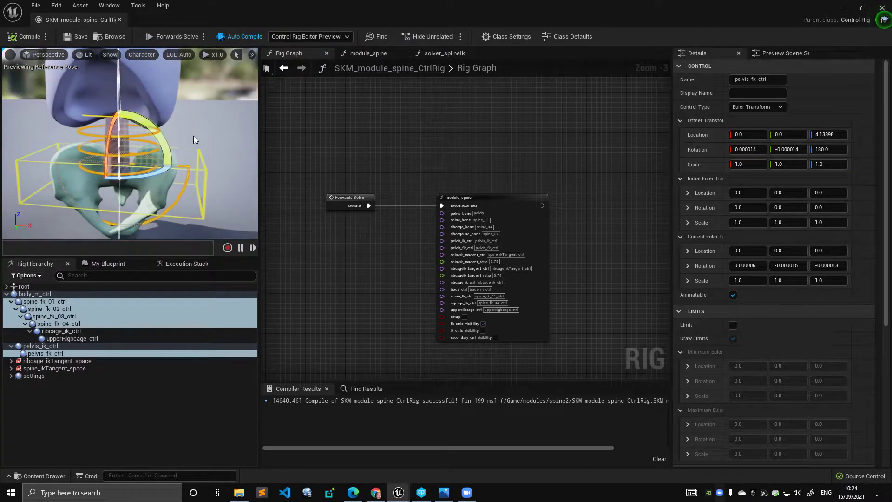
Rotate the selected spine and pelvis FK controls about 17.8 degrees around X.
left_click_drag(153, 125, 100, 114)
middle_click_drag(152, 112, 104, 114, "alt")
left_click_drag(147, 143, 124, 164)
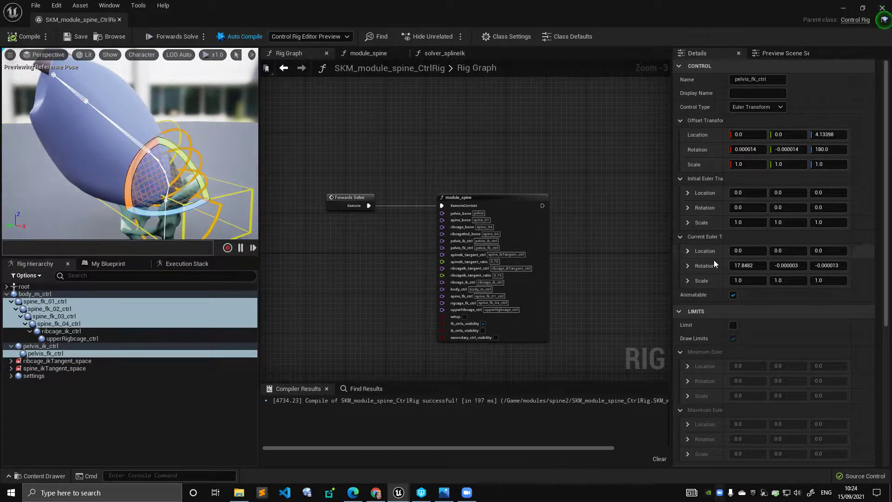
Compare the current X rotation of pelvis_fk_ctrl with that of the individual spine FK controls.
left_click(747, 265)
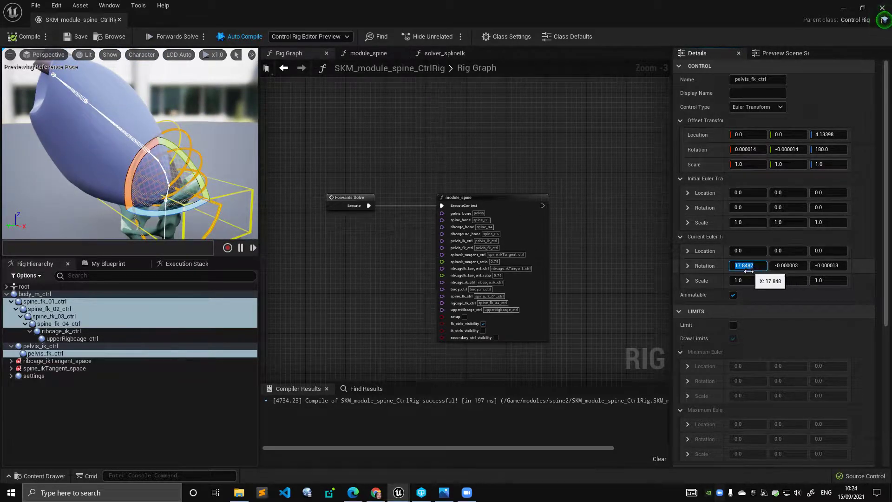
left_click(74, 316)
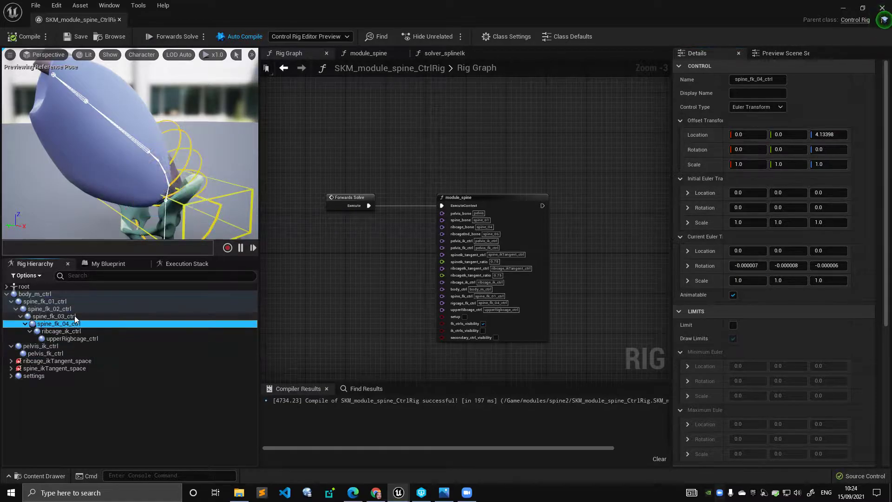
left_click(73, 308)
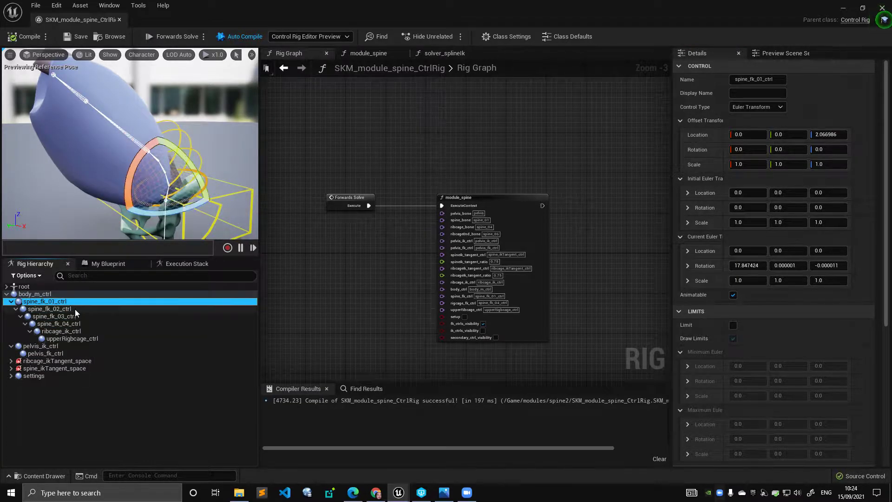
left_click(79, 354)
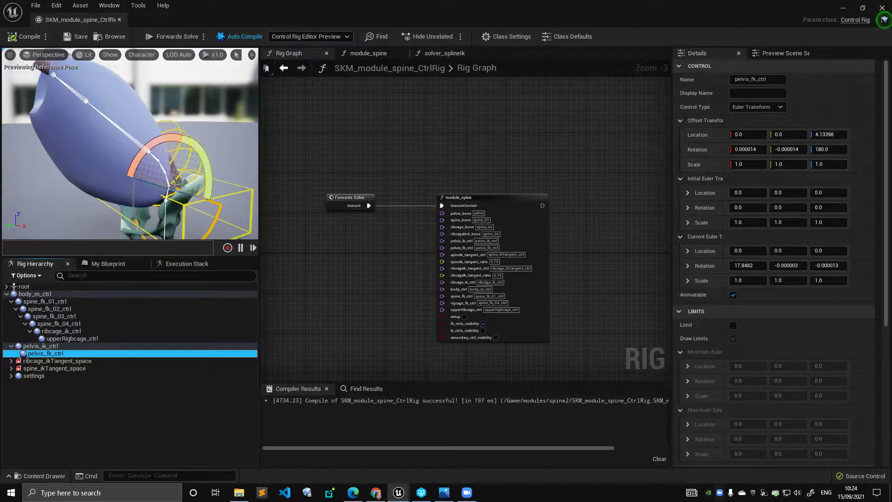
Compile the rig to reset the pose, and select and frame body_m_ctrl for moving.
left_click(26, 36)
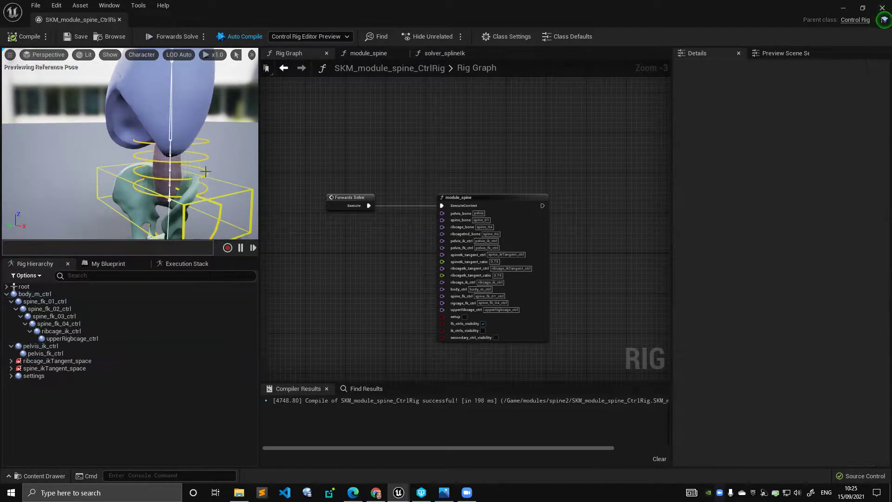
left_click_drag(178, 187, 219, 189, "alt")
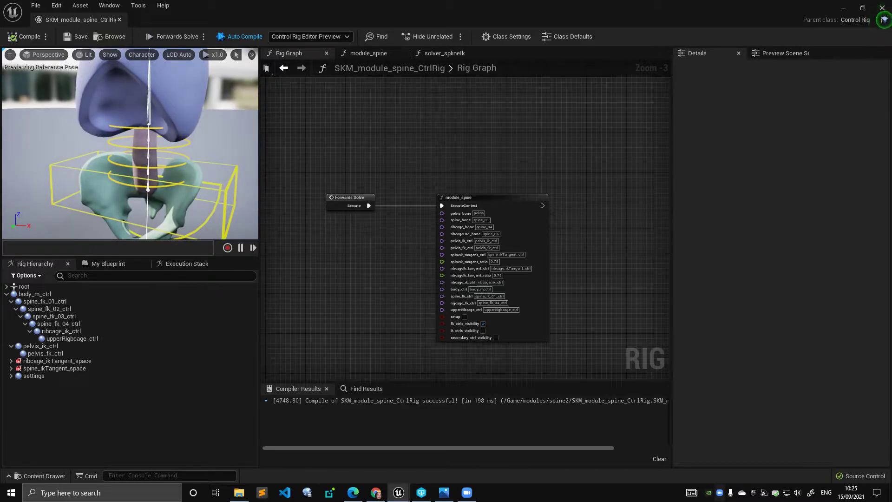
left_click(222, 190)
key("f")
key("w")
left_click_drag(220, 196, 249, 197, "alt")
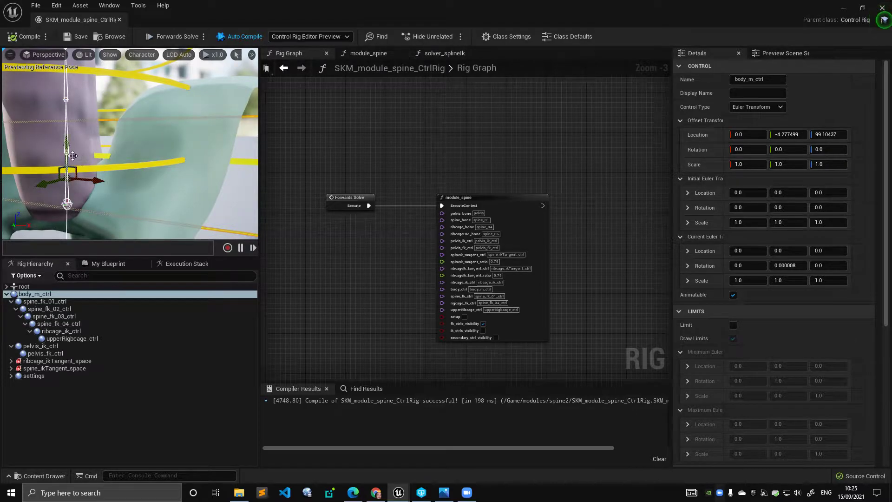
right_click_drag(178, 198, 142, 197, "alt")
left_click_drag(141, 197, 158, 197, "alt")
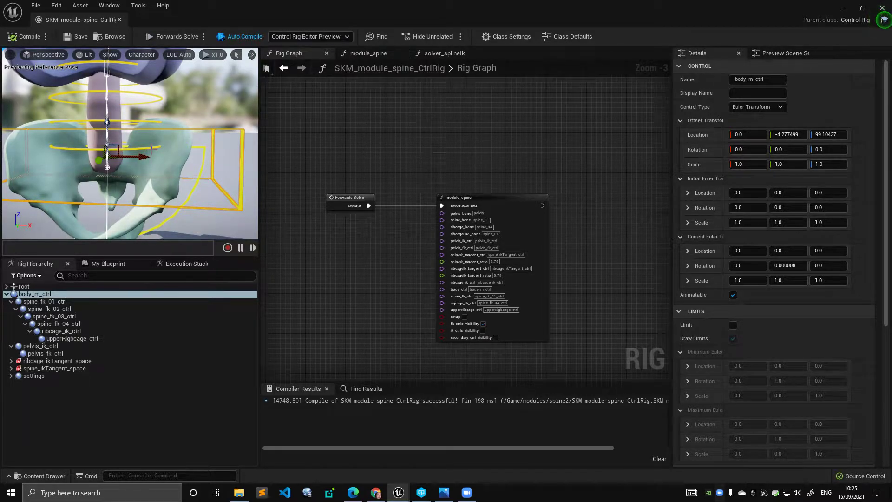
mouse_move(150, 157)
left_mouse_down("alt")
mouse_move(181, 162)
mouse_move(146, 160)
mouse_move(152, 154)
left_mouse_up("alt")
left_click(22, 37)
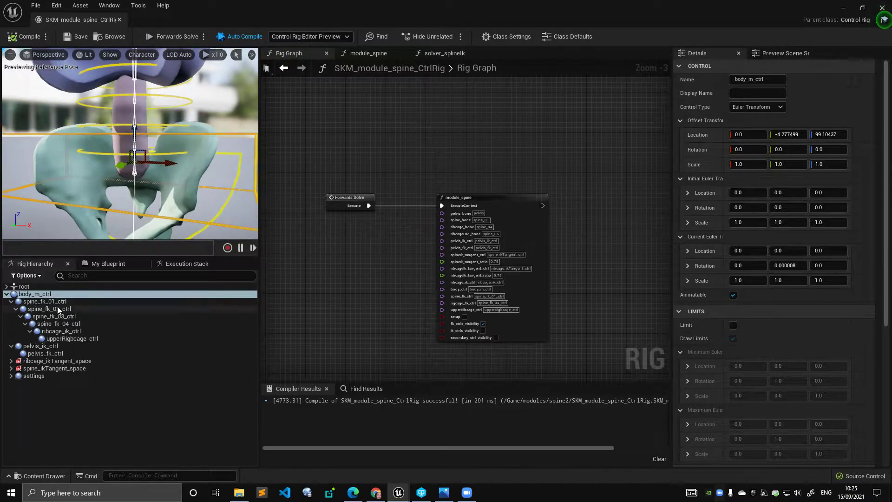
left_click(60, 302)
left_click(74, 324, "shift")
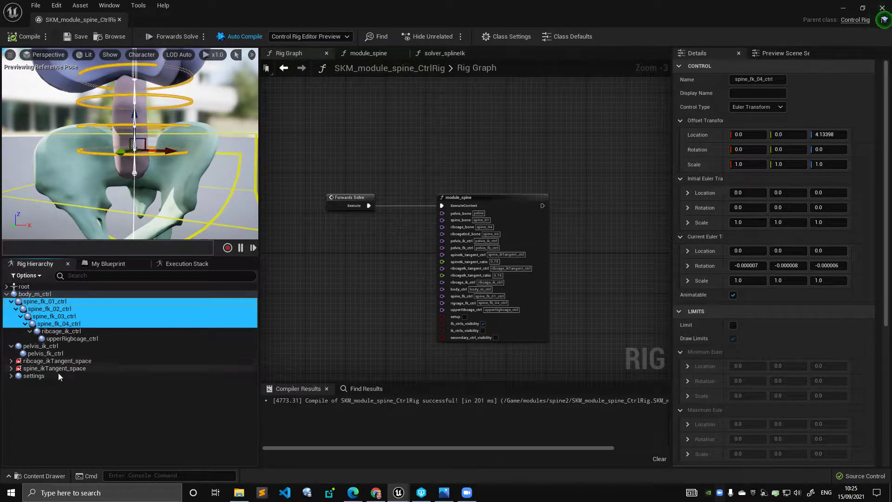
right_click_drag(199, 155, 172, 155, "alt")
left_click_drag(200, 155, 179, 151, "alt")
left_click(209, 134)
Enable ik_ctrls_visibility on the module_spine node alongside the FK controls.
scroll(403, 302, "up", 2)
right_click_drag(404, 302, 366, 207)
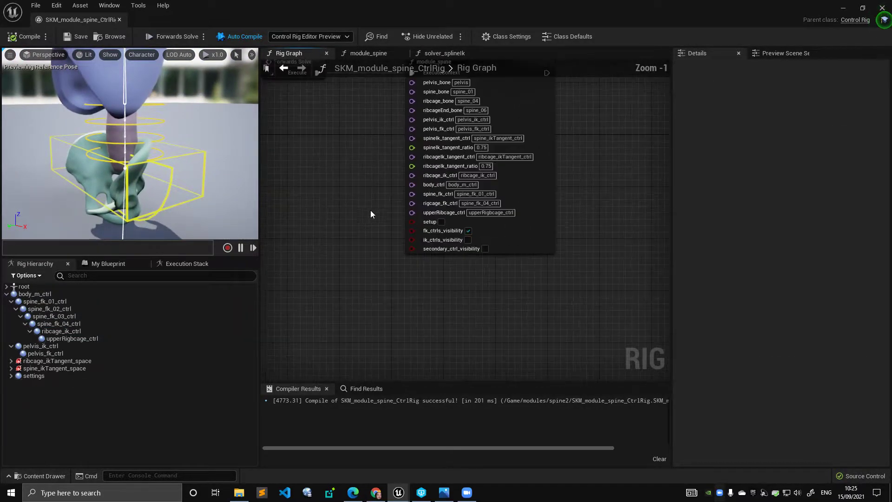
left_click(468, 240)
left_click_drag(186, 160, 185, 181, "alt")
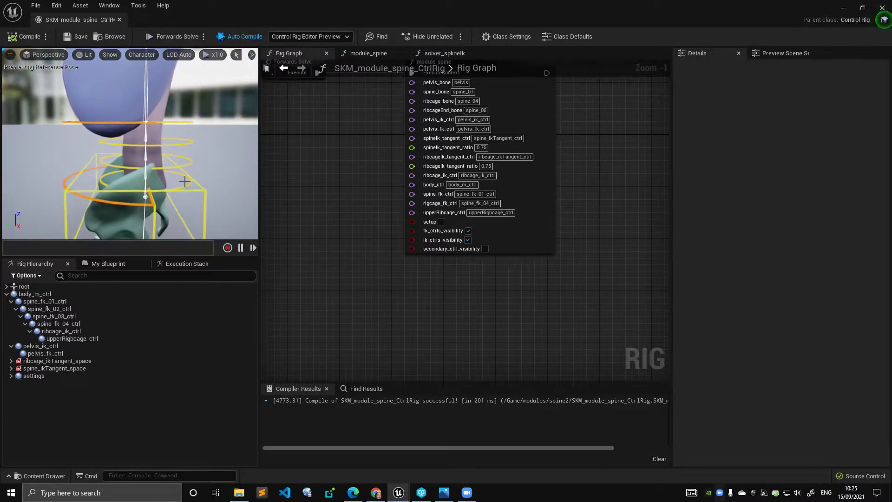
Select the four spine FK controls, test a slight rotation, and compile to reset the pose.
left_click(187, 181)
left_click(189, 165, "ctrl")
left_click(87, 316, "ctrl")
left_click(87, 323, "ctrl")
right_click_drag(173, 149, 172, 145)
key("e")
mouse_move(111, 160)
left_mouse_down()
mouse_move(95, 175)
mouse_move(146, 130)
mouse_move(112, 160)
left_mouse_up()
left_click(21, 37)
Add pelvis_fk_ctrl to the selected spine FK controls and rotate them together to about -27.9 degrees around X.
left_click(73, 352, "ctrl")
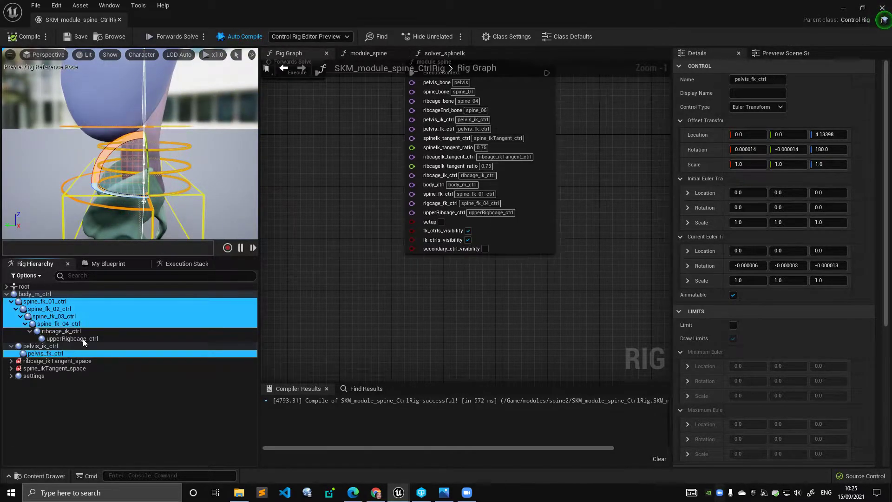
left_click_drag(185, 154, 177, 163, "alt")
scroll(172, 148, "down", 4)
left_click_drag(163, 117, 159, 107)
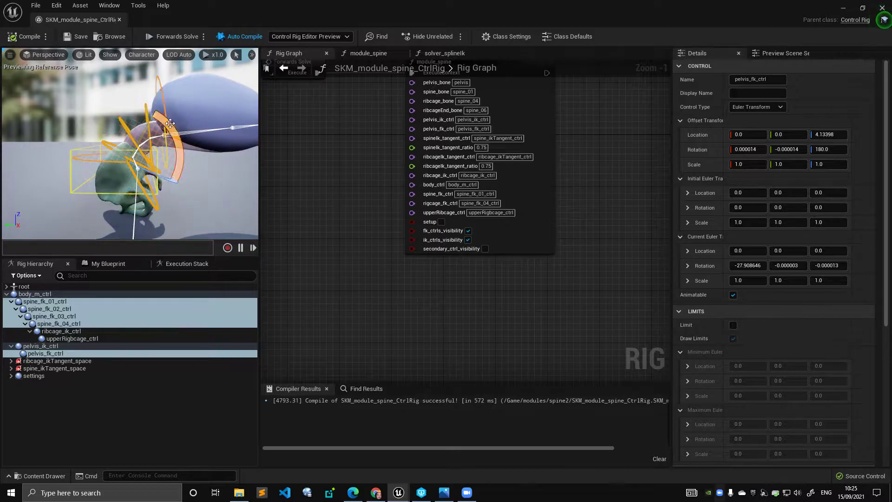
Bend the selected FK controls back and forth, including about -17.8 degrees around X, and compile to reset the pose.
left_click_drag(181, 142, 102, 126)
left_click_drag(158, 120, 149, 101)
left_click_drag(182, 134, 166, 110)
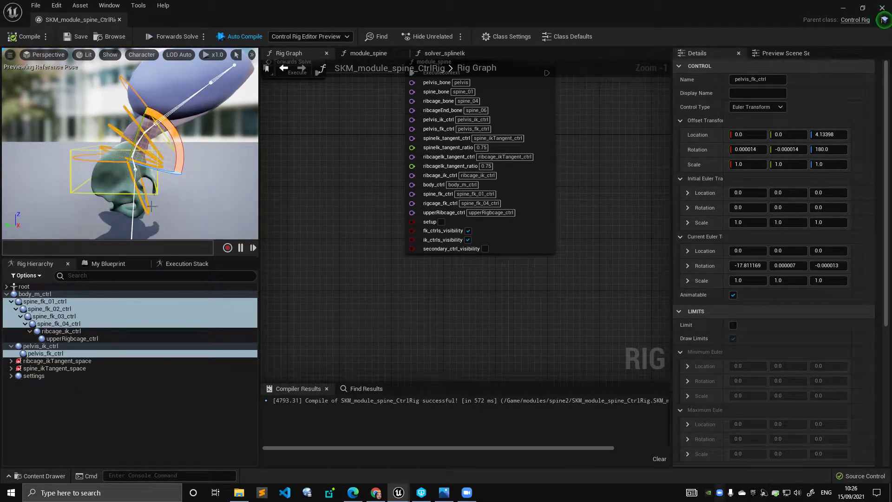
left_click_drag(170, 132, 144, 105)
left_click(41, 35)
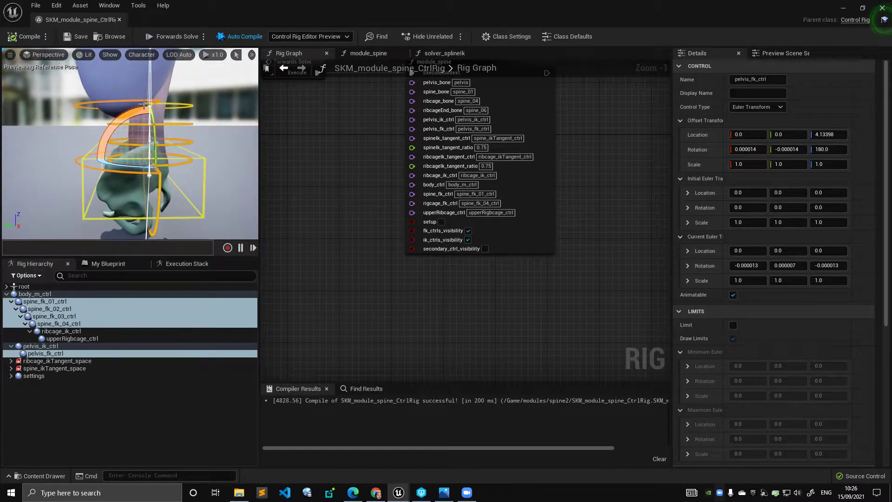
Select ribcage_ik_ctrl and move it to test how the spine follows.
left_click(101, 108)
left_click_drag(197, 140, 209, 130, "alt")
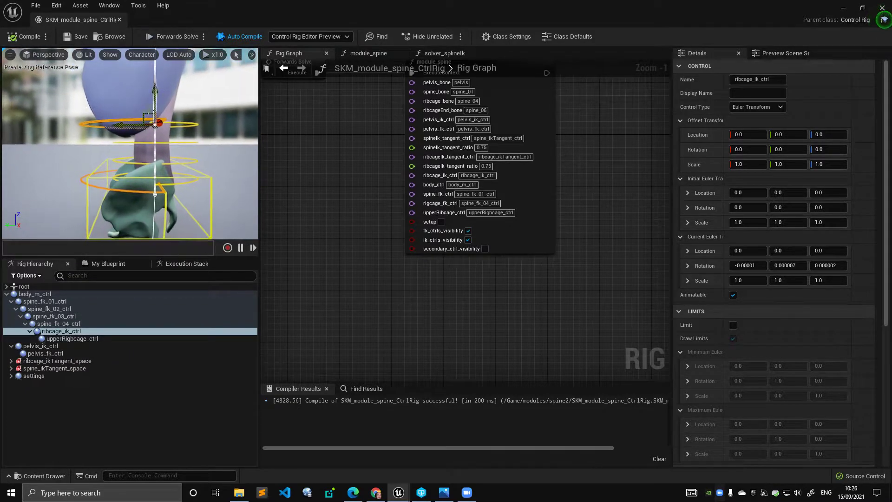
left_click_drag(154, 120, 67, 128)
Select pelvis_ik_ctrl and move it to test how the pelvis and lower spine follow.
left_click(94, 205)
left_click_drag(98, 205, 138, 166, "alt")
key("e")
key("w")
left_click_drag(107, 198, 129, 168)
key("e")
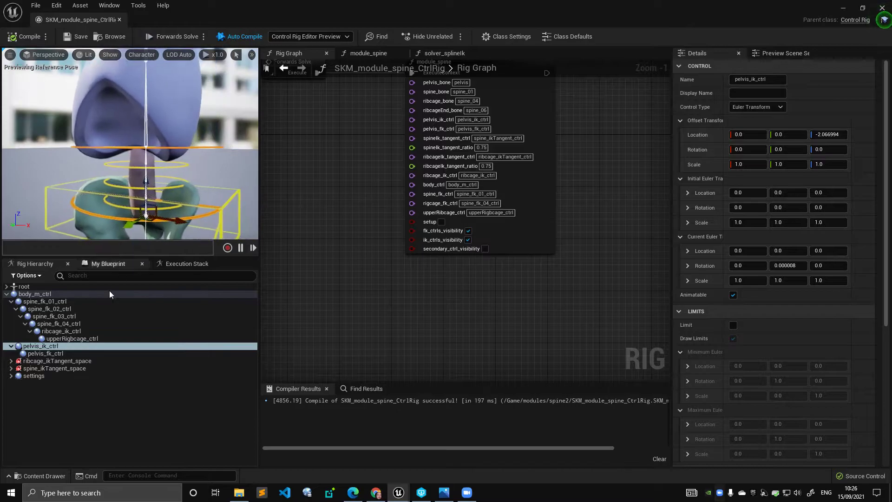
Reselect the four spine FK controls in rotate mode and compile the rig to reset the pose.
left_click(90, 301)
left_click(88, 323, "shift")
left_click_drag(216, 179, 119, 175, "alt")
key("e")
left_click(29, 39)
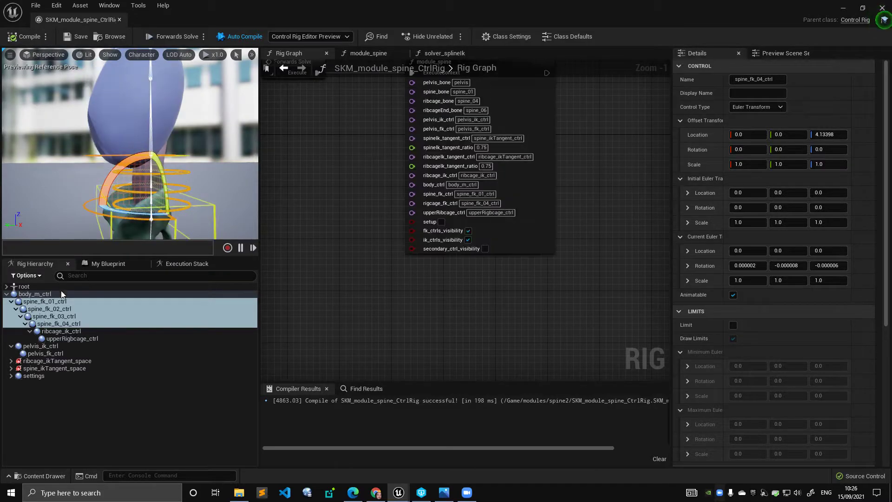
Select ribcage_ik_ctrl and examine its placement relative to the spine FK controls from several angles.
left_click(77, 331)
left_click_drag(109, 195, 111, 216, "alt")
right_click_drag(112, 200, 139, 200, "alt")
middle_click_drag(112, 200, 111, 212, "alt")
left_click(75, 333)
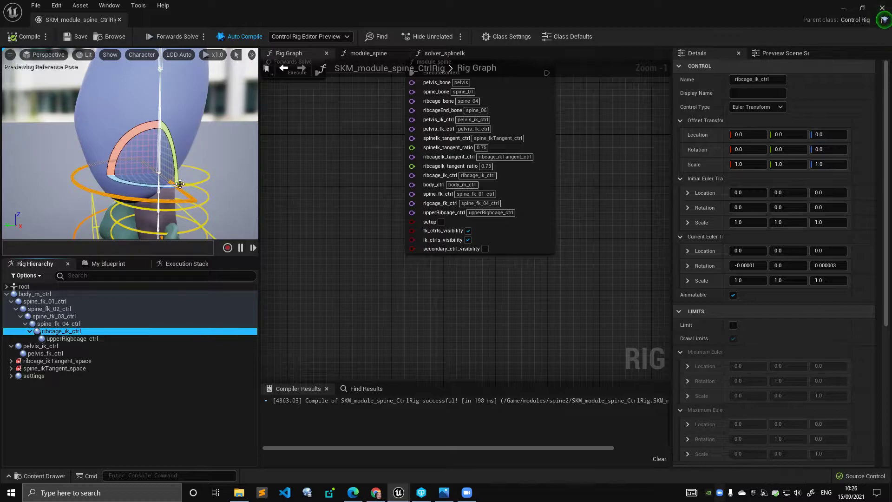
left_click_drag(213, 203, 202, 186, "alt")
right_click_drag(202, 186, 179, 186, "alt")
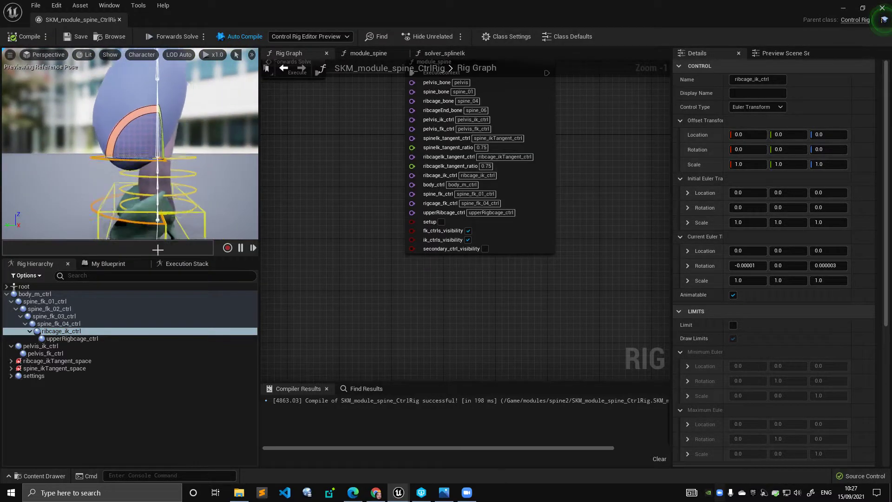
Rotate spine_fk_04_ctrl to bend the spine, select ribcage_ik_ctrl to check that it follows, and compile to reset the pose.
left_click(93, 324)
left_click_drag(188, 195, 218, 195, "alt")
middle_click_drag(204, 195, 188, 194, "alt")
left_click(84, 324)
left_click_drag(199, 186, 167, 191, "alt")
left_click_drag(163, 121, 152, 139)
left_click(143, 137)
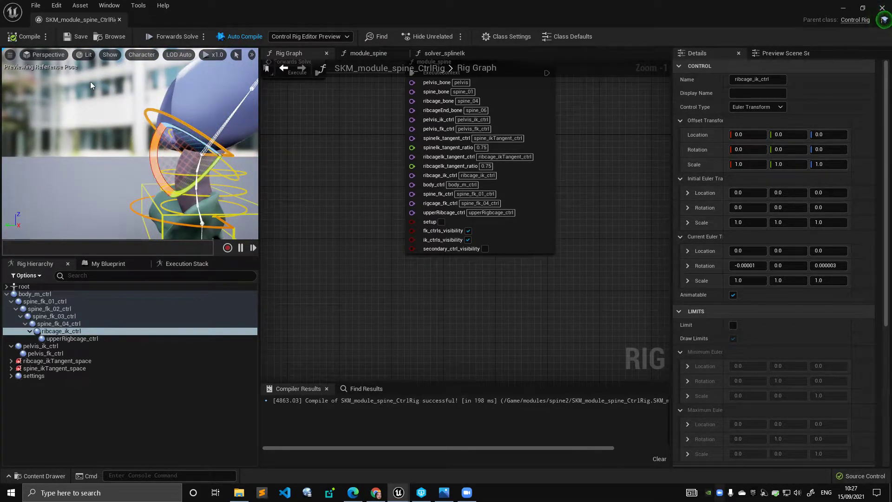
left_click(17, 40)
Move ribcage_ik_ctrl to about X 8.4, Z 6.9 and rotate it to about -58.4 degrees around Y.
left_click_drag(110, 149, 154, 120, "alt")
left_click(151, 154)
left_click(176, 154)
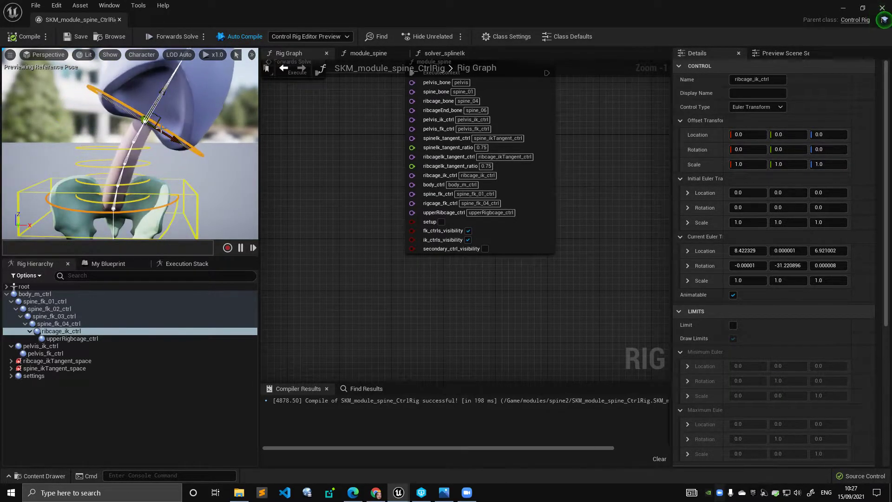
left_click_drag(179, 168, 154, 178)
key("q")
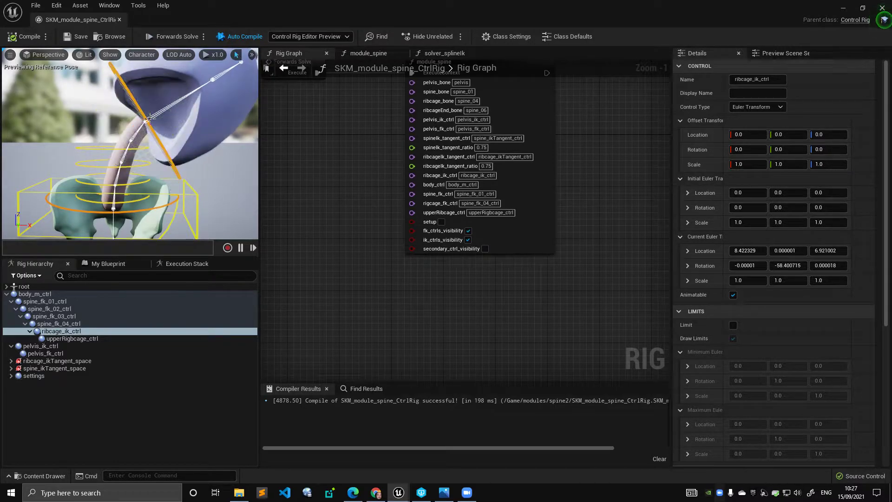
mouse_move(122, 208)
left_mouse_down("alt")
mouse_move(149, 216)
mouse_move(135, 200)
mouse_move(123, 207)
left_mouse_up("alt")
left_click_drag(198, 122, 198, 114, "alt")
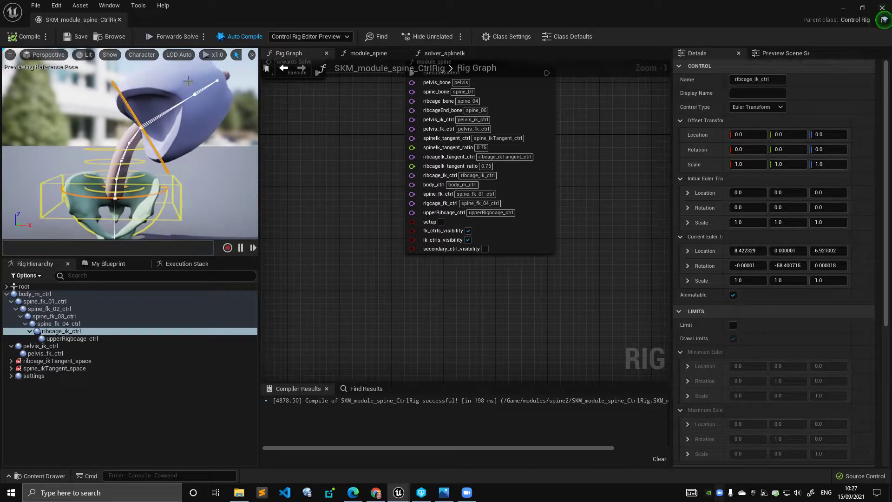
Move pelvis_ik_ctrl to about X -2.6, Z 0.75 and rotate it about 18.8 degrees around Y.
left_click_drag(187, 154, 159, 163, "alt")
left_click(177, 193)
key("e")
key("w")
left_click_drag(124, 188, 172, 144)
mouse_move(126, 186)
left_mouse_down("alt")
mouse_move(153, 179)
mouse_move(135, 176)
left_mouse_up("alt")
middle_click_drag(216, 110, 217, 124, "alt")
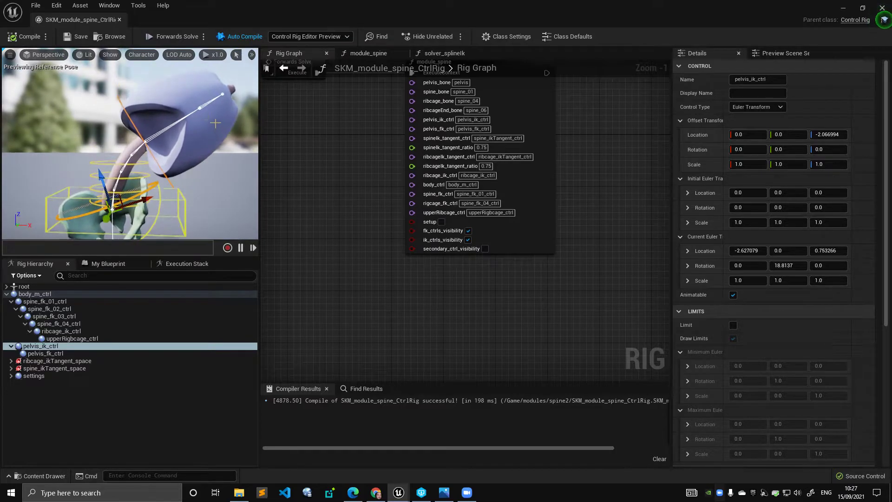
Select pelvis_fk_ctrl and examine the posed pelvis and spine curve from other angles.
left_click_drag(199, 117, 195, 95, "alt")
left_click(156, 152)
left_click_drag(157, 154, 128, 148, "alt")
middle_click_drag(162, 91, 168, 102, "alt")
right_click_drag(168, 102, 195, 112, "alt")
middle_click_drag(195, 112, 198, 108, "alt")
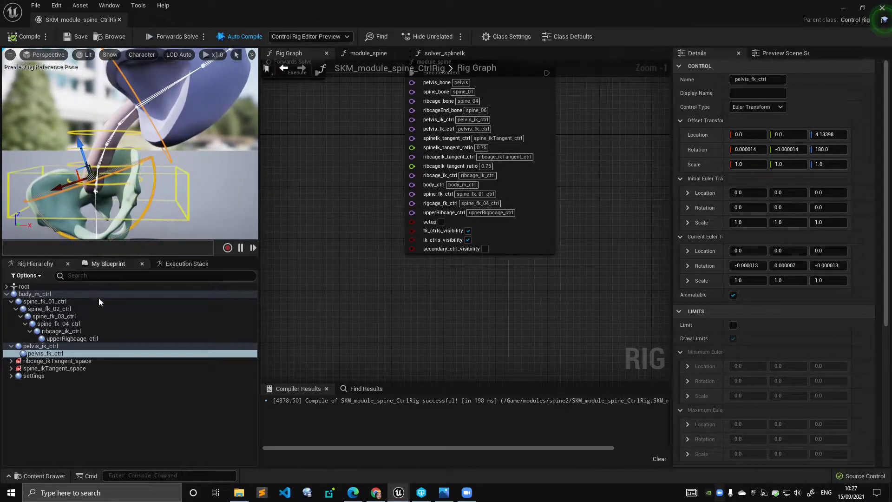
Reselect pelvis_ik_ctrl and swing its Y rotation through about 17.1, 13.9 and -1.8 degrees, ending at about 13.0.
left_click(78, 346)
left_click_drag(133, 179, 161, 116, "alt")
key("e")
left_click_drag(129, 160, 179, 117)
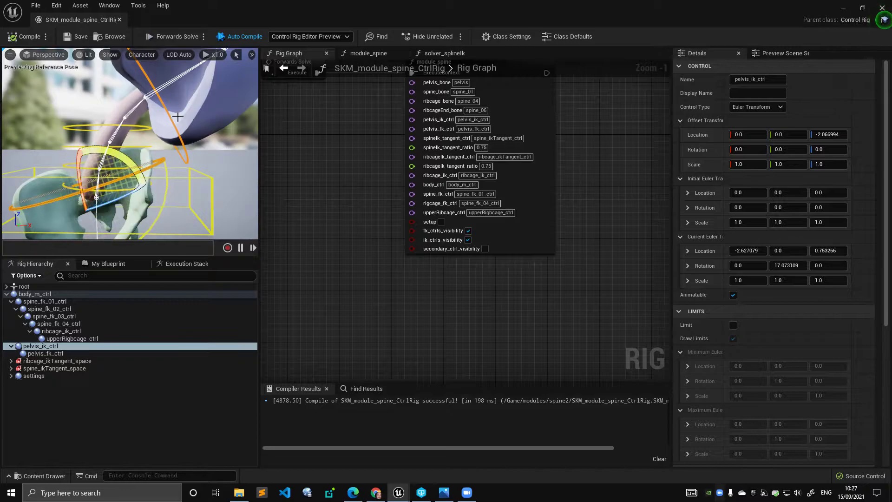
left_click_drag(119, 164, 127, 156)
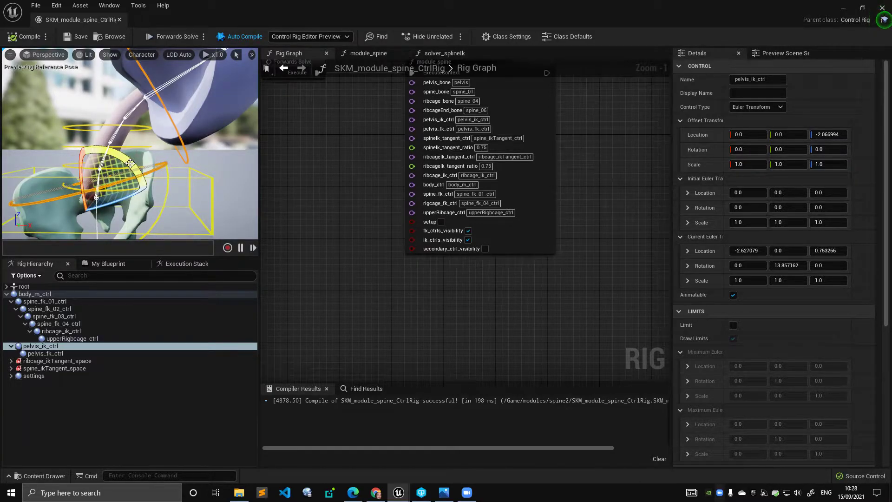
left_click_drag(118, 156, 145, 119)
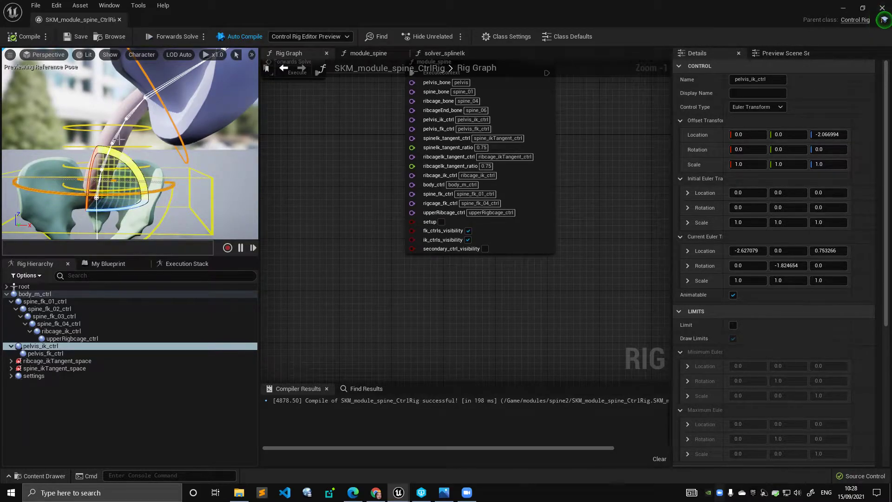
left_click_drag(144, 175, 138, 204)
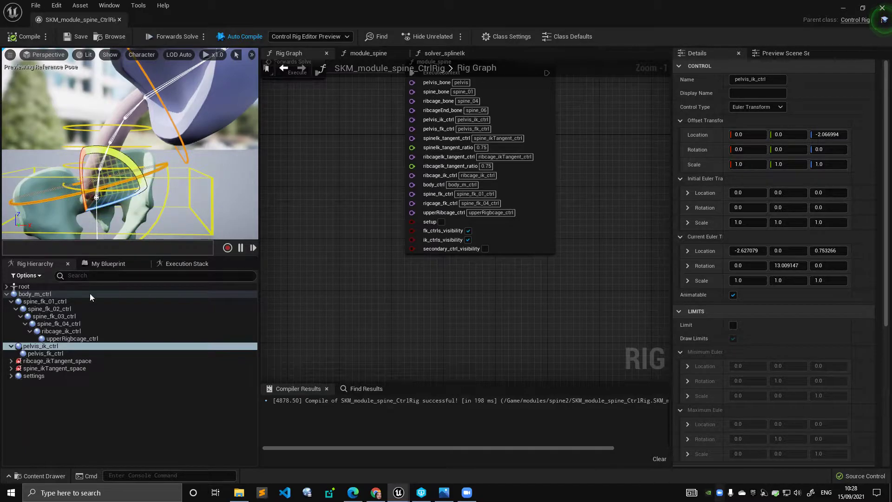
Rotate pelvis_fk_ctrl to about 14.6 degrees around Y and move it to about X -0.27, Z -2.87.
left_click(68, 353)
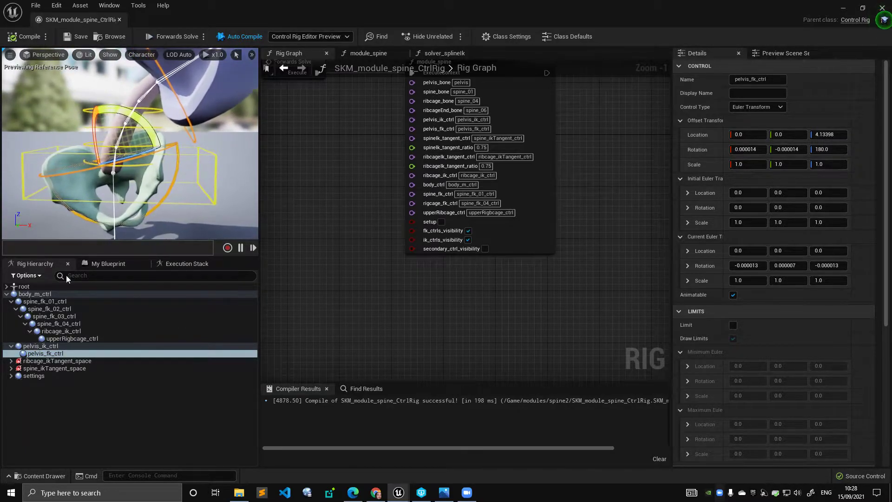
left_click_drag(215, 170, 182, 114, "alt")
key("f")
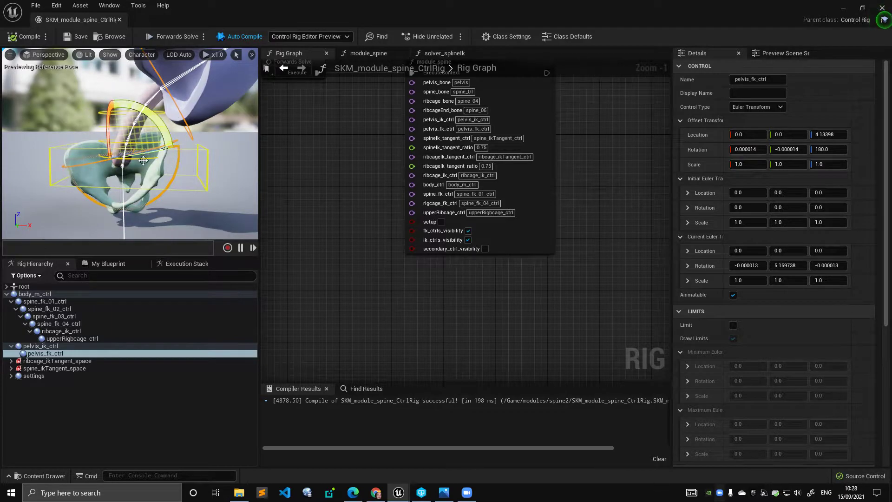
scroll(135, 160, "up", 2)
middle_click_drag(135, 160, 145, 155)
left_click_drag(139, 164, 122, 225)
key("w")
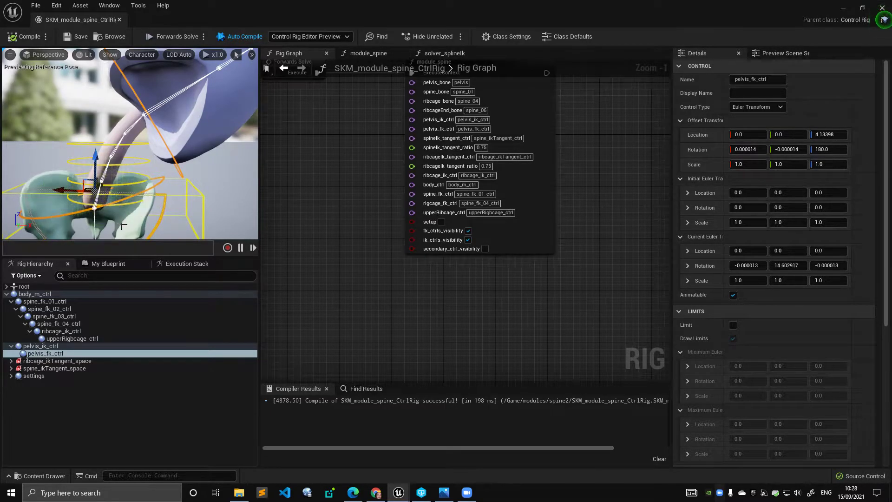
mouse_move(96, 182)
left_mouse_down()
mouse_move(80, 195)
mouse_move(94, 199)
left_mouse_up()
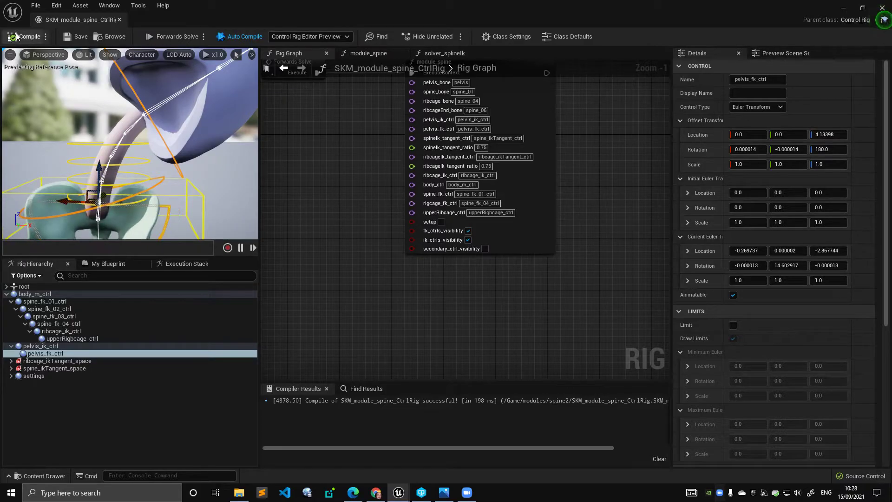
Recompile the Control Rig to reset the pose and clear the control selection.
left_click(25, 38)
left_click(213, 179)
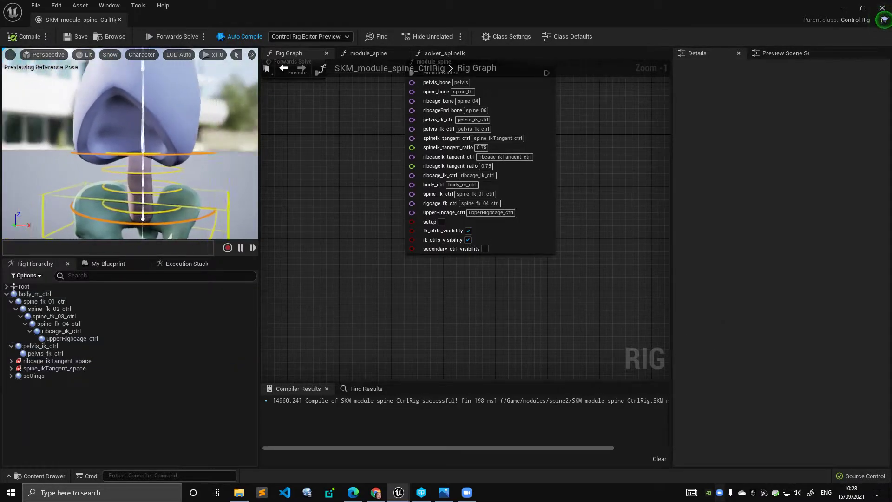
left_click_drag(213, 180, 165, 156, "alt")
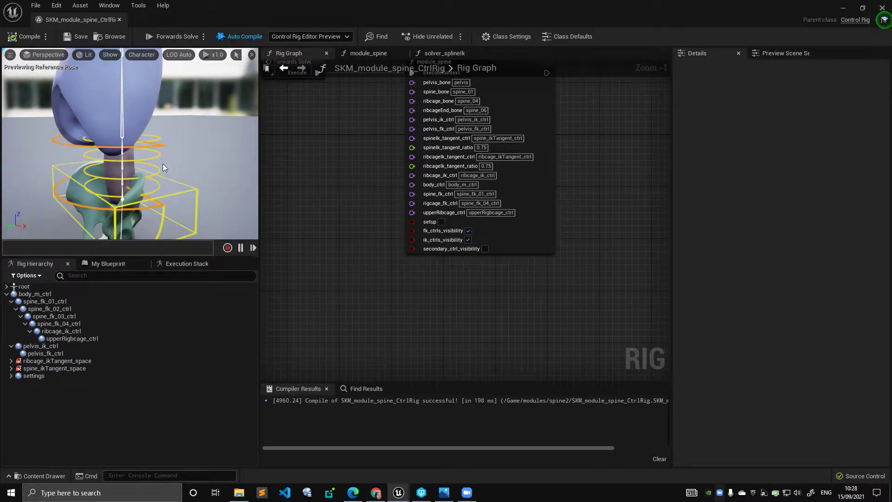
Rotate spine_fk_01_ctrl through spine_fk_04_ctrl together by about 8.2 degrees around X, and undo the rotation.
left_click(68, 143)
left_click_drag(140, 178, 172, 173, "alt")
left_click(163, 188)
left_click(165, 172, "shift")
left_click(165, 158, "shift")
left_click(169, 148, "shift")
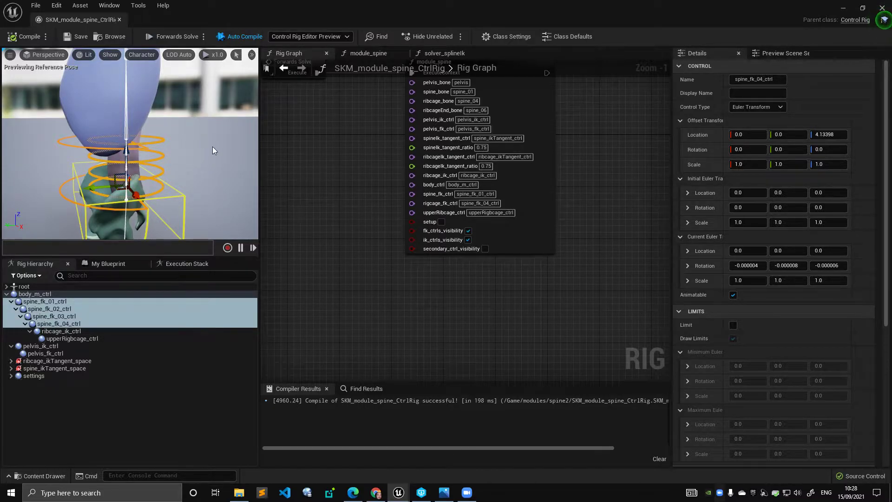
key("e")
left_click_drag(141, 146, 182, 149)
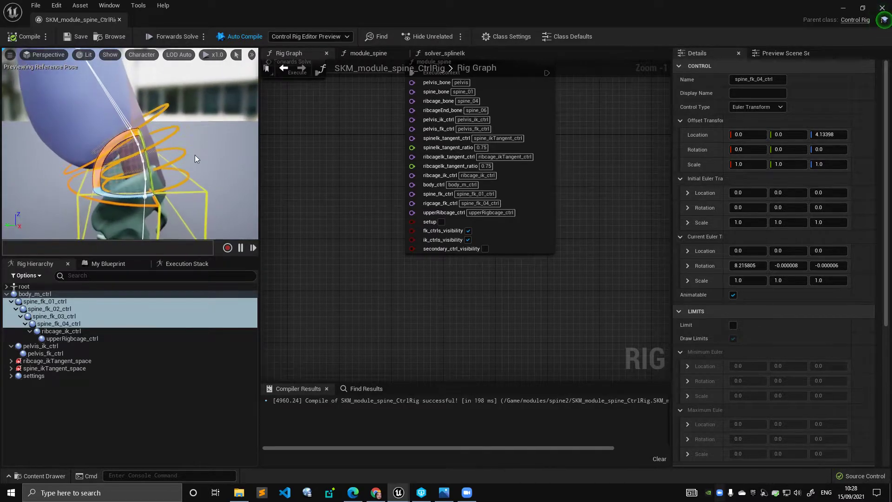
left_click(194, 156)
key("ctrl+z")
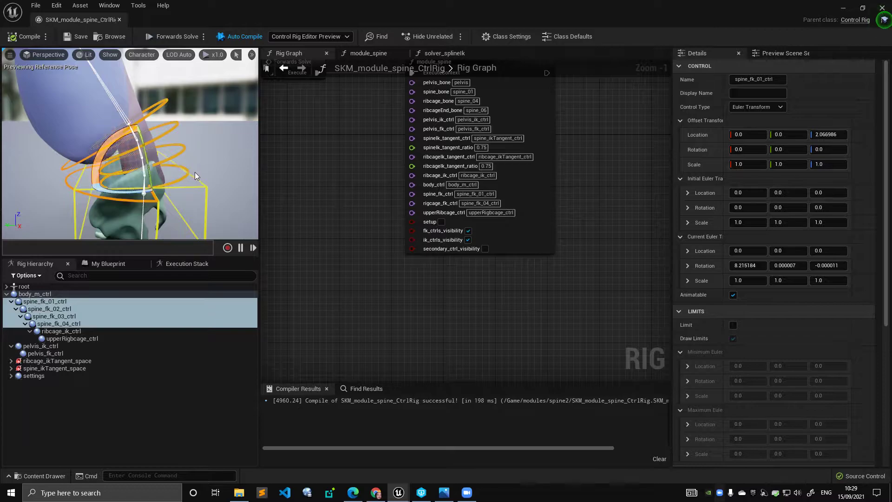
key("ctrl+z")
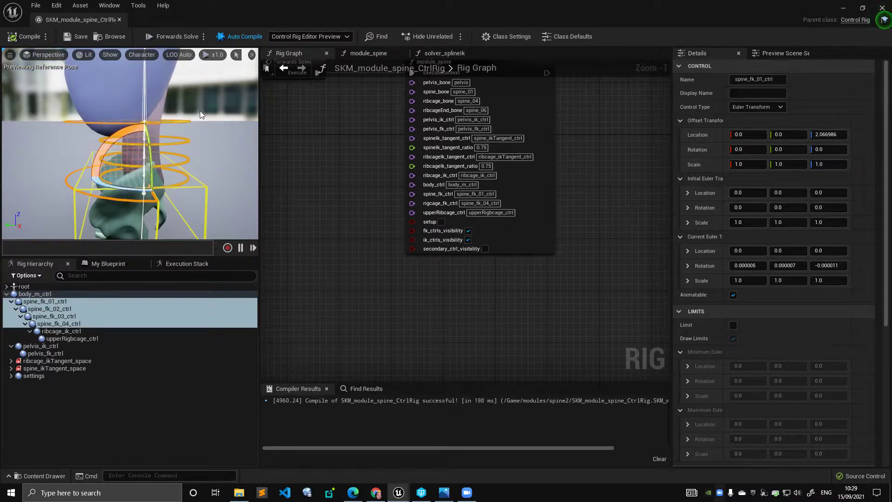
Clear the control selection and enable secondary_ctrl_visibility on the Forwards Solve module_spine node.
left_click(216, 155)
left_click_drag(216, 155, 172, 188, "alt")
right_click_drag(199, 186, 211, 187, "alt")
middle_click_drag(212, 186, 267, 198, "alt")
mouse_move(116, 171)
left_mouse_down("alt")
mouse_move(153, 190)
mouse_move(116, 171)
left_mouse_up("alt")
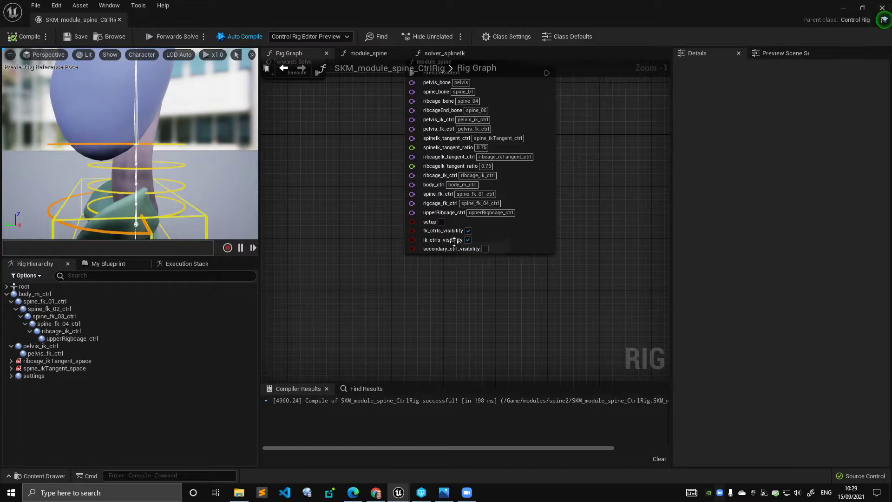
left_click(485, 248)
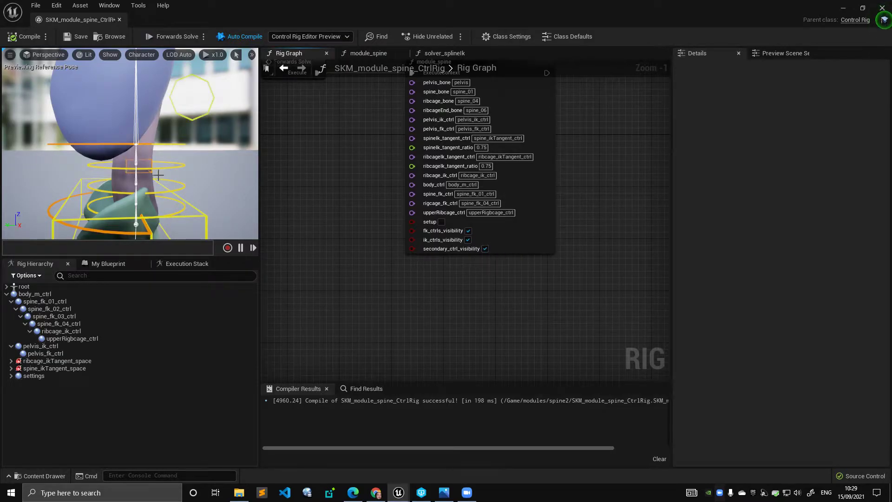
Select spine_fk_01_ctrl through spine_fk_04_ctrl and bend them together to about 13.8 degrees around X.
left_click_drag(200, 137, 118, 250, "alt")
left_click(178, 140)
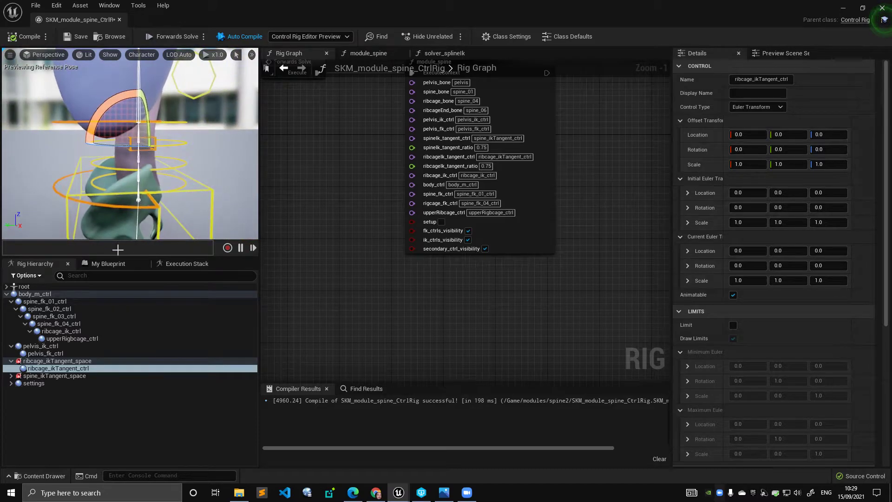
left_click(85, 301)
left_click(88, 324, "shift")
mouse_move(131, 143)
left_mouse_down()
mouse_move(147, 145)
mouse_move(138, 139)
mouse_move(147, 135)
left_mouse_up()
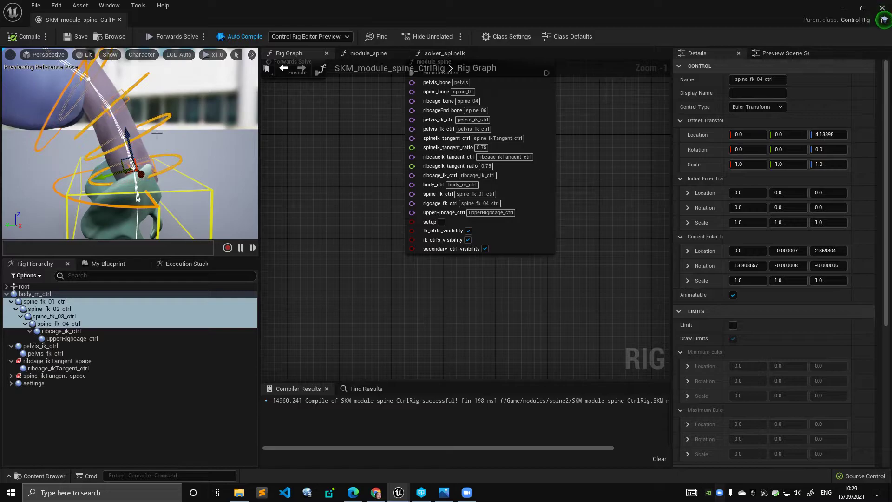
Save the Control Rig and bend the ribcage and spine forward with ribcage_ik_ctrl.
left_click(172, 104)
left_click(127, 97)
right_click_drag(185, 107, 228, 116, "alt")
left_click_drag(228, 116, 109, 96, "alt")
left_click(96, 100)
key("ctrl+s")
left_click_drag(139, 123, 110, 149)
key("e")
Select ribcage_ikTangent_ctrl and move it to about Y -7.3, Z -4.6 to reshape the upper spine curve.
left_click(119, 101)
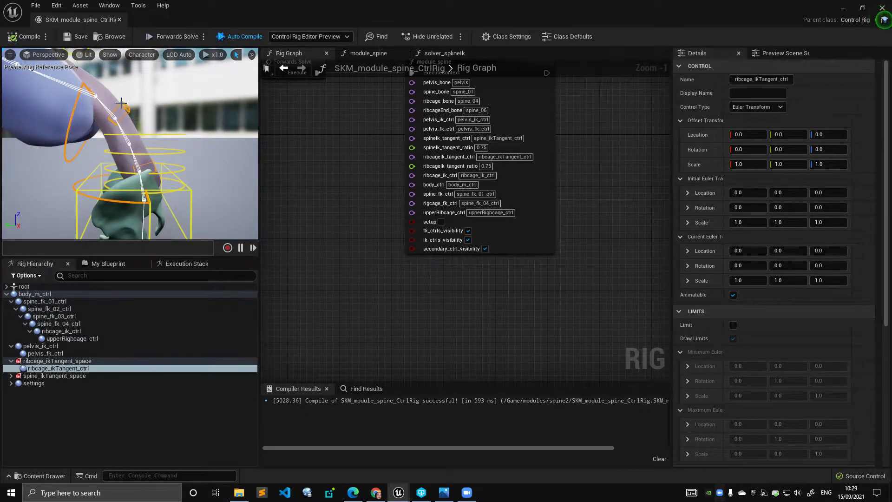
mouse_move(231, 131)
right_mouse_down()
mouse_move(251, 162)
mouse_move(219, 125)
mouse_move(231, 131)
right_mouse_up()
right_click_drag(370, 140, 369, 200)
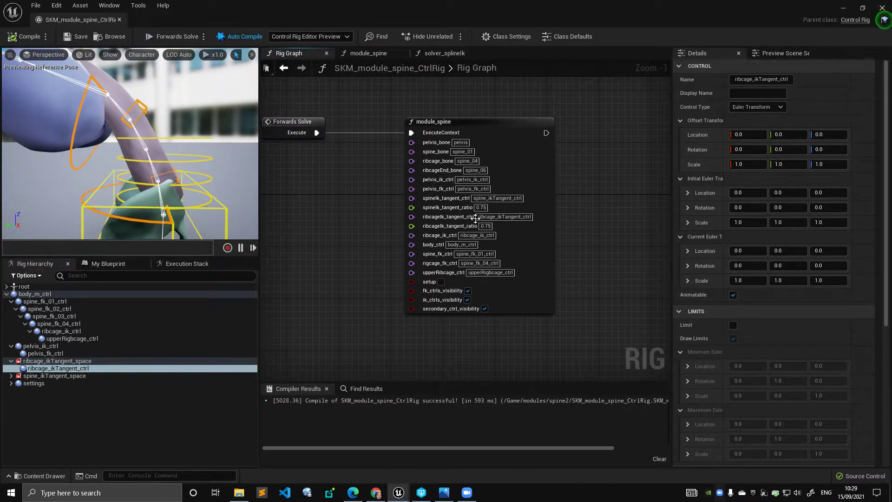
right_click_drag(195, 153, 149, 161, "alt")
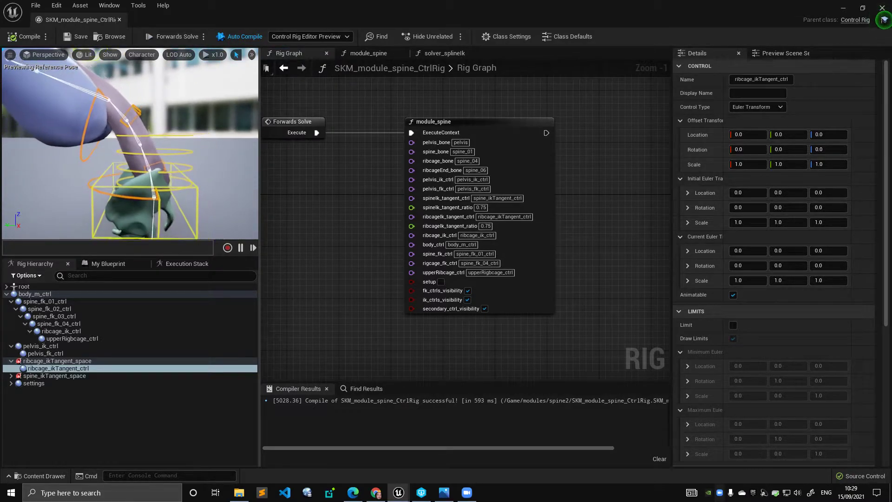
left_click_drag(131, 124, 149, 106)
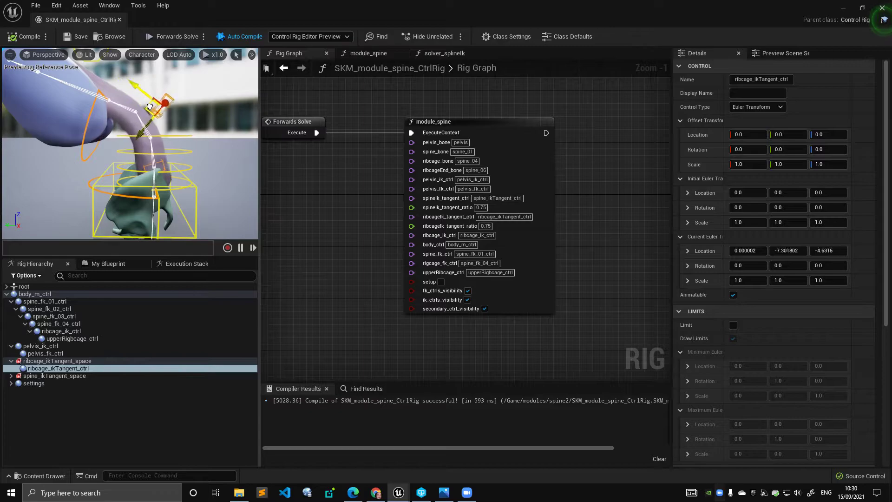
Move spine_ikTangent_ctrl to about Y -7.3, Z 1.2, shift it to about Y -1.0, Z 7.0, and undo the move.
left_click(171, 171)
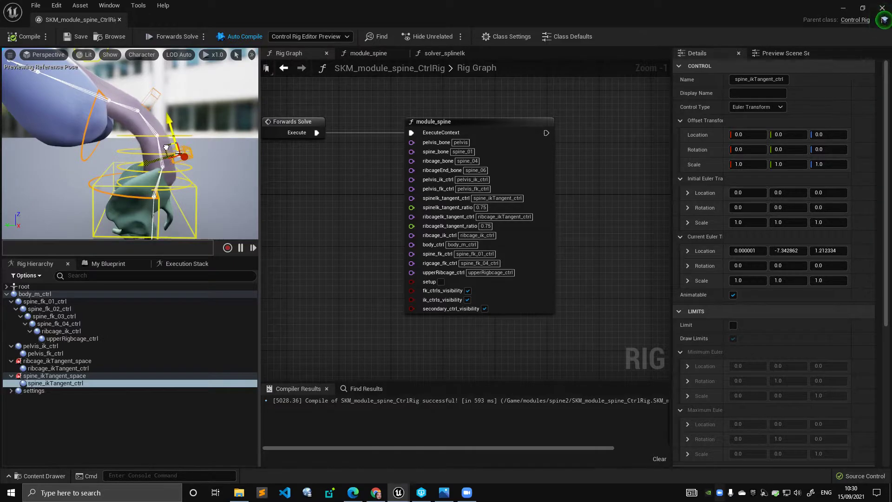
right_click_drag(166, 148, 161, 122)
scroll(87, 144, "down", 3)
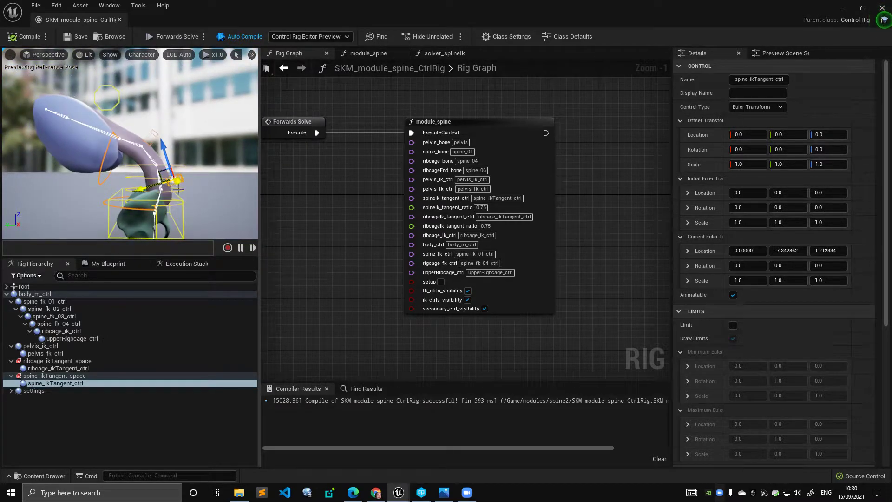
left_click_drag(157, 144, 140, 156)
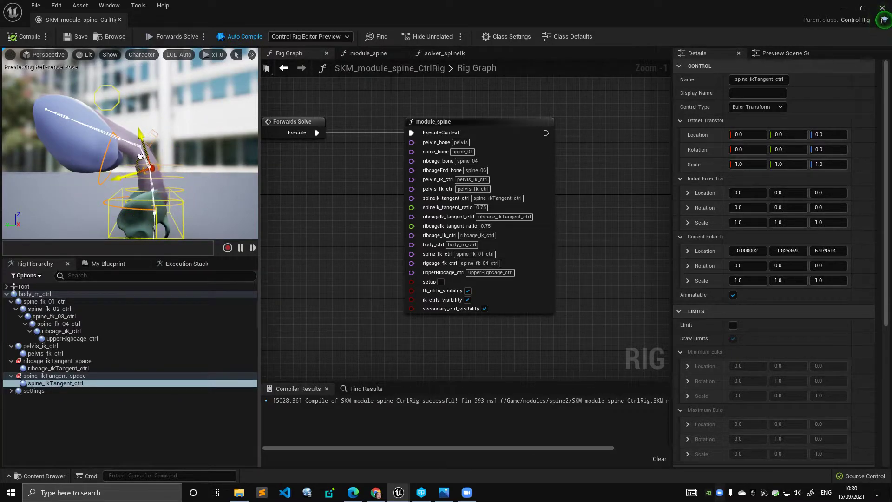
key("ctrl+z")
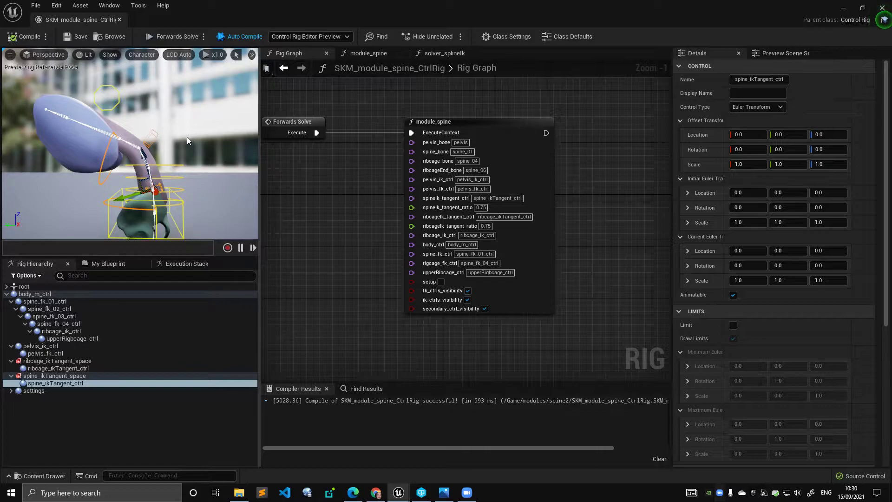
Recompile the rig to reset the pose, and rotate upperRigbcage_ctrl to about 12.7 degrees around Z.
left_click(24, 36)
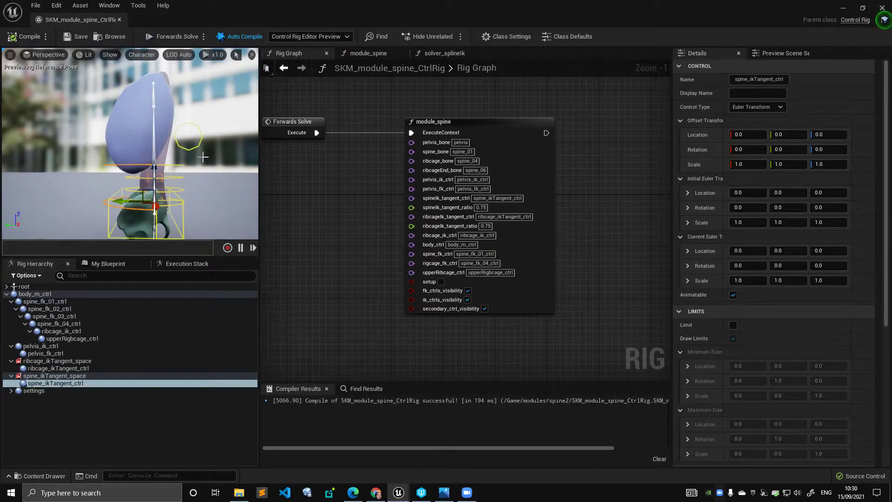
left_click(195, 147)
right_click_drag(195, 147, 154, 143)
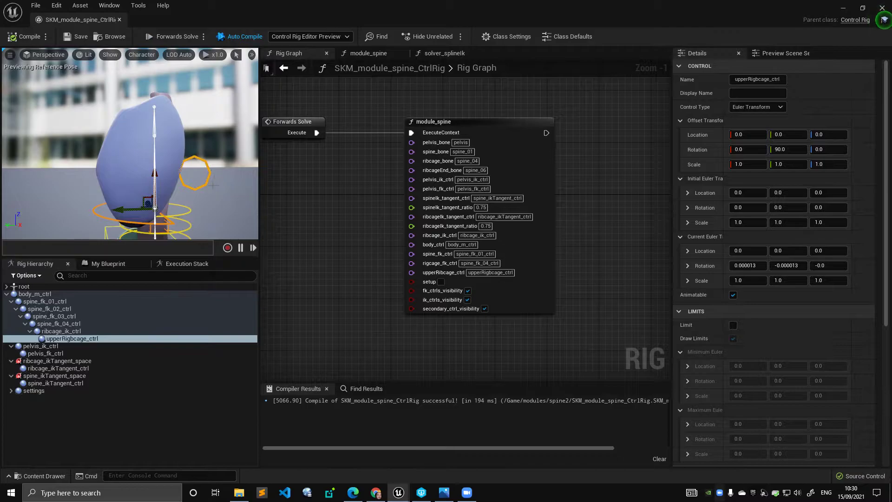
right_click_drag(204, 185, 214, 192)
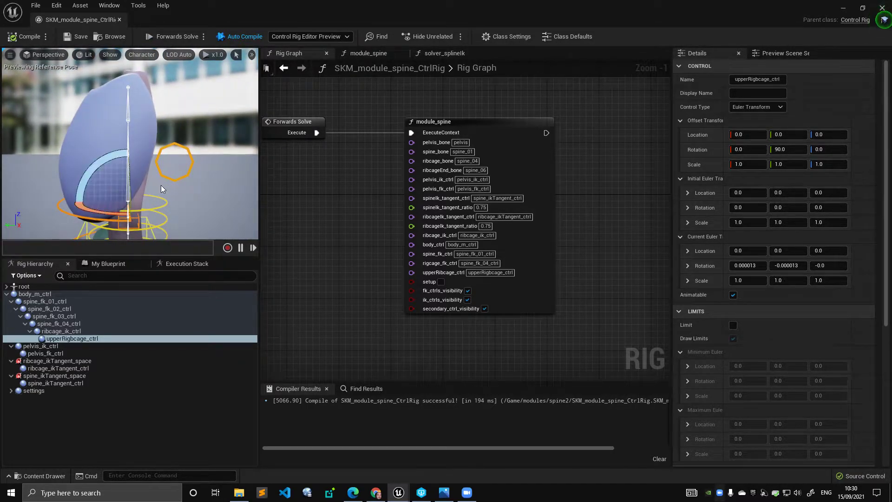
left_click_drag(106, 158, 146, 181)
middle_click_drag(121, 171, 153, 174, "alt")
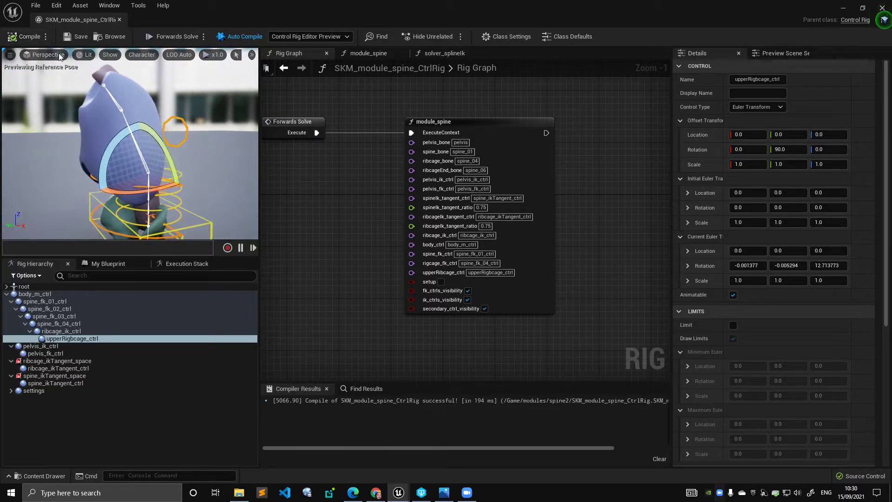
mouse_move(170, 141)
left_mouse_down("alt")
mouse_move(205, 142)
mouse_move(162, 141)
mouse_move(180, 141)
left_mouse_up("alt")
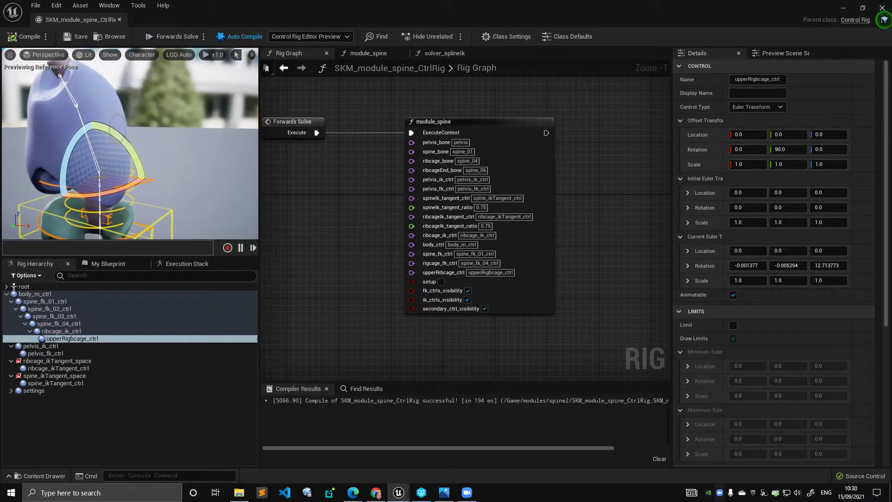
Swing upperRigbcage_ctrl's Z rotation through about 9.2 and 16.4 to about -1.2 degrees, and recompile to reset the pose.
left_click_drag(124, 140, 168, 165)
left_click_drag(168, 165, 111, 161, "alt")
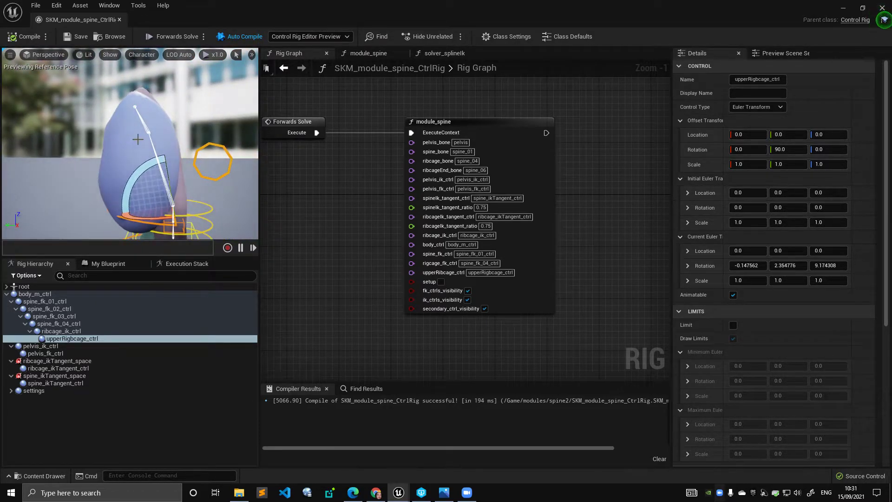
key("ctrl+g")
left_click_drag(159, 166, 182, 219)
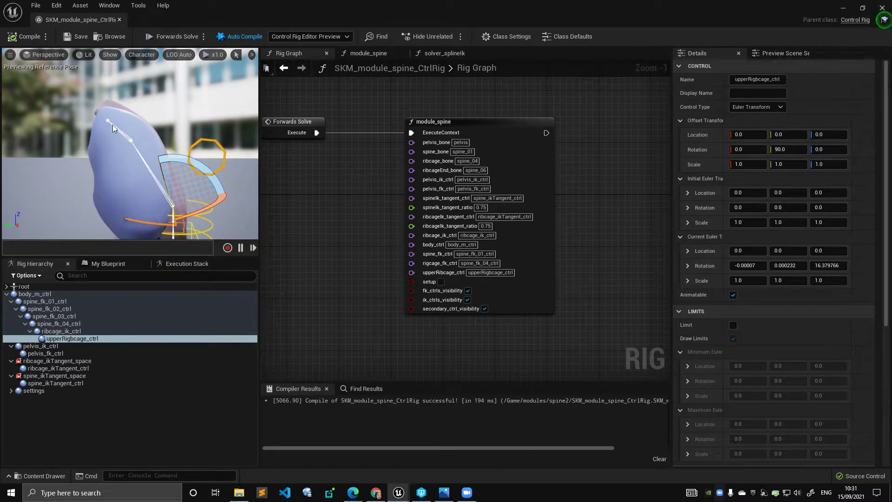
left_click_drag(195, 161, 171, 158, "alt")
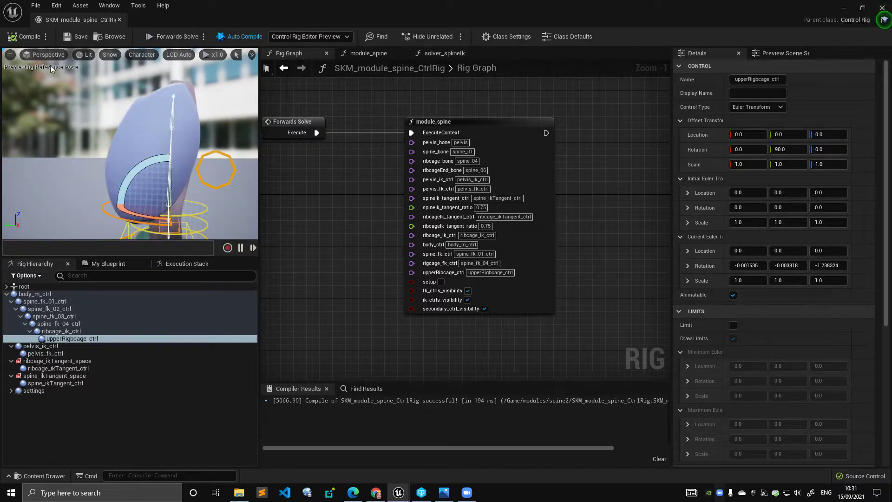
left_click_drag(112, 142, 191, 171, "alt")
left_click(185, 150)
Disconnect the Setup Event and Forwards Solve nodes from their module_spine nodes in the Rig Graph.
right_click_drag(321, 189, 352, 254)
scroll(352, 256, "down", 3)
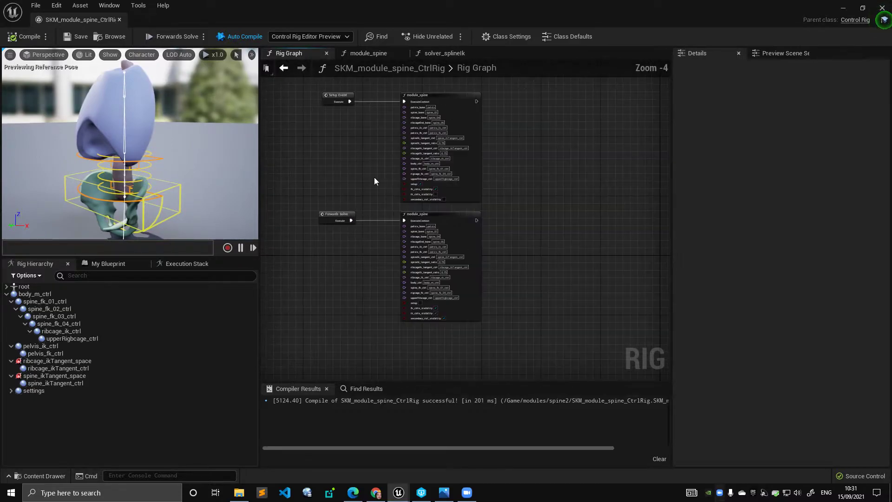
right_click_drag(374, 177, 369, 225)
scroll(369, 224, "down", 1)
scroll(360, 208, "up", 2)
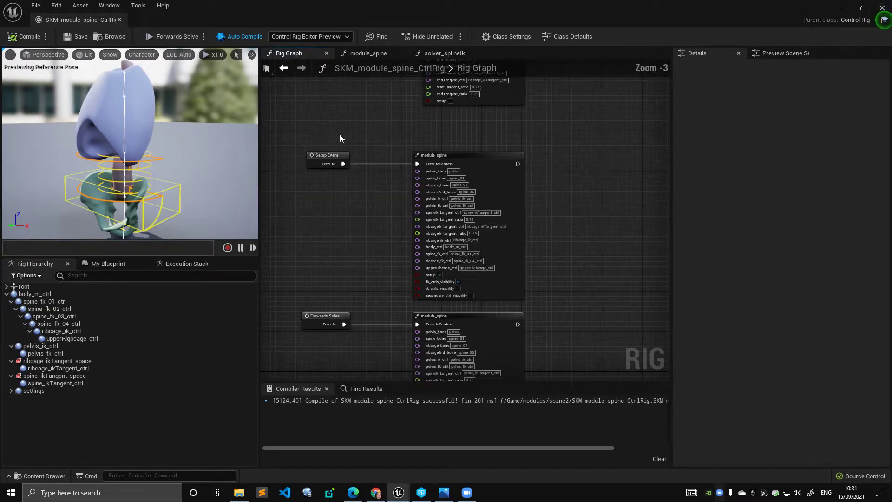
left_click_drag(344, 164, 372, 162, "ctrl")
left_click(353, 178)
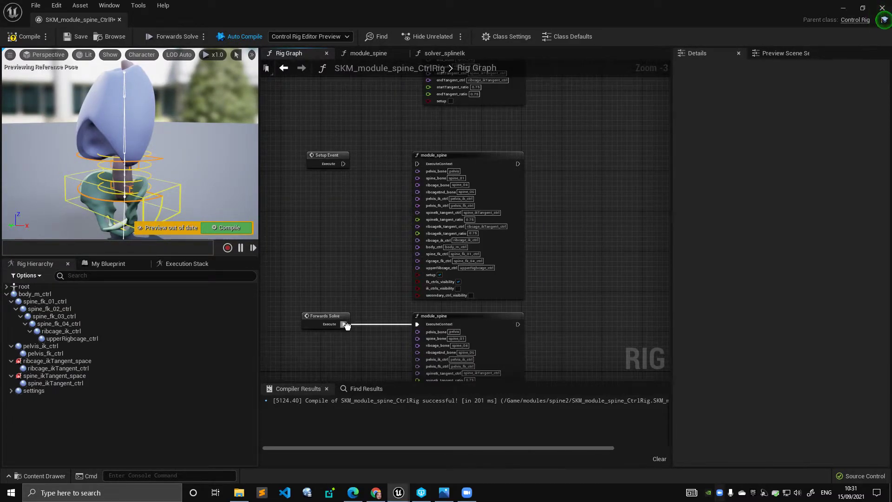
Examine the two module_spine nodes together with the Setup Event and Forwards Solve nodes in the Rig Graph.
scroll(366, 214, "down", 1)
left_click_drag(300, 152, 510, 367)
scroll(528, 188, "up", 2)
right_click_drag(528, 189, 597, 215)
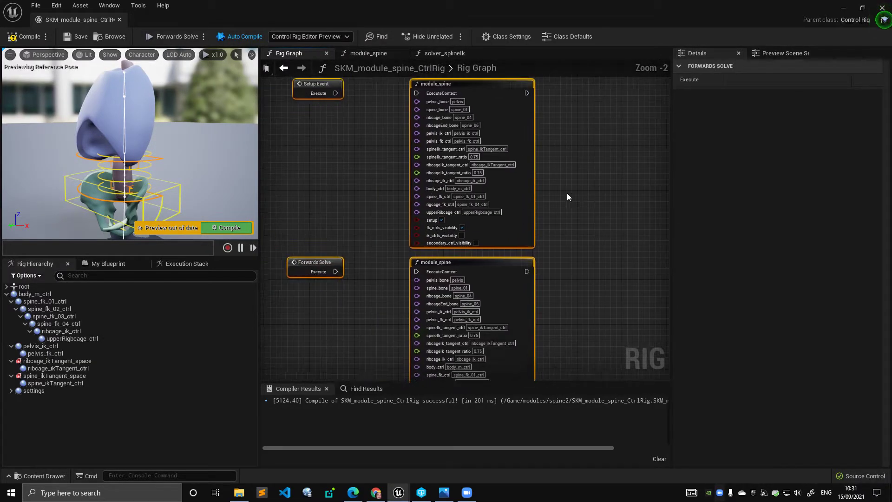
scroll(544, 188, "down", 2)
left_click(528, 169)
scroll(550, 154, "up", 1)
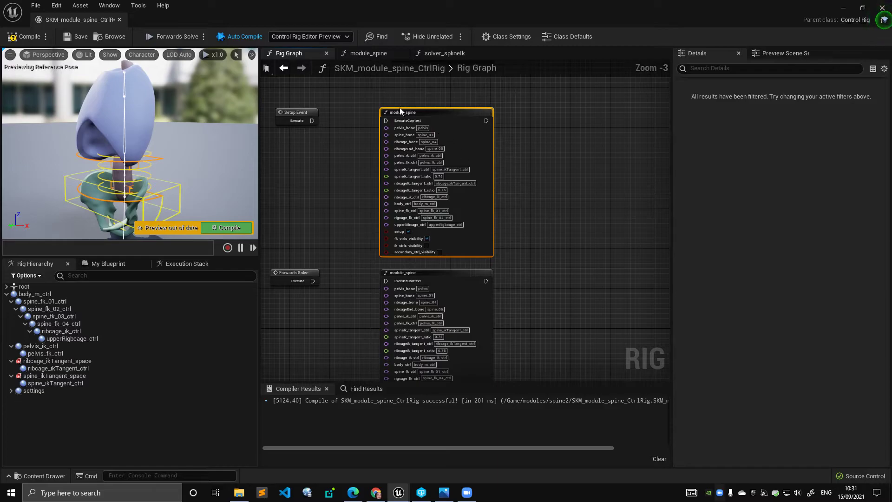
left_click(468, 272)
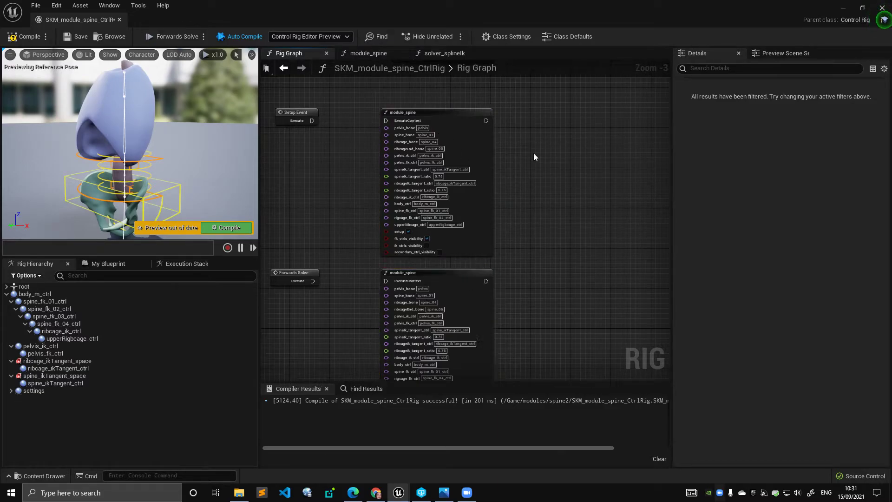
left_click(425, 114)
Move the Setup Event and Forwards Solve nodes up beside the two solver_splineIk nodes in the Rig Graph.
scroll(533, 237, "down", 2)
right_click_drag(528, 220, 554, 314)
left_click_drag(450, 236, 422, 360)
left_click_drag(430, 269, 435, 135)
scroll(533, 103, "up", 3)
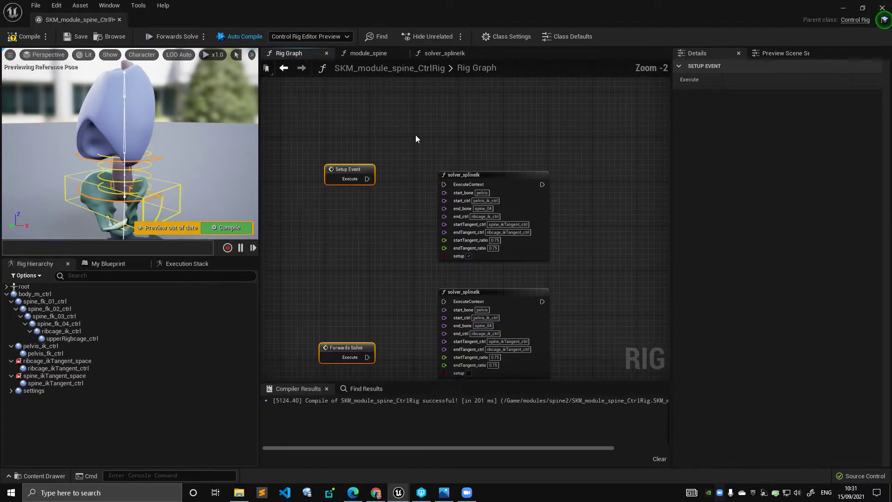
left_click(415, 138)
Connect Setup Event to the upper solver_splineIk node and Forwards Solve to the lower one, and compile the rig.
left_click_drag(352, 133, 428, 139)
left_click_drag(352, 311, 428, 255)
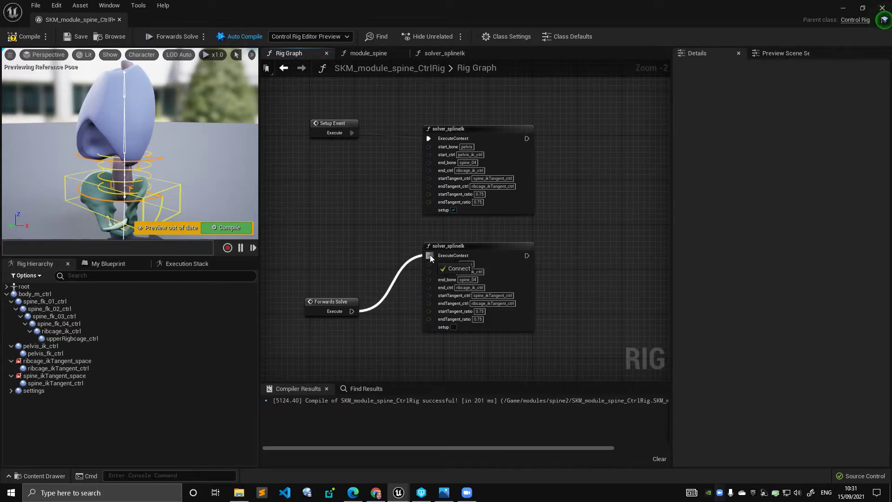
left_click(24, 36)
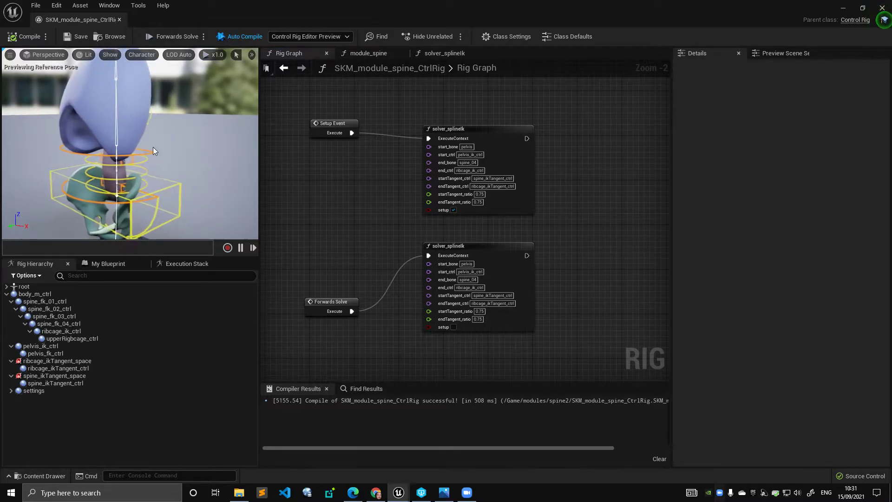
Move ribcage_ik_ctrl to about X -10.3, Z 9.7 in the preview.
left_click(184, 152)
key("w")
left_click_drag(134, 146, 145, 171)
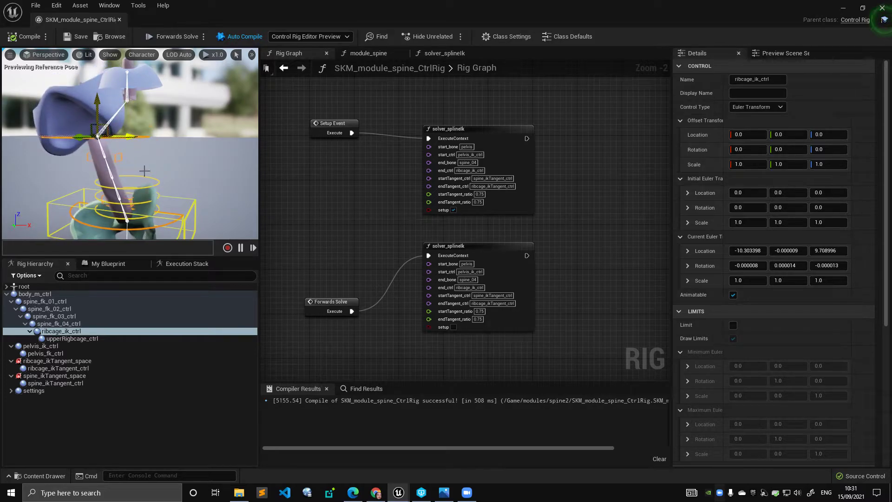
Move pelvis_ik_ctrl to about X 23.4, Z 3.1, and select the spine and ribcage tangent controls in turn.
left_click(172, 228)
left_click_drag(191, 186, 253, 177, "alt")
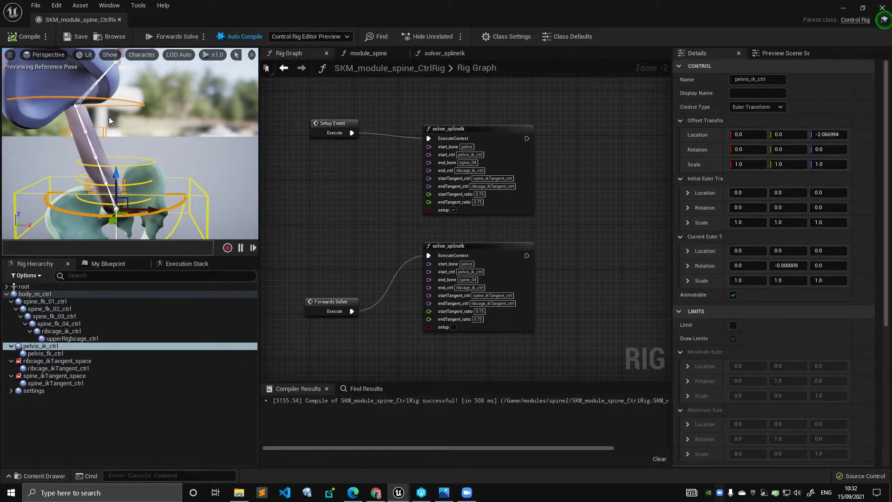
middle_click_drag(189, 210, 189, 211, "alt")
left_click_drag(130, 212, 218, 191)
left_click(199, 176)
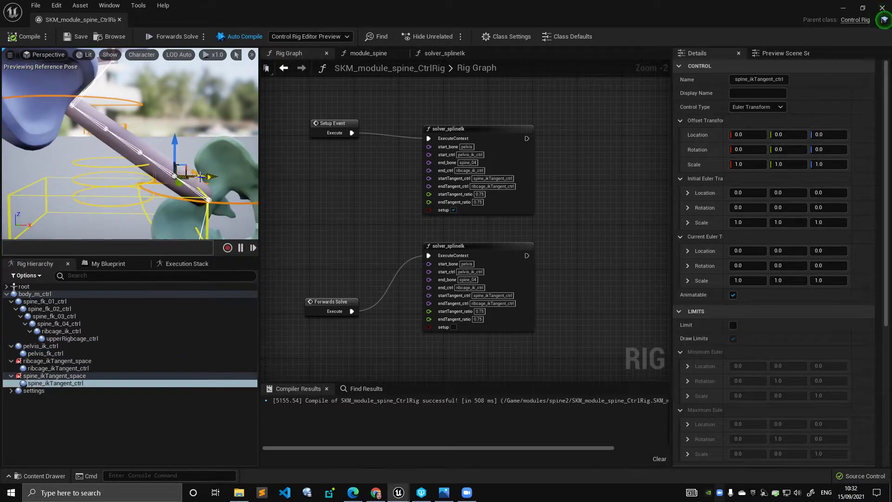
left_click(126, 127)
Shift pelvis_ik_ctrl to about X 20.1, Z 4.7, and recompile the rig to reset the pose.
left_click(232, 205)
scroll(208, 178, "down", 2)
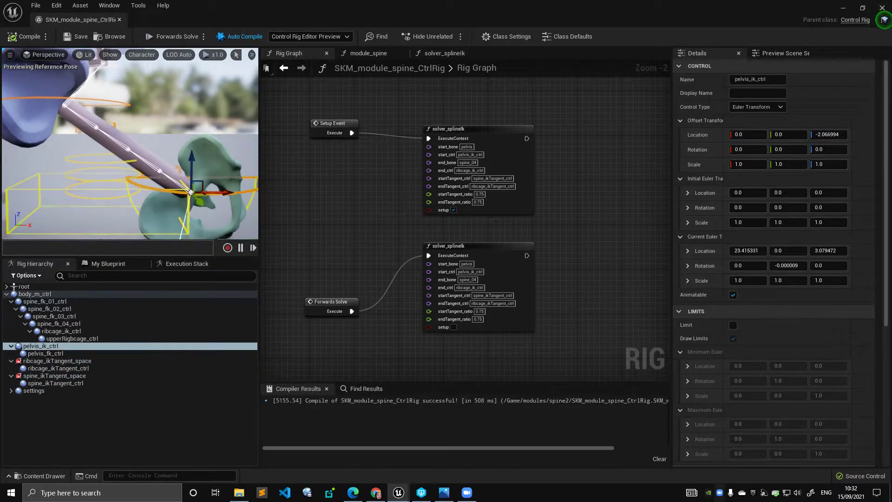
middle_click_drag(208, 177, 179, 177, "alt")
mouse_move(170, 184)
left_mouse_down("alt")
mouse_move(139, 184)
mouse_move(194, 182)
mouse_move(184, 176)
left_mouse_up("alt")
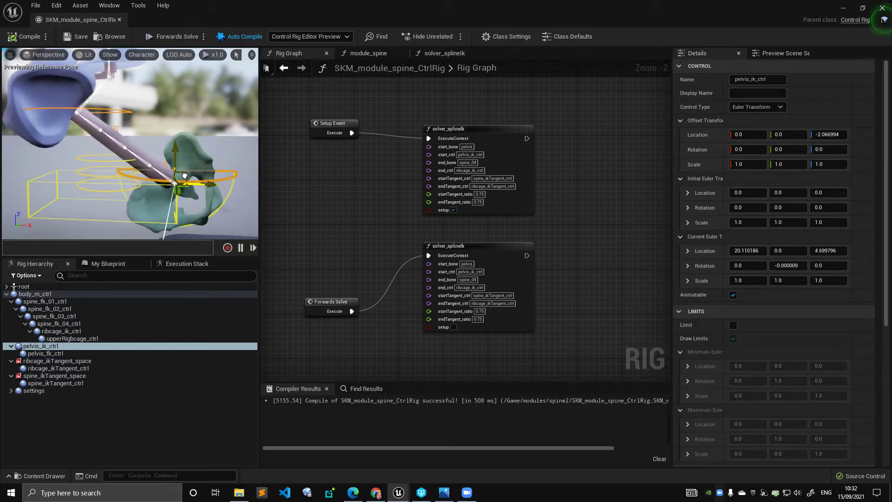
left_click(132, 119)
left_click(108, 95)
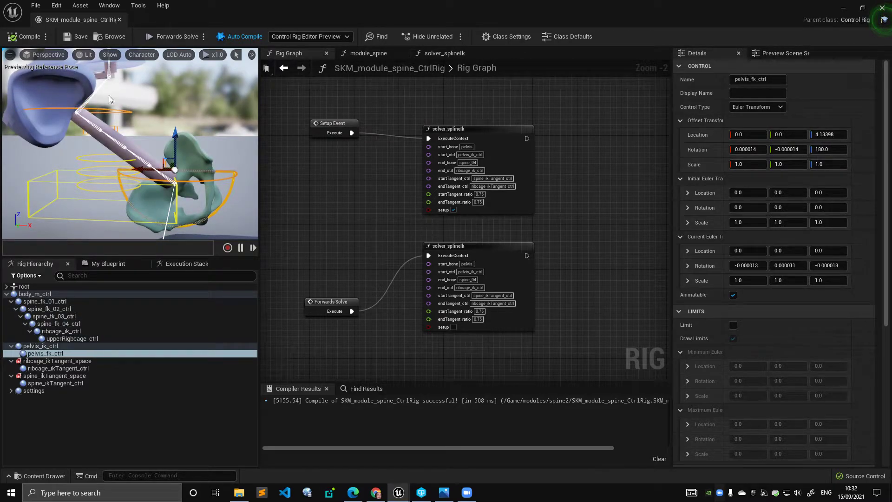
left_click(34, 38)
Shift the upper solver_splineIk node slightly, open its function graph, and select the Get Parent and Item Chain nodes.
left_click_drag(466, 130, 455, 119)
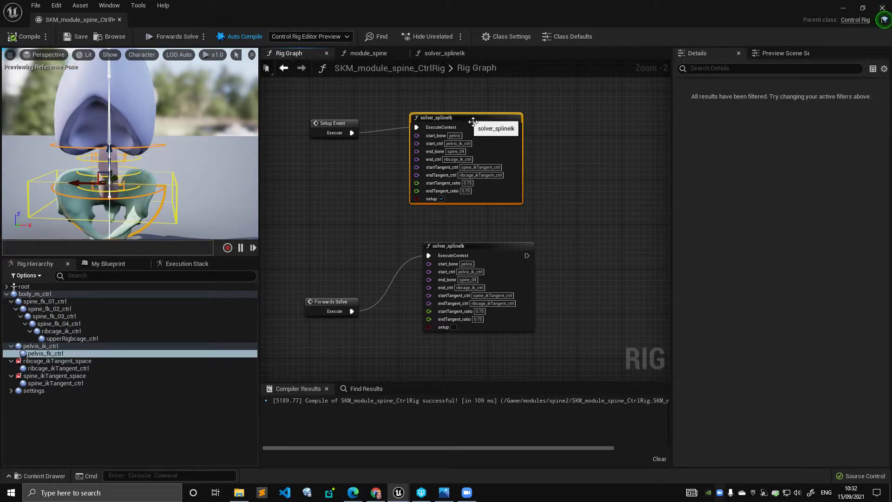
double_click(473, 122)
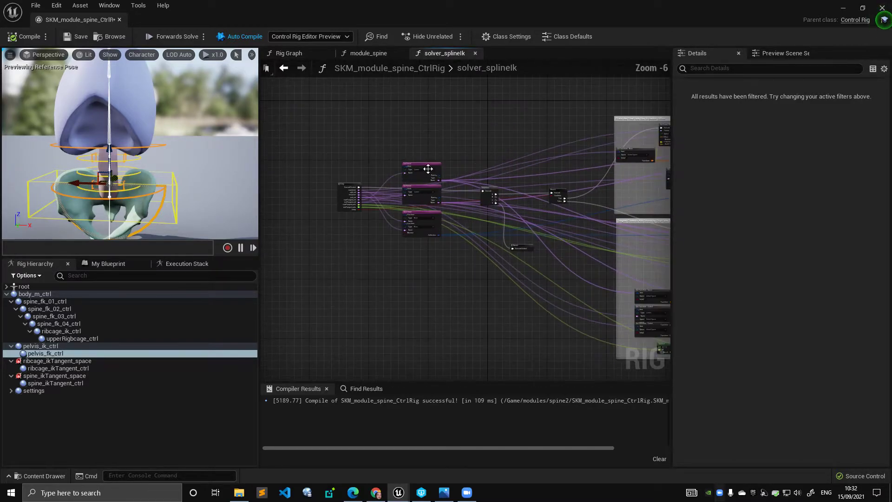
scroll(372, 157, "up", 3)
right_click_drag(398, 235, 461, 191)
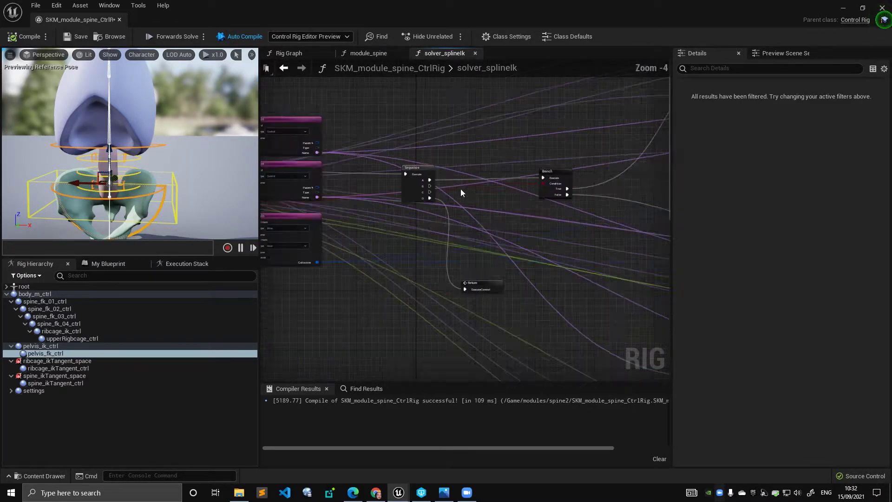
scroll(416, 200, "down", 2)
left_click_drag(413, 287, 413, 287)
scroll(378, 230, "up", 2)
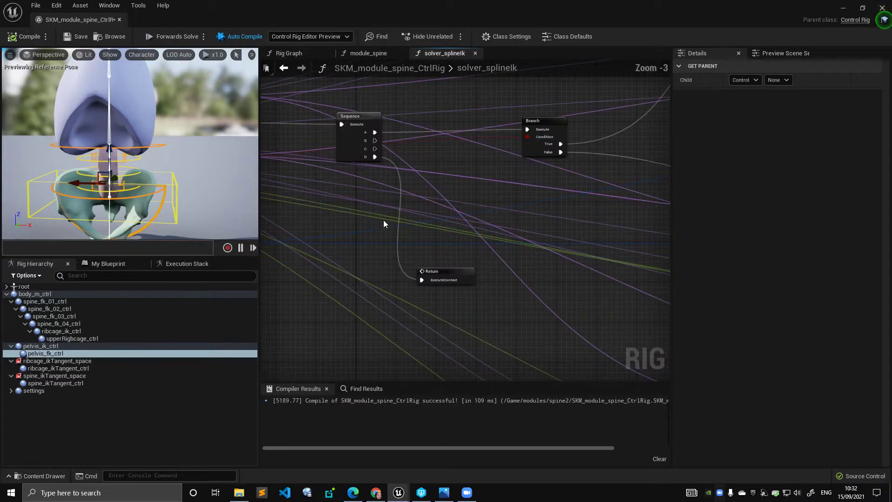
Examine the path from the Sequence and Branch nodes to the "Place the Start and End Ik control Offset" group.
right_click_drag(415, 149, 322, 193)
mouse_move(195, 153)
left_mouse_down("alt")
mouse_move(228, 156)
mouse_move(202, 158)
left_mouse_up("alt")
left_click(379, 201)
right_click_drag(442, 172, 378, 201)
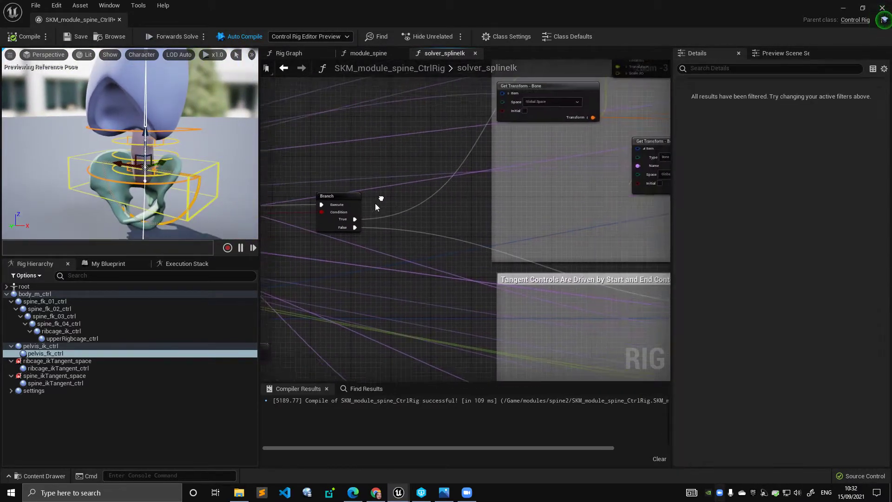
scroll(377, 202, "down", 2)
scroll(455, 152, "up", 2)
right_click_drag(457, 153, 357, 199)
right_click_drag(391, 232, 363, 253)
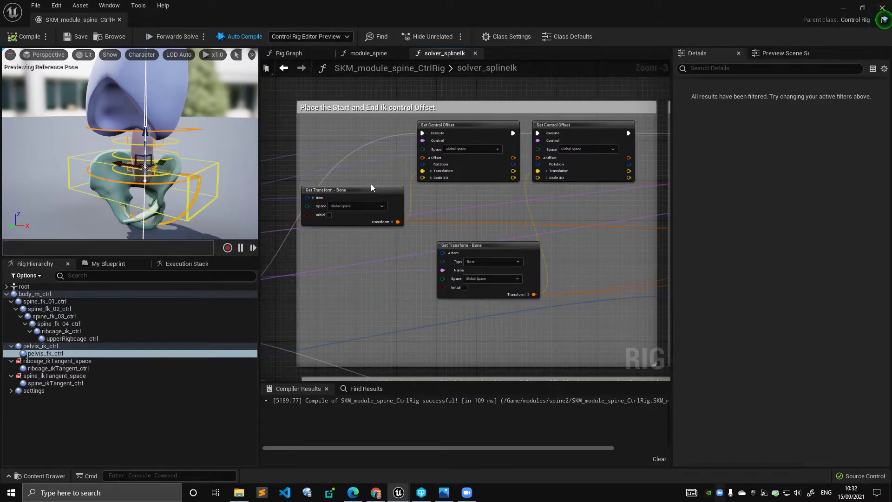
right_click_drag(407, 260, 497, 250)
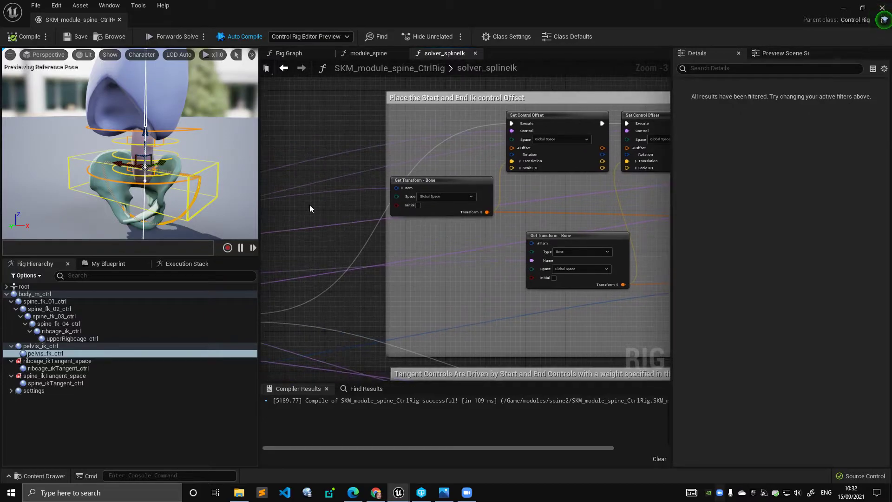
Examine the Entry node's bone, control, tangent ratio and setup inputs against the spine in the preview.
scroll(438, 236, "down", 4)
scroll(439, 236, "up", 7)
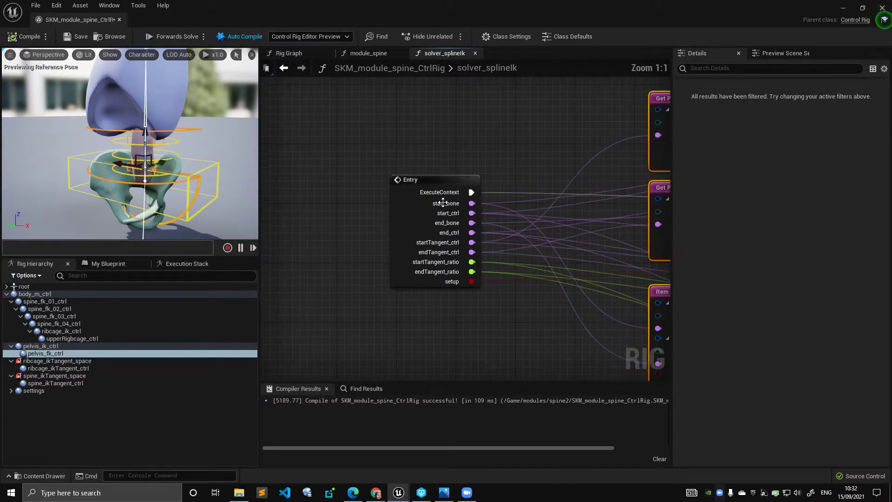
right_click_drag(457, 209, 396, 175)
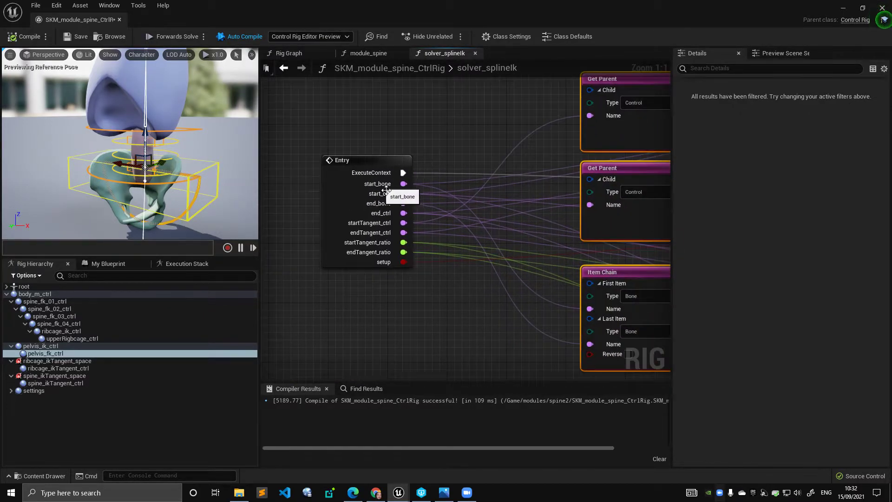
right_click_drag(152, 184, 220, 184, "alt")
middle_click_drag(156, 149, 158, 235, "alt")
right_click_drag(413, 171, 170, 148)
Select pelvis_ik_ctrl and expand the Transform output of the first Get Transform - Bone node in the control offset group.
scroll(494, 179, "down", 5)
scroll(493, 179, "up", 4)
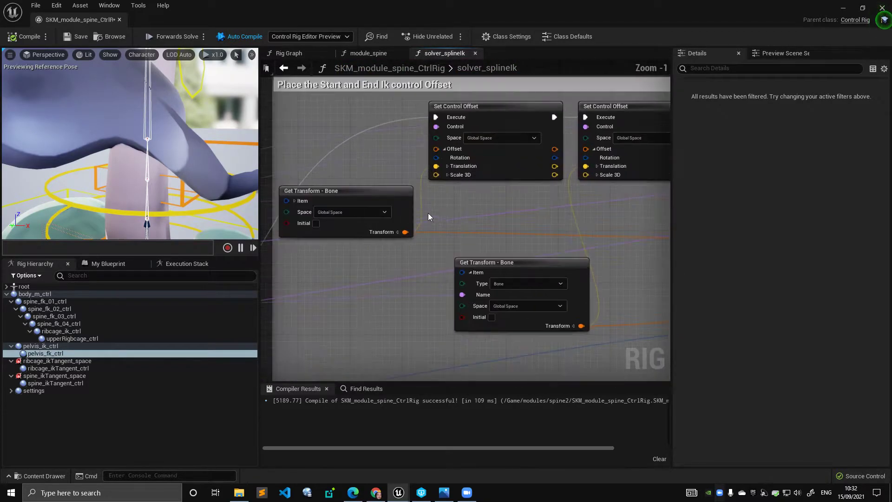
left_click(342, 196)
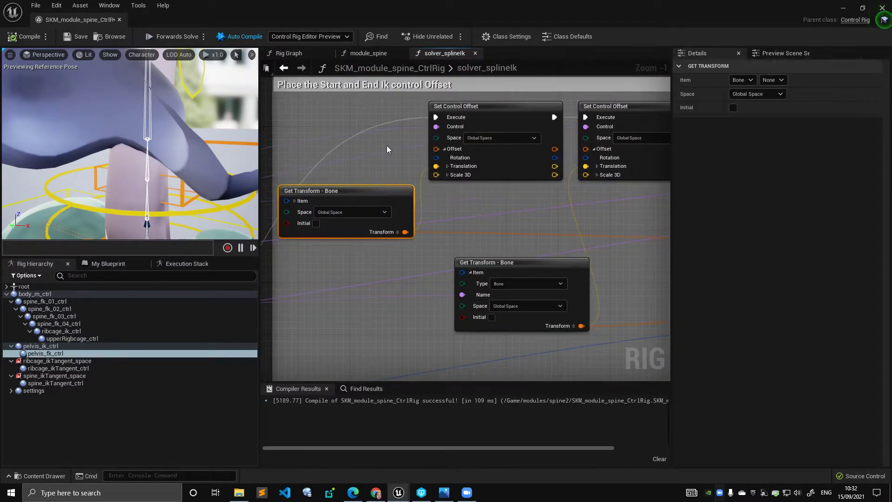
key("f")
left_click(228, 111)
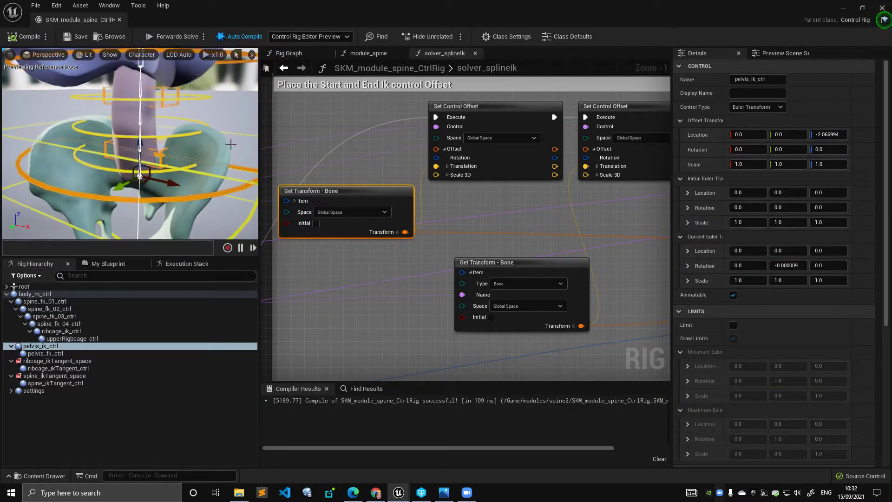
left_click(483, 114)
left_click(284, 179)
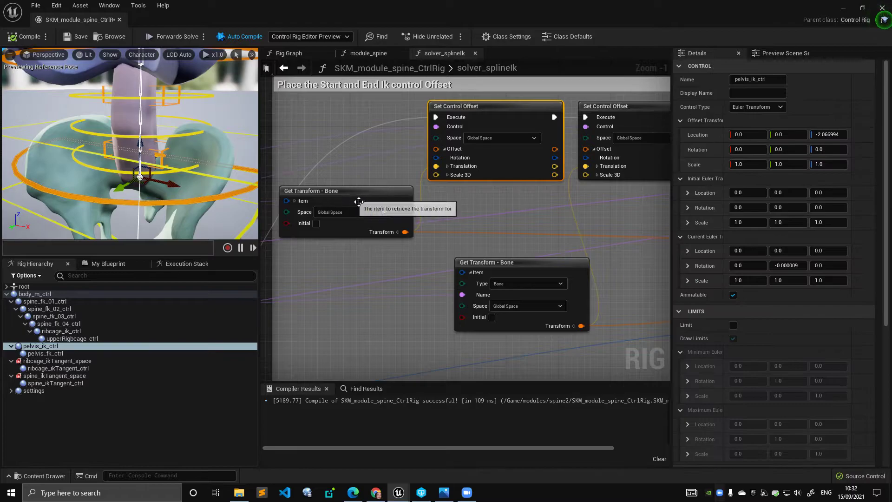
left_click(355, 194)
left_click(397, 231)
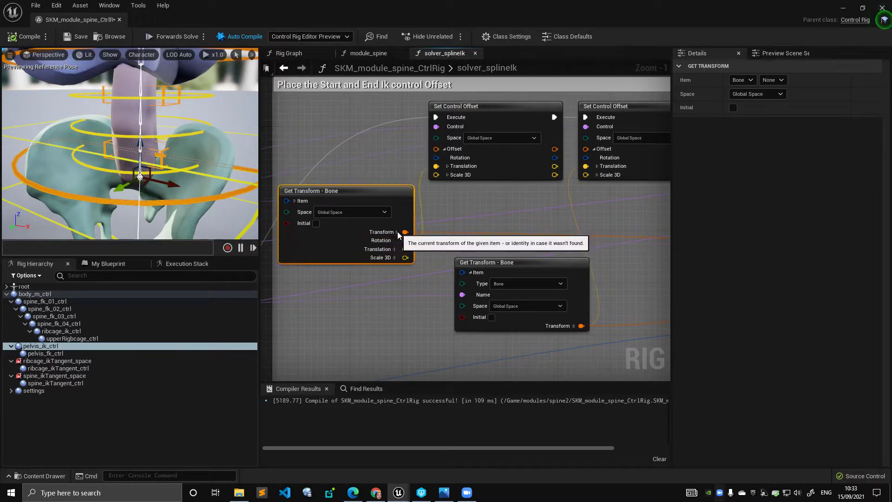
left_click_drag(234, 172, 194, 160)
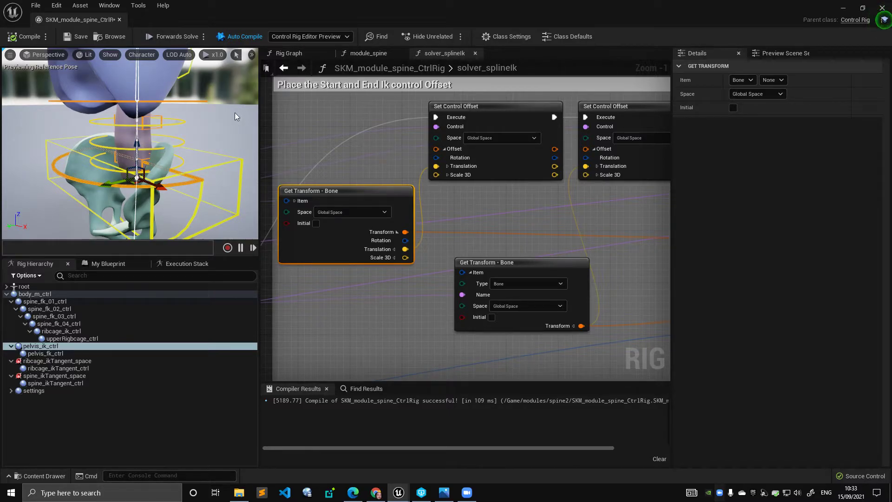
left_click_drag(185, 134, 142, 136, "alt")
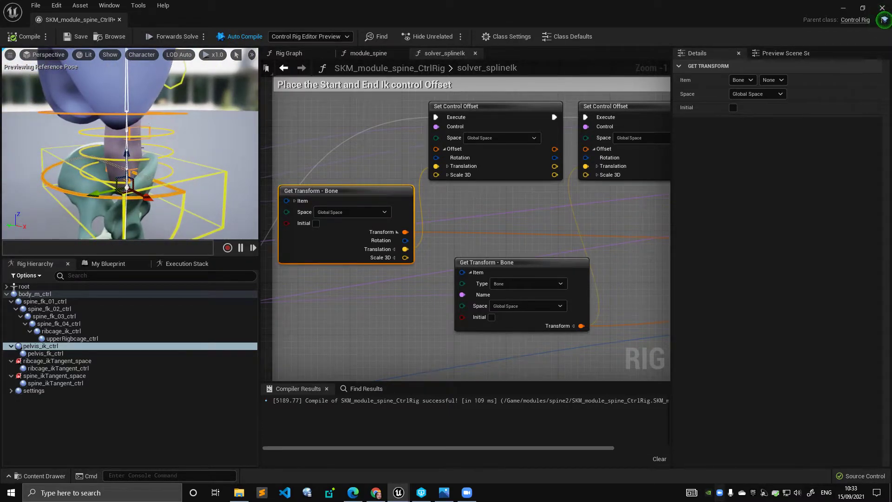
mouse_move(183, 163)
left_mouse_down("alt")
mouse_move(209, 170)
mouse_move(176, 159)
left_mouse_up("alt")
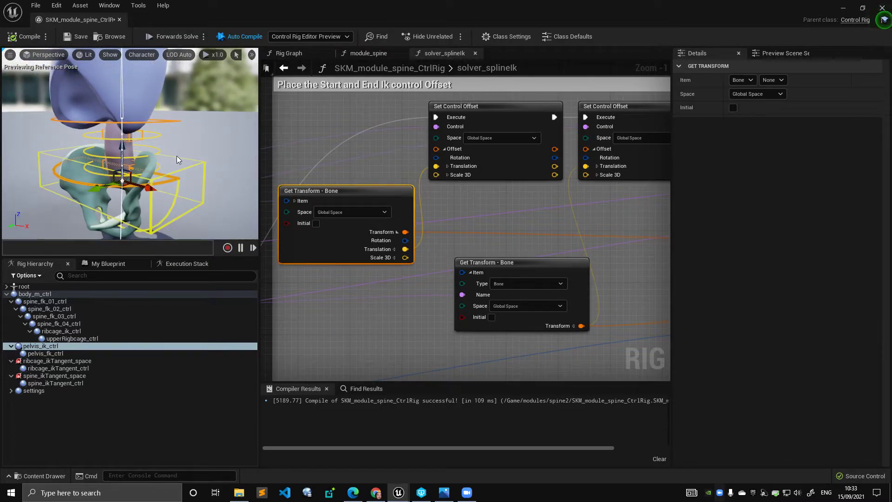
mouse_move(177, 155)
right_mouse_down()
mouse_move(158, 148)
mouse_move(187, 156)
right_mouse_up()
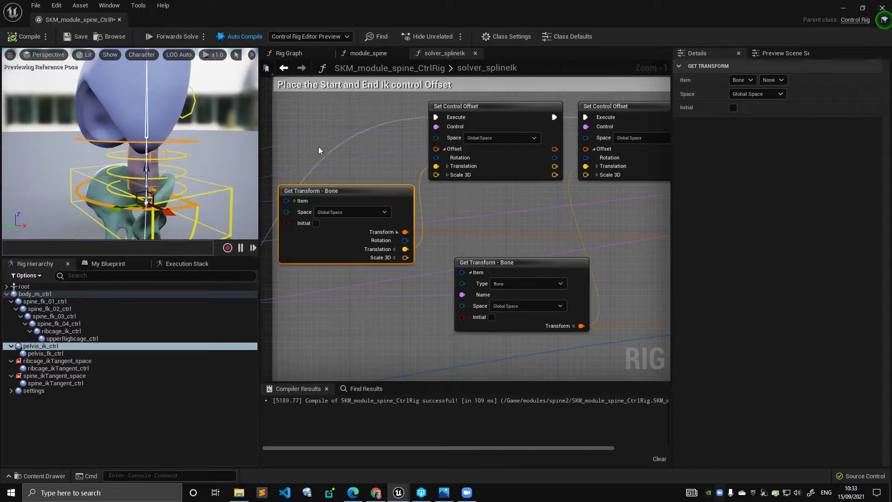
Move the second Get Transform - Bone node slightly closer to the Set Control Offset nodes, and select ribcage_ik_ctrl.
right_click_drag(473, 217, 368, 197)
left_click_drag(413, 245, 388, 219)
left_click(199, 149)
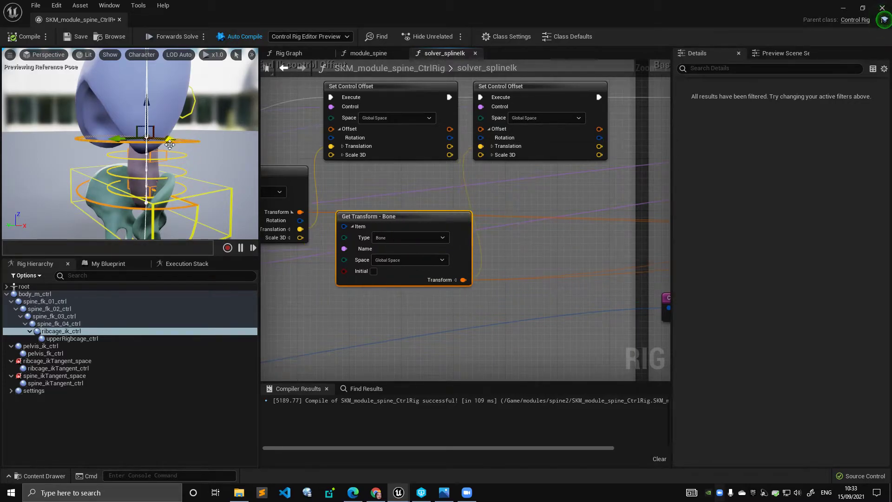
mouse_move(205, 170)
right_mouse_down("alt")
mouse_move(222, 170)
mouse_move(204, 170)
right_mouse_up("alt")
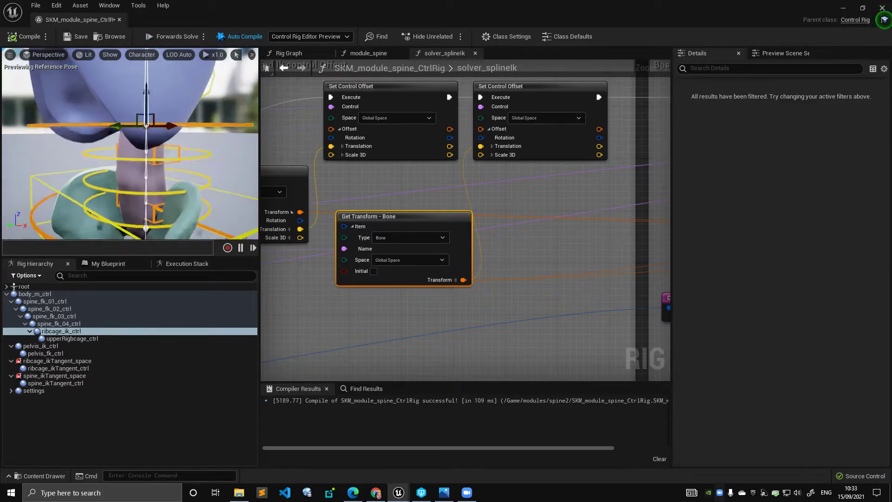
middle_click_drag(205, 170, 201, 121, "alt")
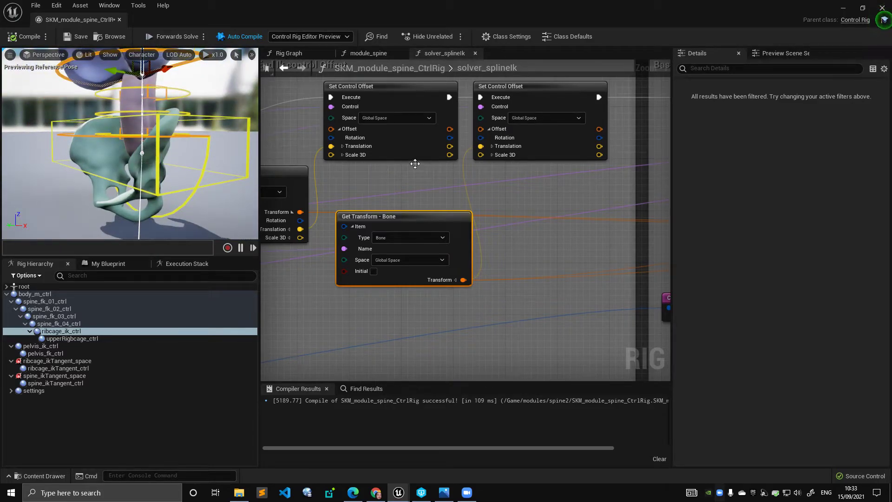
Examine the group that places the tangent IK controls by bone spacing and amount, and select ribcage_ikTangent_ctrl in the preview.
left_click(332, 160)
scroll(331, 166, "down", 8)
scroll(416, 183, "up", 4)
right_click_drag(334, 158, 428, 185)
left_click_drag(200, 107, 198, 121, "alt")
right_click_drag(197, 120, 218, 121, "alt")
middle_click_drag(193, 93, 191, 123, "alt")
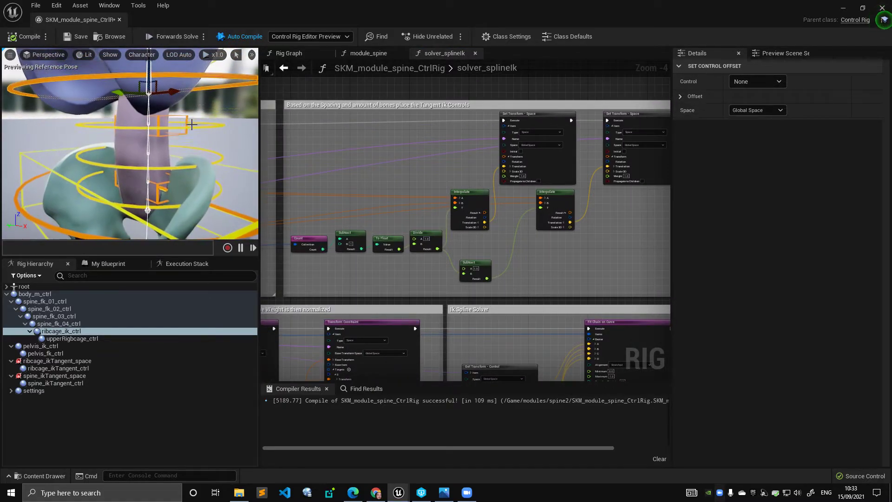
left_click(187, 124)
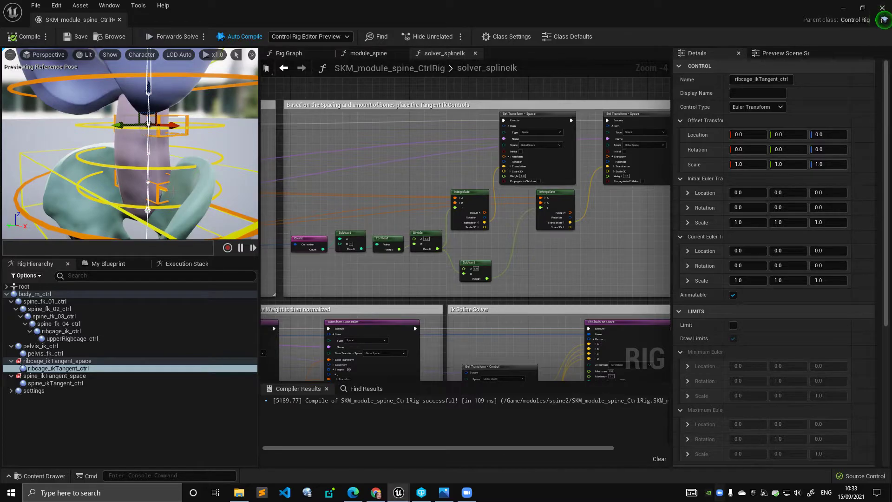
Select spine_ikTangent_ctrl and examine both tangent controls between the pelvis and ribcage in the preview.
left_click(166, 190)
right_click_drag(228, 197, 200, 195, "alt")
left_click_drag(200, 195, 207, 186, "alt")
mouse_move(207, 186)
middle_mouse_down("alt")
mouse_move(191, 187)
mouse_move(198, 180)
middle_mouse_up("alt")
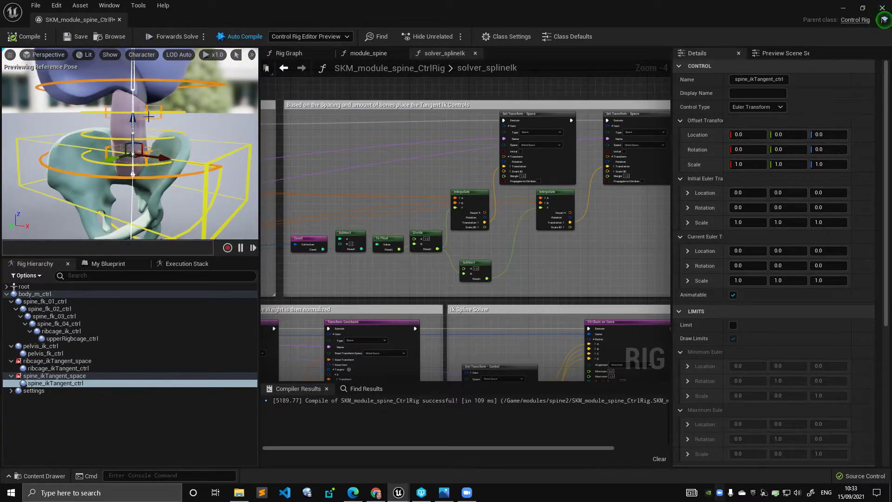
left_click_drag(179, 187, 157, 196, "alt")
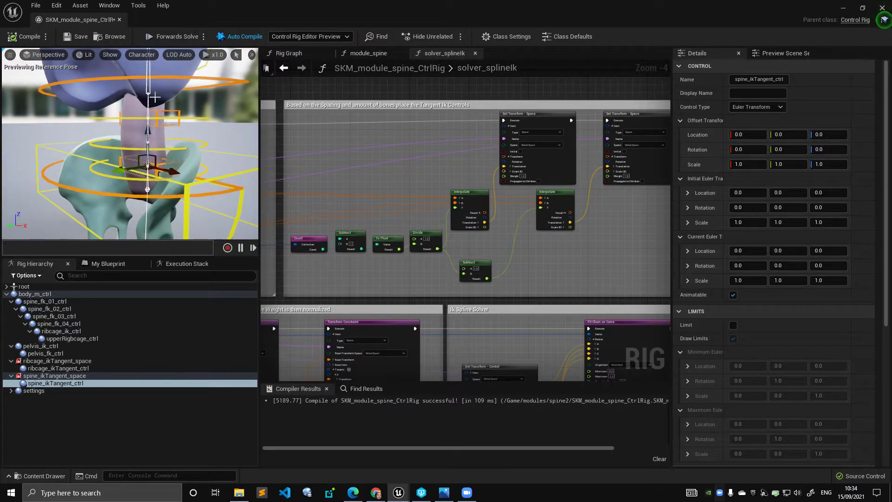
left_click_drag(157, 111, 158, 92, "alt")
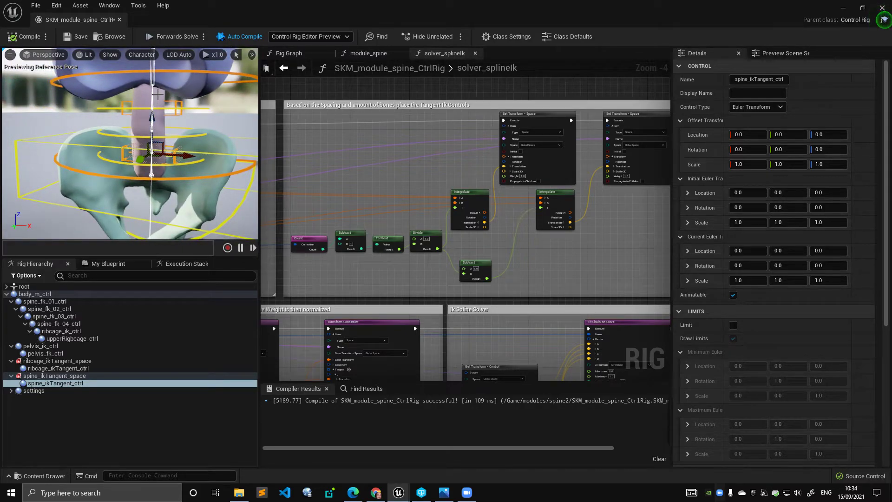
key("f")
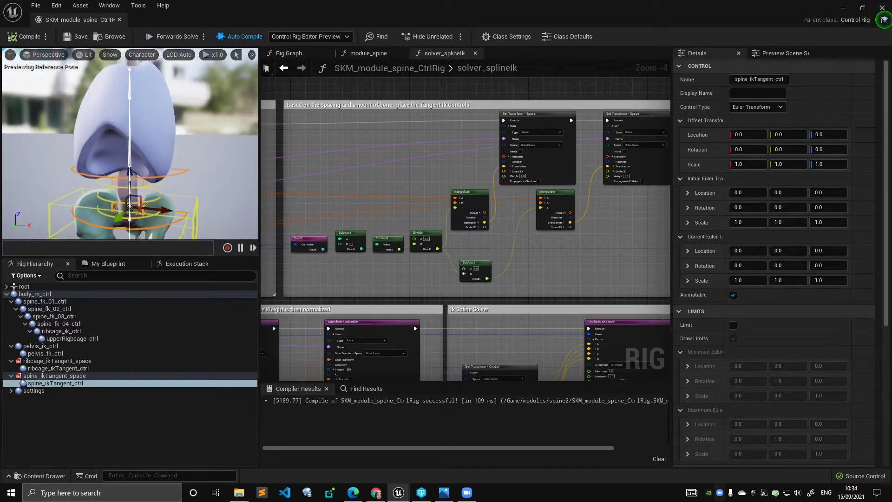
left_click_drag(159, 173, 151, 176, "alt")
right_click_drag(160, 174, 200, 173, "alt")
right_click_drag(109, 101, 133, 104)
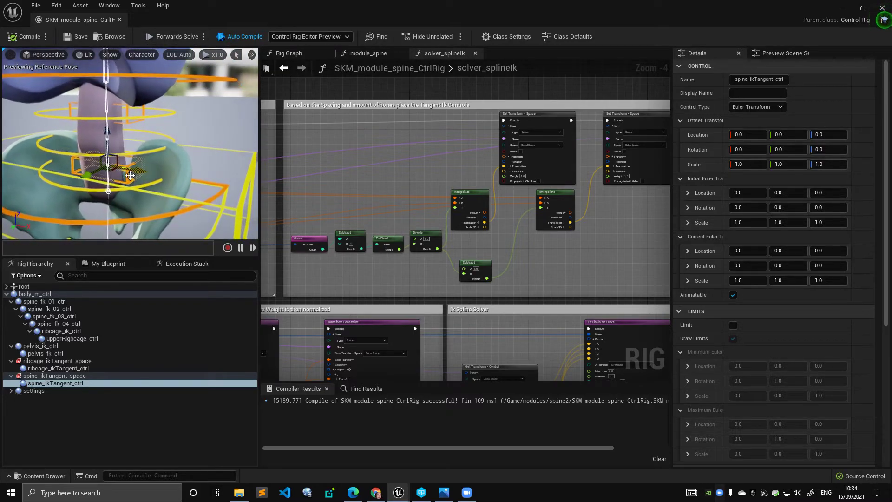
left_click(130, 115)
left_click(133, 176)
Examine the Count, Subtract and To Float nodes that process the bone collection in the tangent placement group.
right_click_drag(289, 170, 339, 116)
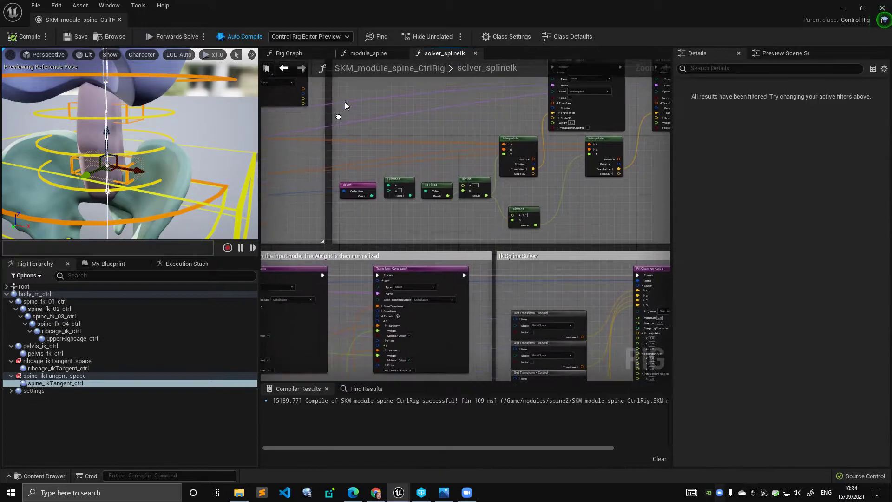
scroll(344, 162, "up", 2)
left_click(360, 197)
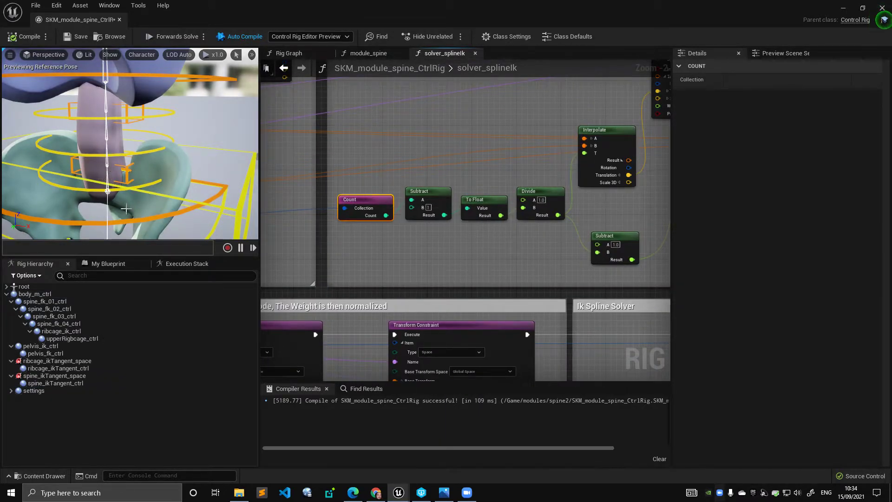
right_click_drag(423, 166, 340, 141)
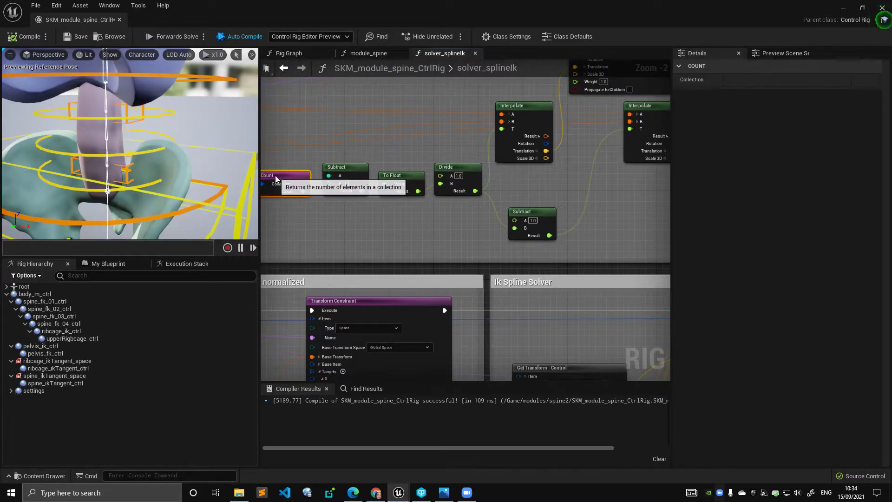
left_click(320, 150)
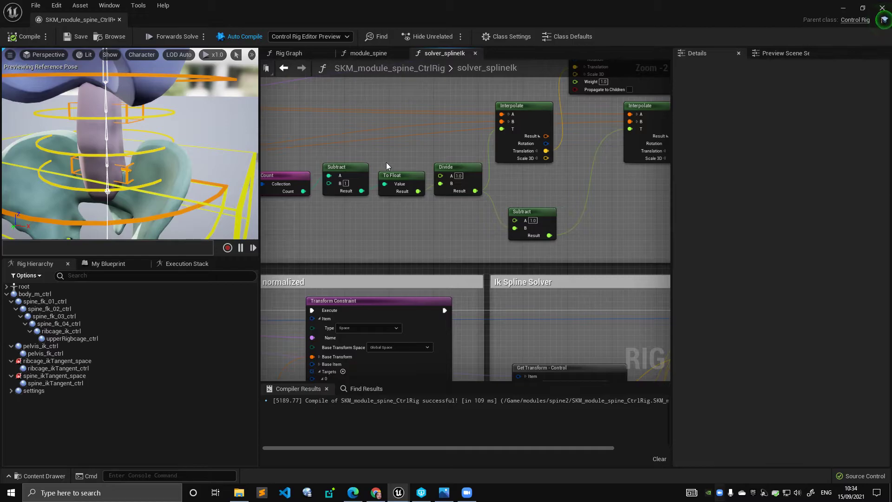
scroll(362, 156, "up", 2)
left_click(346, 183)
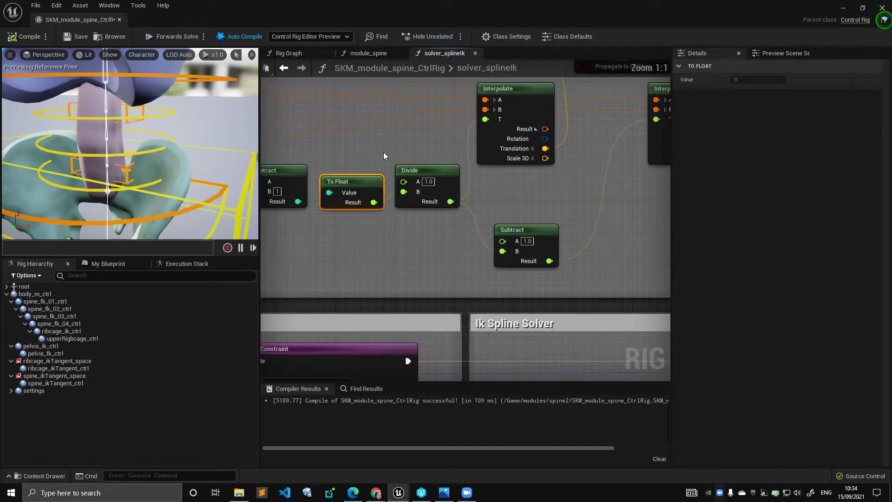
Compare the ribcage and spine tangent controls in the preview, leaving spine_ikTangent_ctrl selected.
right_click_drag(146, 113, 106, 110)
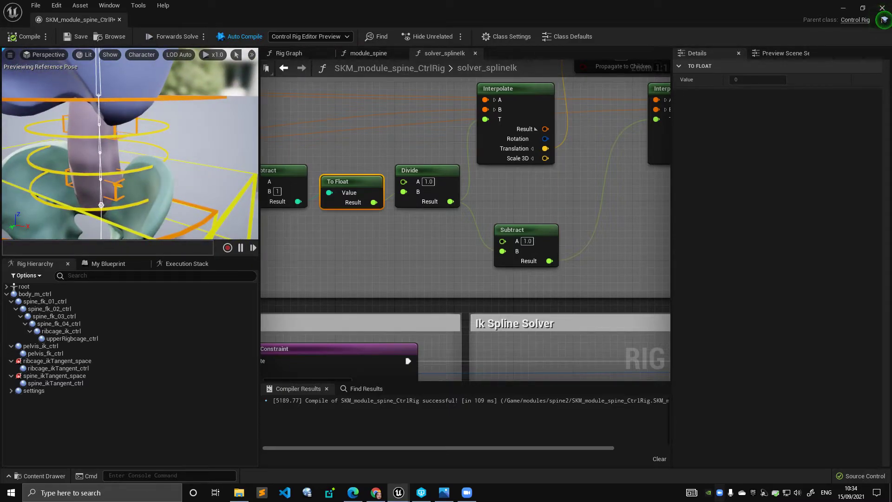
left_click(121, 136)
left_click(123, 196)
mouse_move(123, 196)
right_mouse_down()
mouse_move(118, 172)
mouse_move(123, 189)
right_mouse_up()
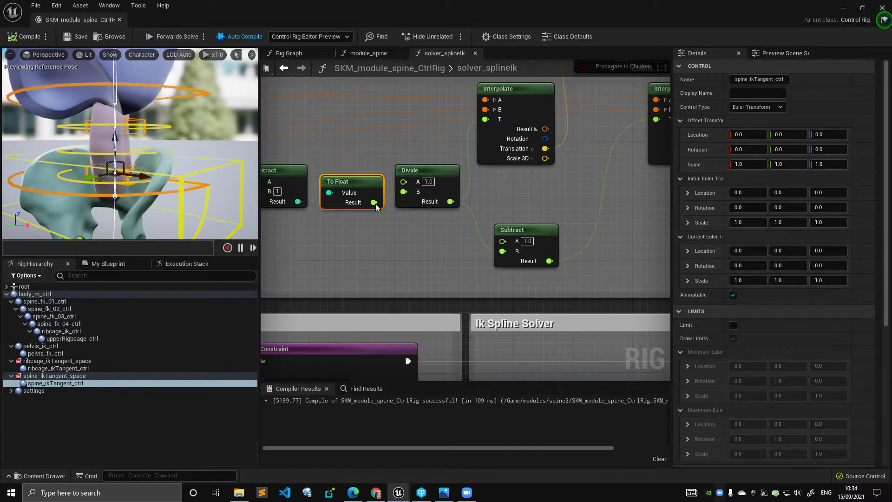
Select the Divide node and follow its result to the Subtract and Interpolate nodes.
right_click_drag(412, 177, 363, 162)
left_click(374, 154)
right_click_drag(294, 149, 315, 133)
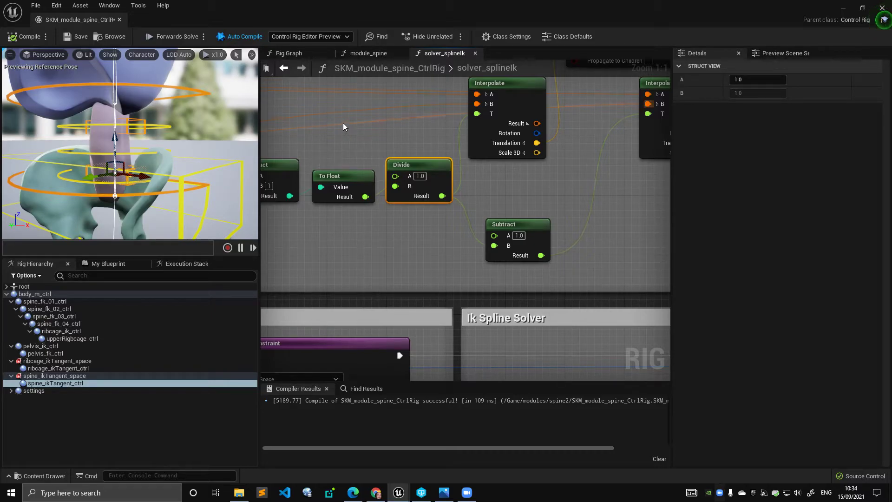
right_click_drag(492, 177, 453, 238)
scroll(484, 209, "down", 1)
scroll(423, 228, "up", 1)
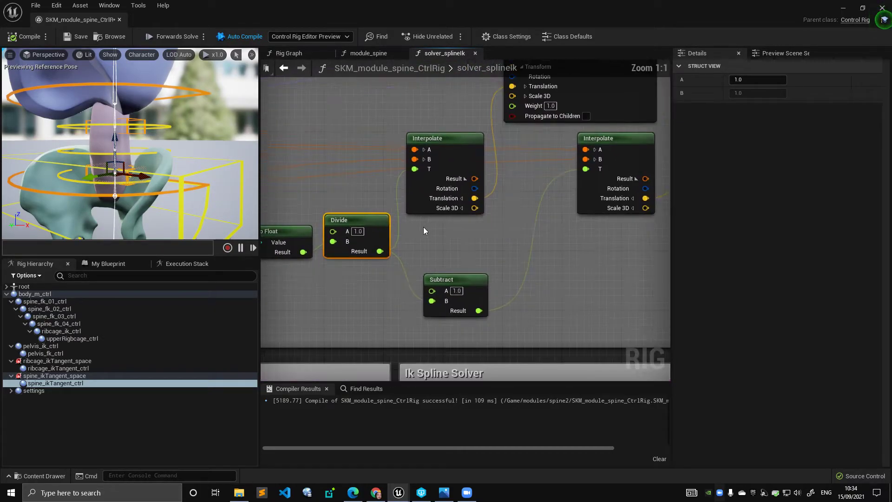
Inspect the first Set Transform - Space node in the tangent group and select ribcage_ikTangent_ctrl in the preview.
scroll(422, 227, "down", 3)
right_click_drag(419, 153, 461, 197)
right_click_drag(579, 180, 464, 175)
left_click(488, 168)
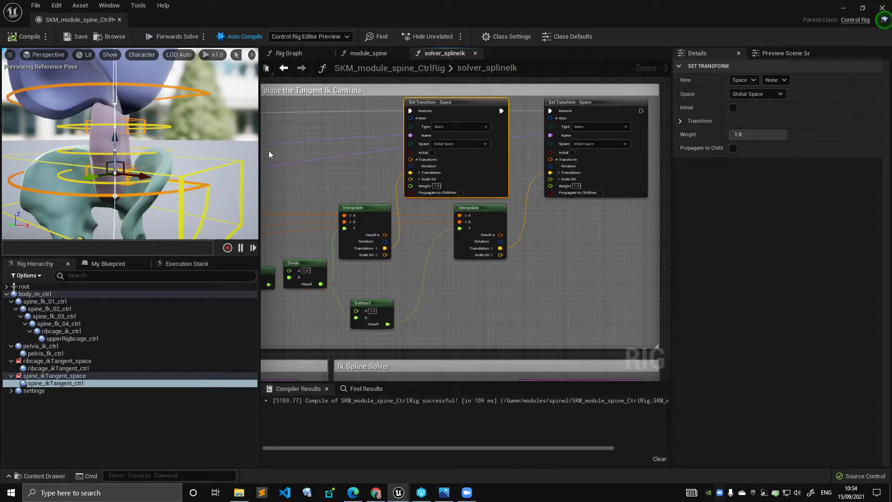
left_click(146, 139)
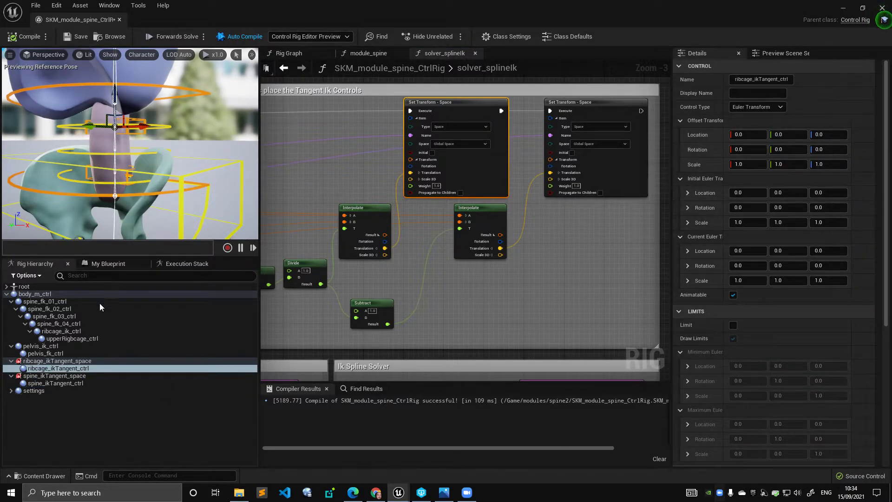
Compare the spine and ribcage tangent controls with their parent spaces in the hierarchy, leaving ribcage_ikTangent_space selected.
left_click(74, 384)
left_click(79, 370)
left_click(77, 384)
left_click(75, 361)
left_click(74, 376)
left_click(80, 382)
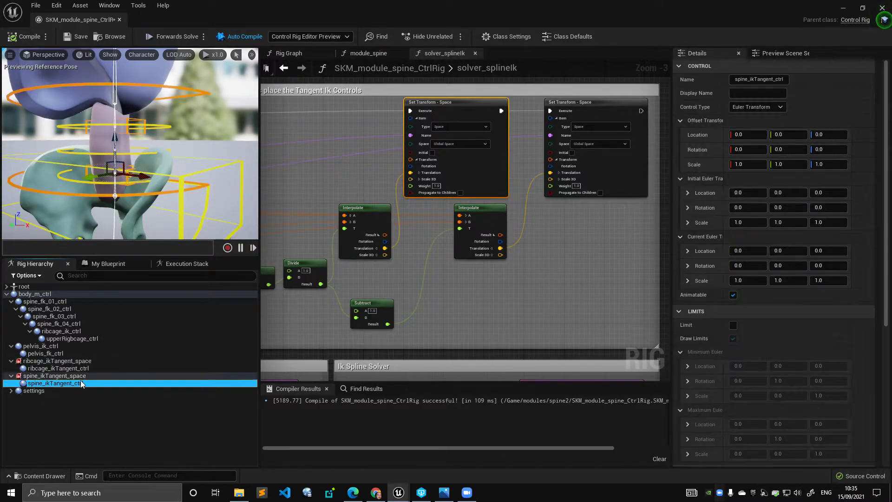
left_click(83, 361)
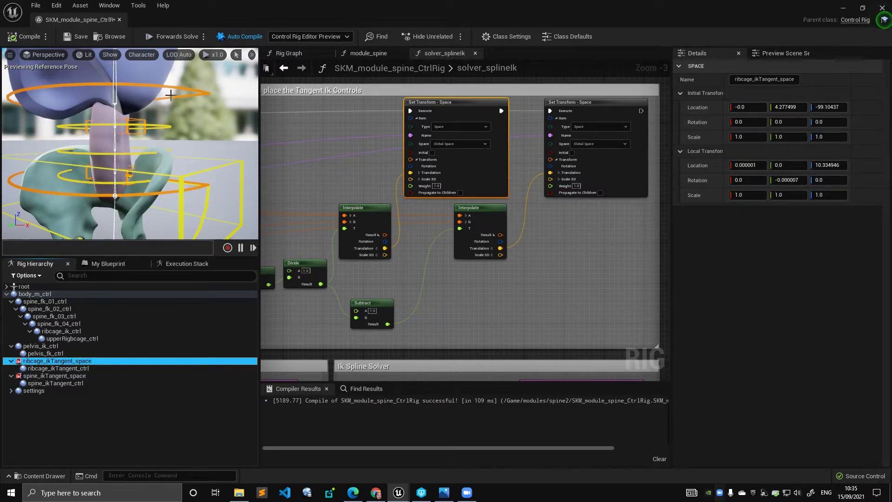
Test moving ribcage_ik_ctrl upward in the preview, and undo the move.
left_click(162, 99)
left_click_drag(114, 93, 113, 49)
left_click(143, 92)
right_click_drag(143, 92, 141, 61)
left_click(164, 108)
left_click_drag(124, 92, 149, 149)
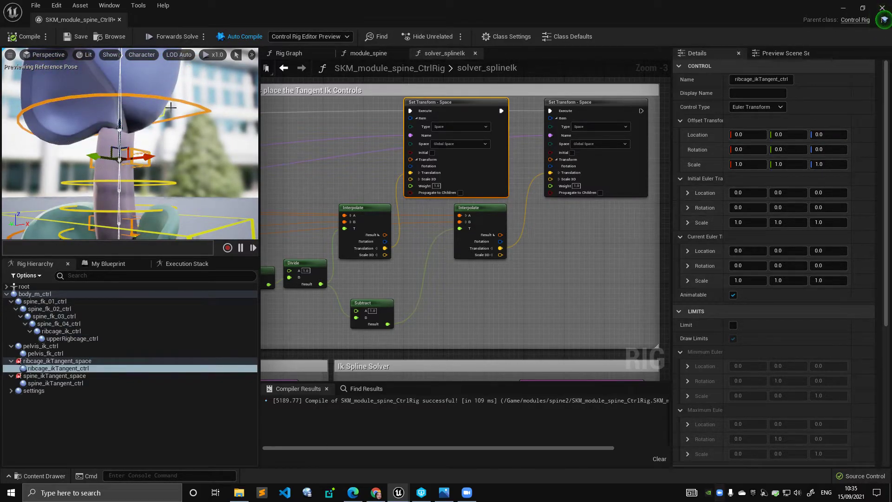
key("ctrl+z")
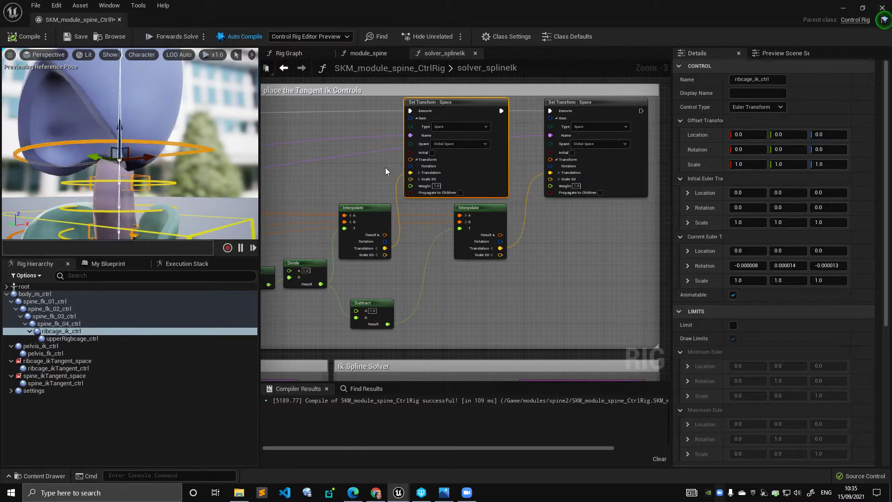
Review the bone count calculation nodes, and select ribcage_ik_ctrl and pelvis_ik_ctrl as the ends of the spine.
left_click(448, 111)
right_click_drag(321, 216, 414, 203)
right_click_drag(358, 175, 371, 168)
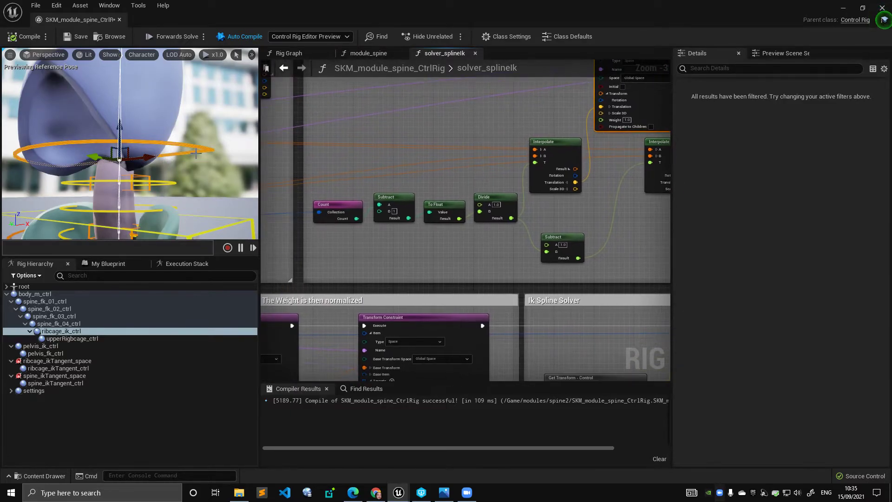
left_click(196, 153)
right_click_drag(191, 175, 191, 199)
left_click(196, 222)
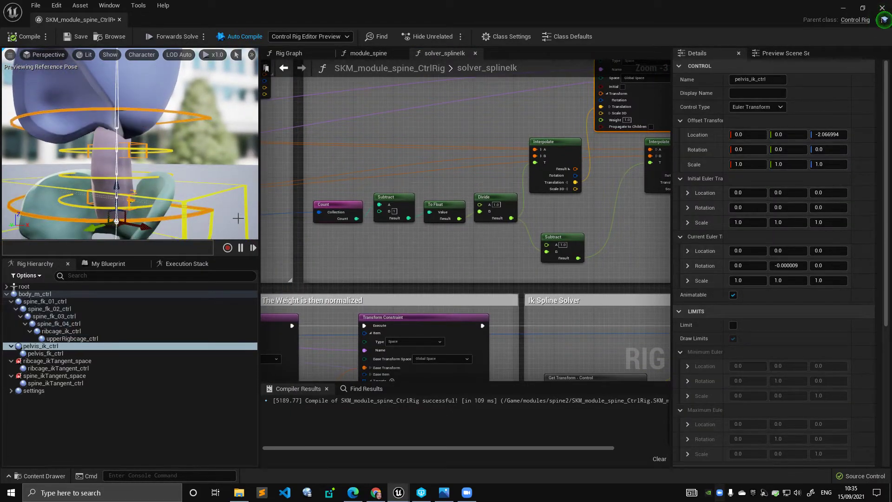
Relate the Divide, Subtract and Interpolate nodes to ribcage_ikTangent_ctrl by selecting and inspecting that control in the preview.
scroll(409, 142, "up", 2)
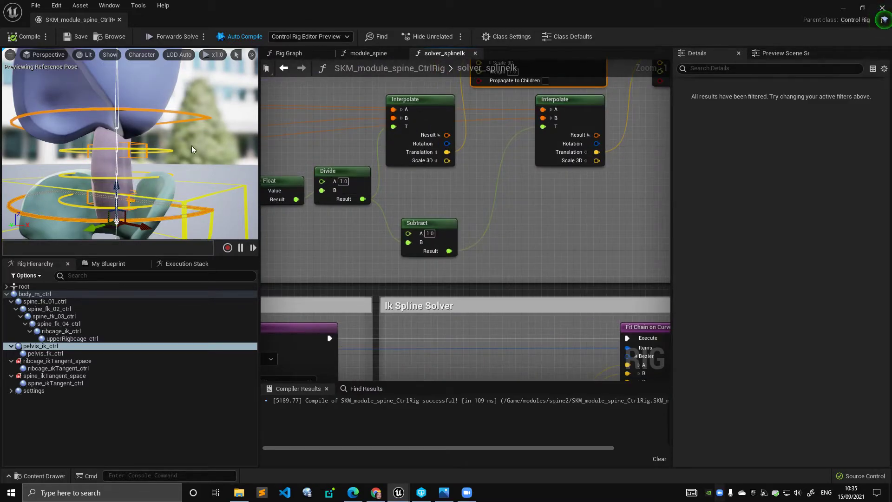
left_click(148, 145)
scroll(207, 140, "up", 3)
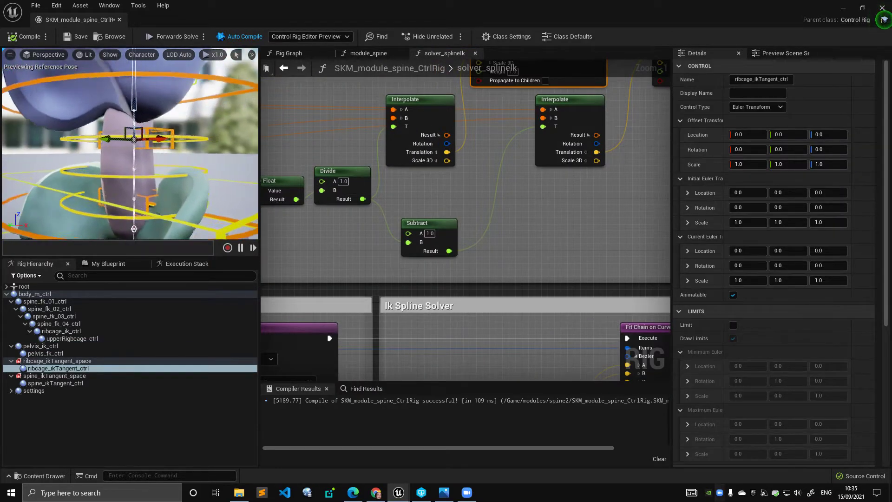
left_click_drag(155, 129, 99, 115, "alt")
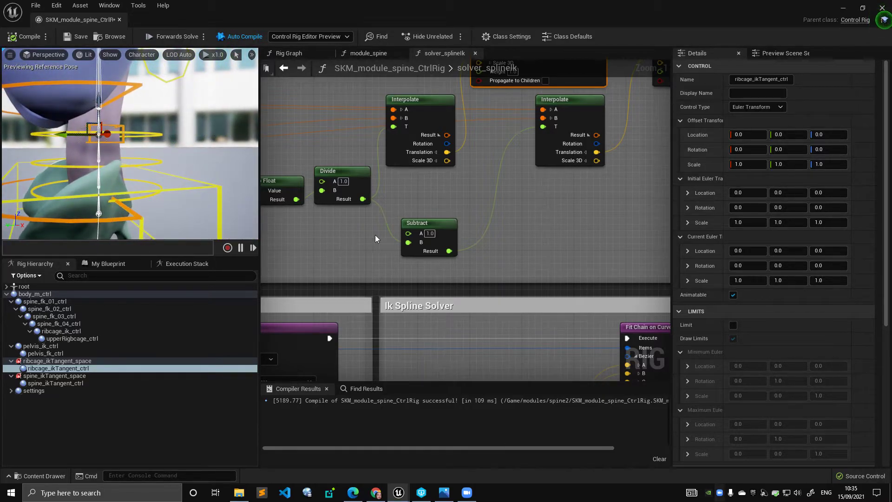
left_click_drag(160, 156, 199, 165, "alt")
left_click(337, 163)
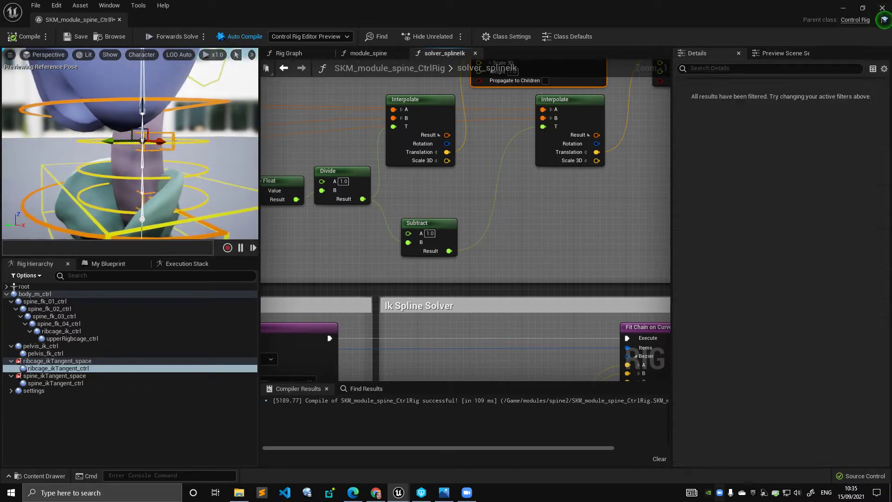
Review the calculation chain from Count to Interpolate, and select pelvis_ik_ctrl and spine_ikTangent_ctrl to compare their placement.
right_click_drag(335, 160, 363, 159)
left_click_drag(145, 136, 177, 188, "alt")
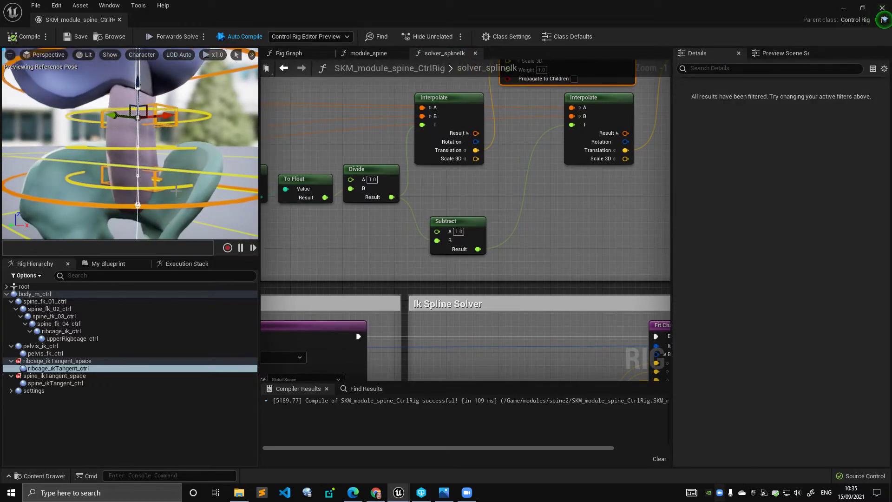
scroll(388, 151, "down", 1)
right_click_drag(342, 157, 416, 175)
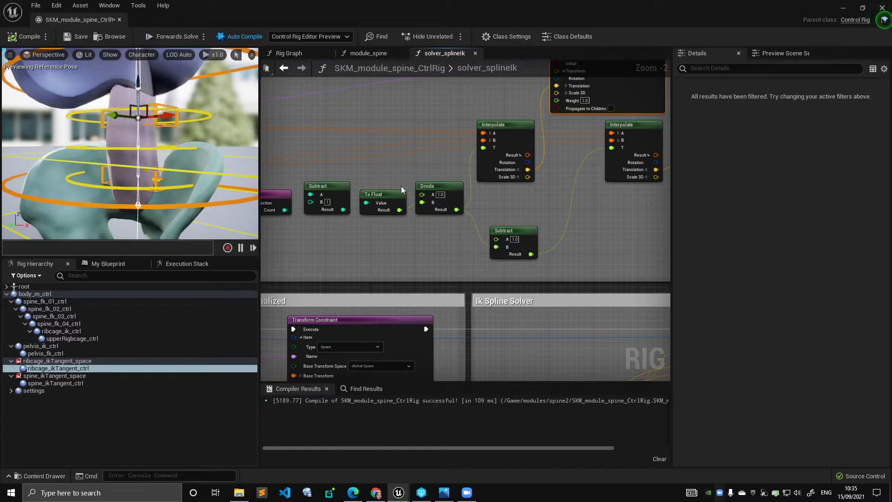
left_click(199, 204)
left_click_drag(204, 200, 222, 104, "alt")
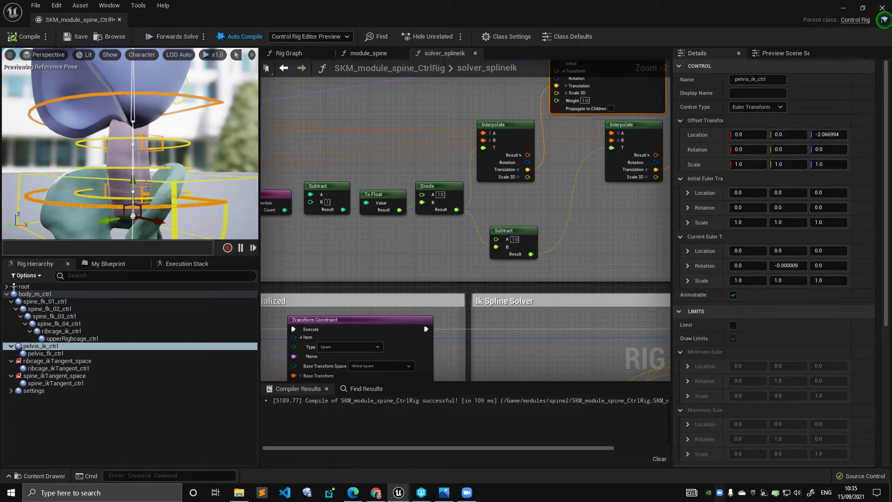
mouse_move(179, 175)
left_mouse_down("alt")
mouse_move(183, 156)
mouse_move(174, 159)
left_mouse_up("alt")
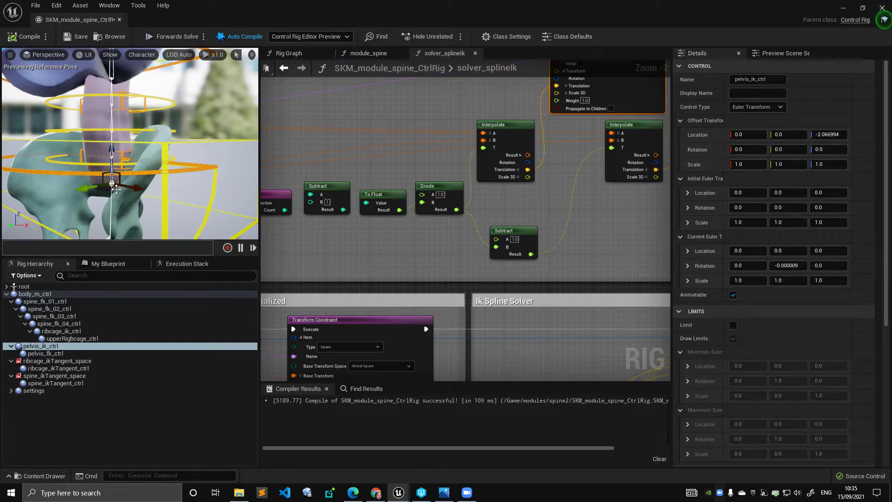
left_click(123, 157)
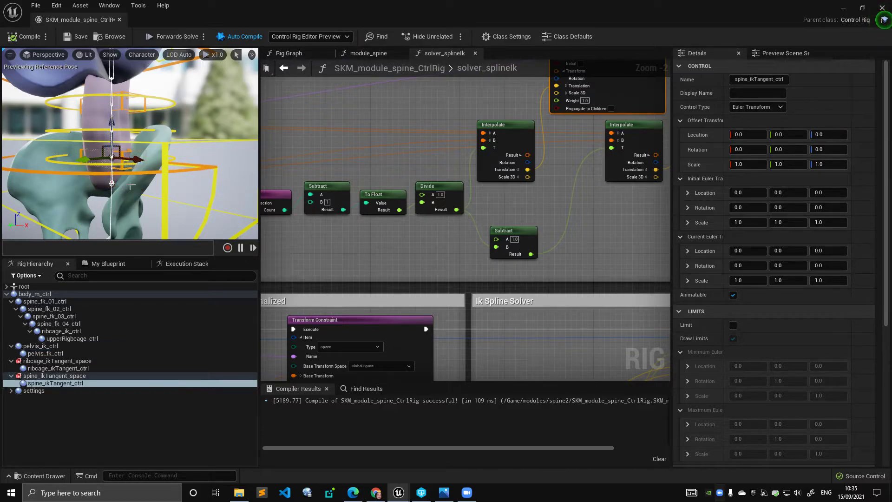
Inspect how the Divide result feeds the T input of the first Interpolate node and the Subtract node.
left_click(445, 184)
left_click(512, 127)
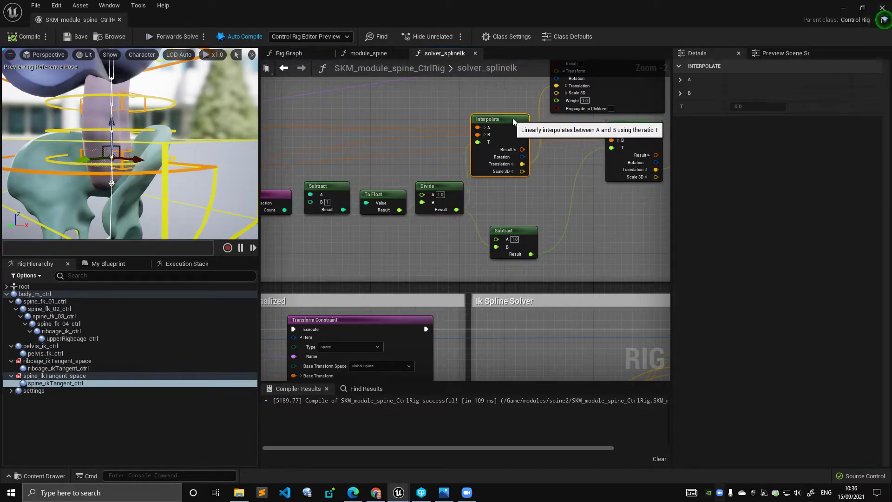
left_click(450, 186)
scroll(455, 209, "up", 2)
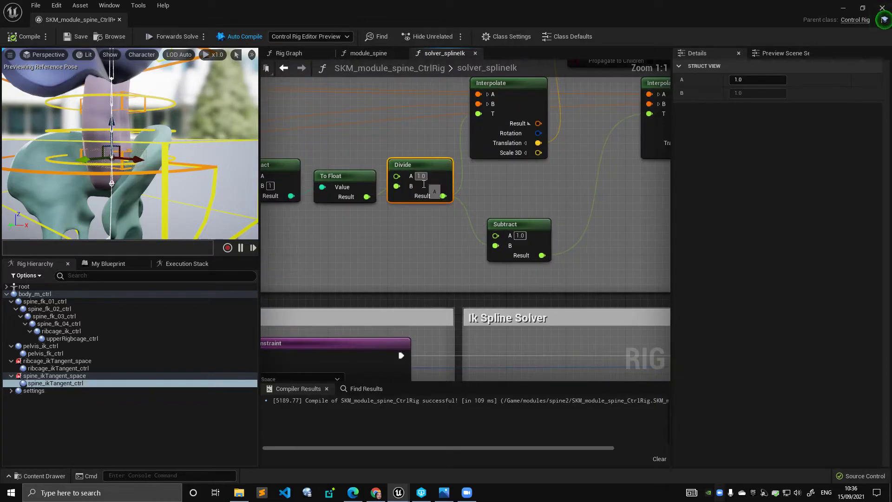
right_click_drag(440, 197, 387, 242)
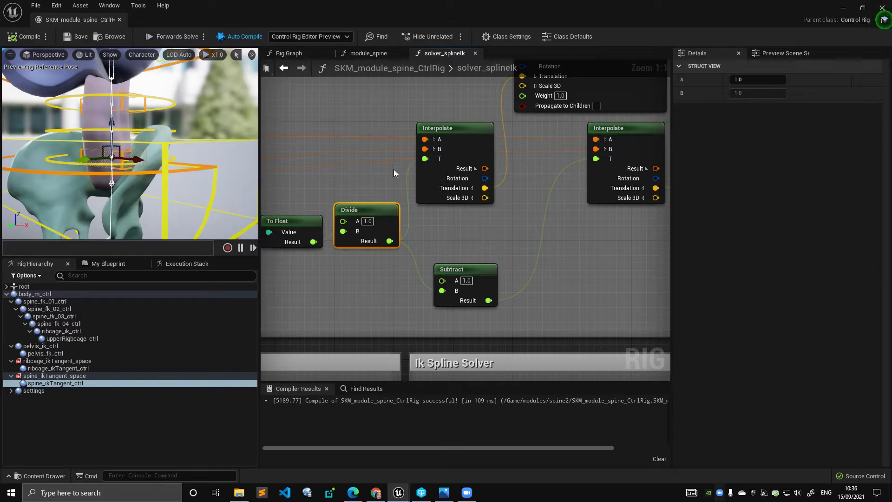
mouse_move(187, 133)
right_mouse_down()
mouse_move(187, 150)
mouse_move(185, 126)
right_mouse_up()
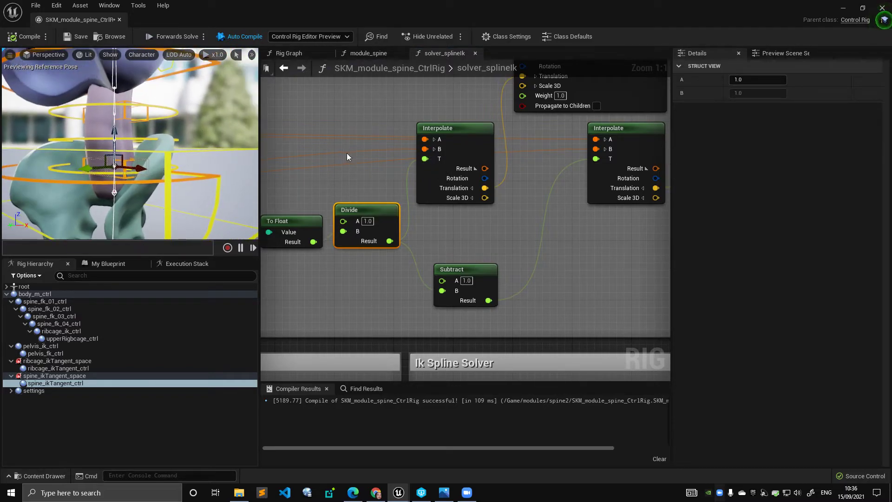
Select ribcage_ik_ctrl and pelvis_ik_ctrl together in the preview as the two ends of the interpolation.
right_click_drag(365, 166, 372, 199)
right_click_drag(194, 116, 194, 98)
left_click(194, 98)
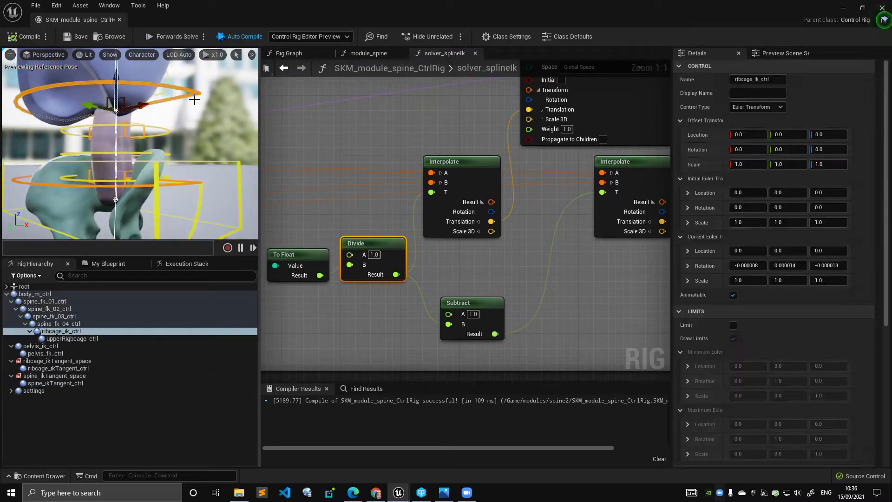
left_click(185, 185, "shift")
mouse_move(186, 185)
right_mouse_down()
mouse_move(188, 203)
mouse_move(192, 194)
right_mouse_up()
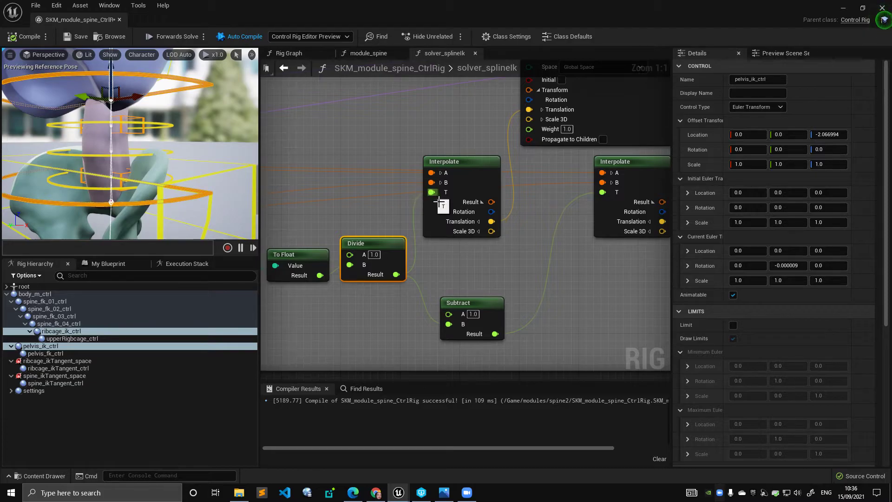
Test the first Interpolate node with its T input disconnected and set to 0.5, and reconnect the Divide result.
left_click_drag(437, 194, 393, 205, "ctrl")
left_click(398, 197)
left_click(455, 192)
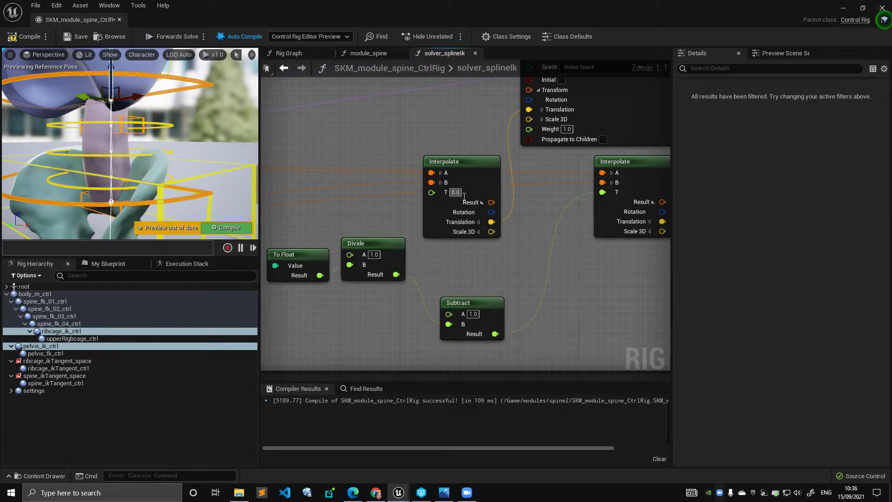
type("0.5")
left_click_drag(395, 274, 430, 193)
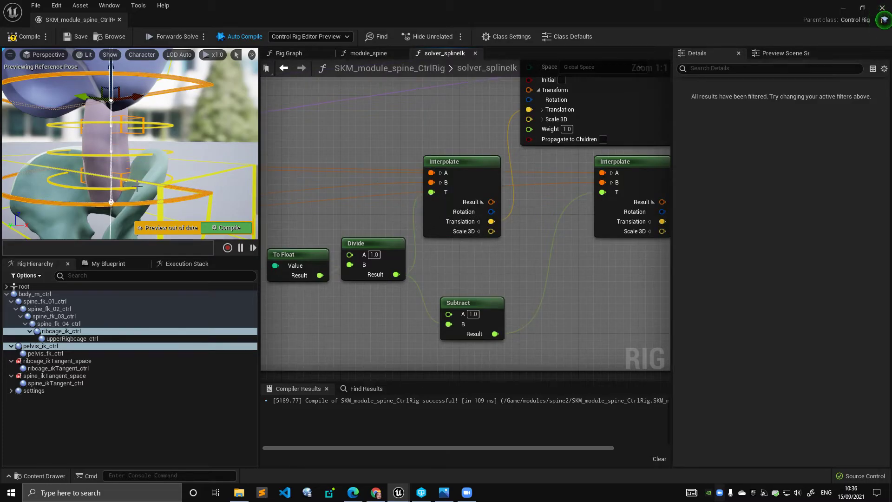
right_click(440, 200)
key("Escape")
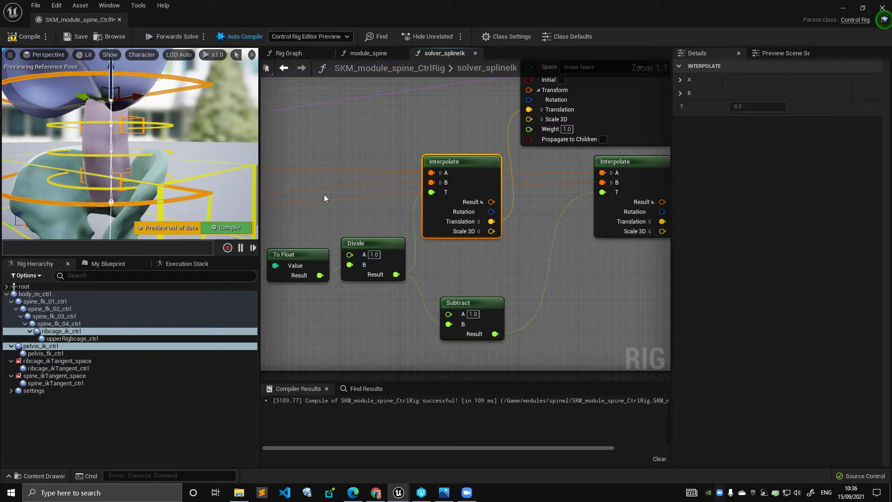
Disconnect the first Interpolate node's T input again, try values 1.0 and 0.5, and restore the Divide connection.
left_click_drag(430, 192, 403, 200, "ctrl")
left_click(361, 217)
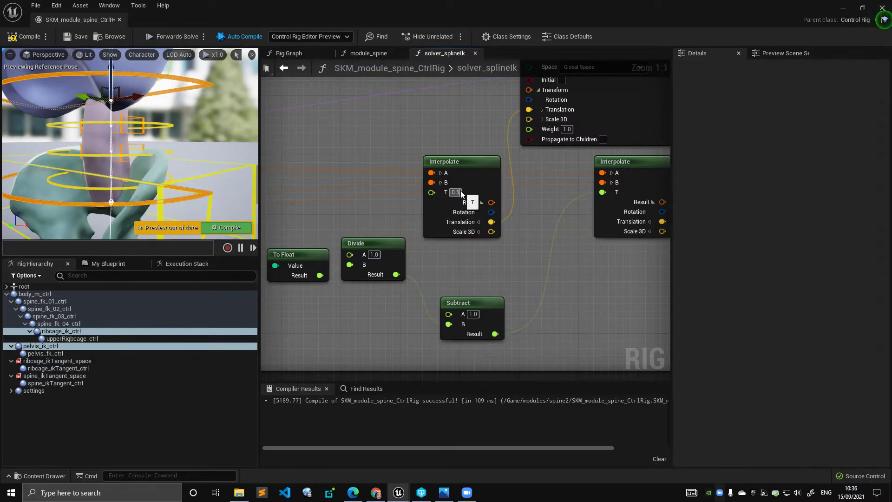
left_click(466, 196)
left_click(466, 195)
type("1")
key("Return")
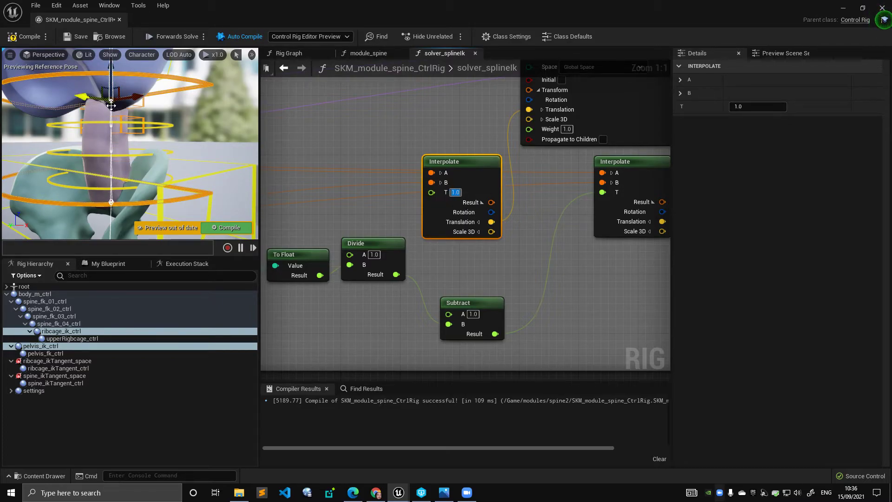
key("Return")
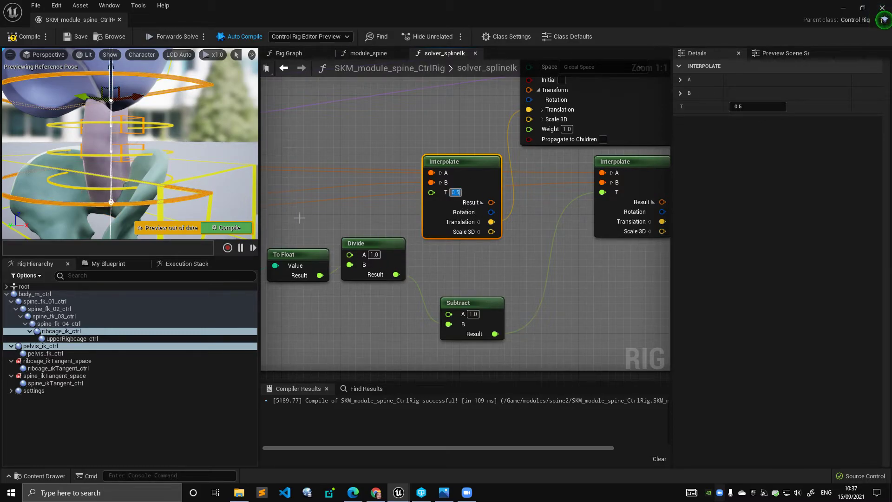
left_click_drag(396, 274, 430, 193)
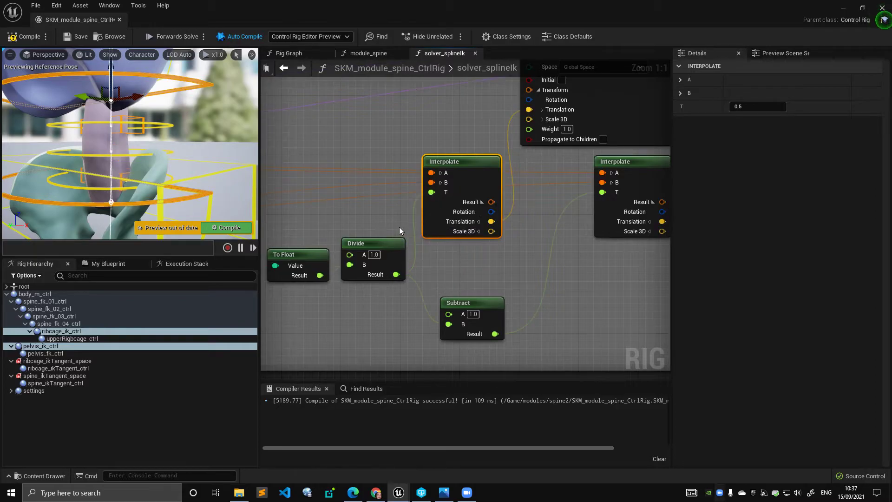
Select spine_ikTangent_ctrl in the preview, and reposition the Subtract and Divide nodes closer to the Interpolate nodes.
right_click_drag(356, 221, 309, 212)
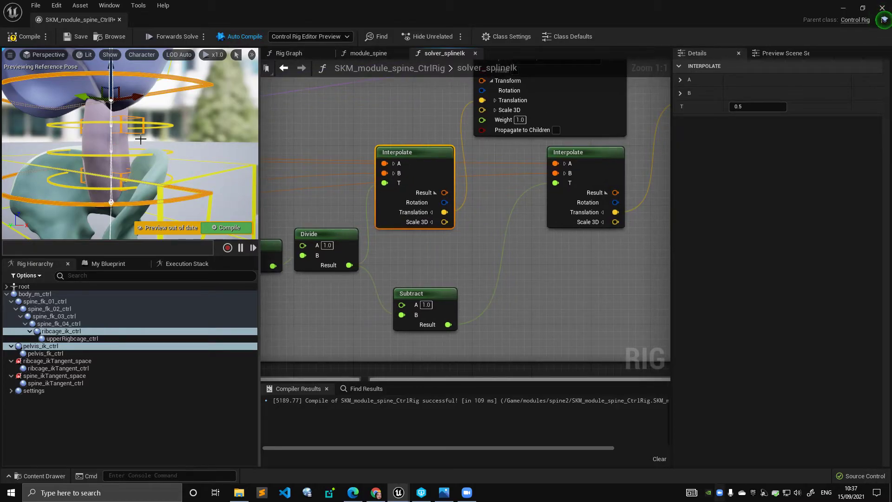
left_click(126, 185)
right_click_drag(437, 267, 384, 250)
left_click_drag(396, 277, 431, 240)
right_click_drag(429, 229, 479, 257)
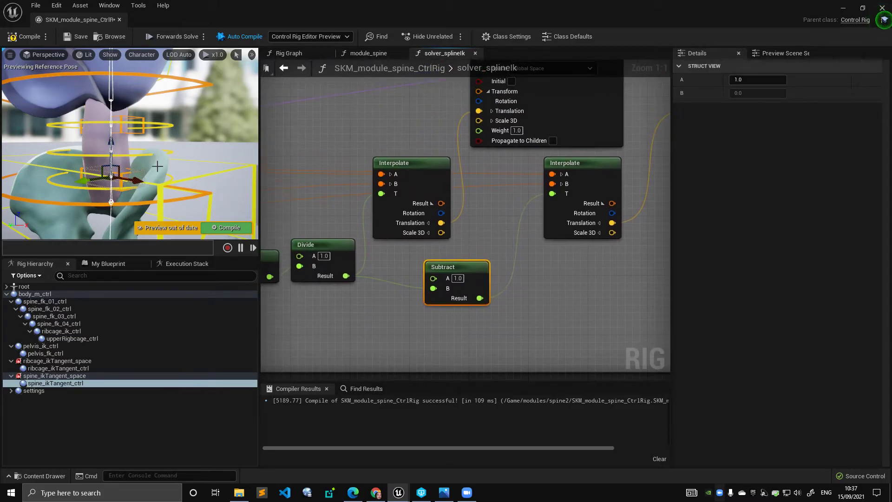
mouse_move(353, 247)
left_mouse_down()
mouse_move(344, 255)
mouse_move(352, 247)
left_mouse_up()
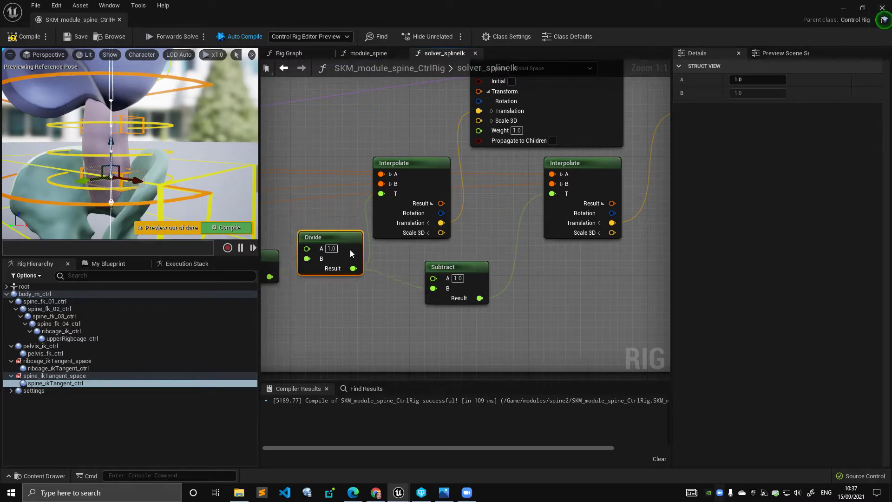
right_click_drag(454, 275, 378, 274)
left_click_drag(391, 266, 395, 261)
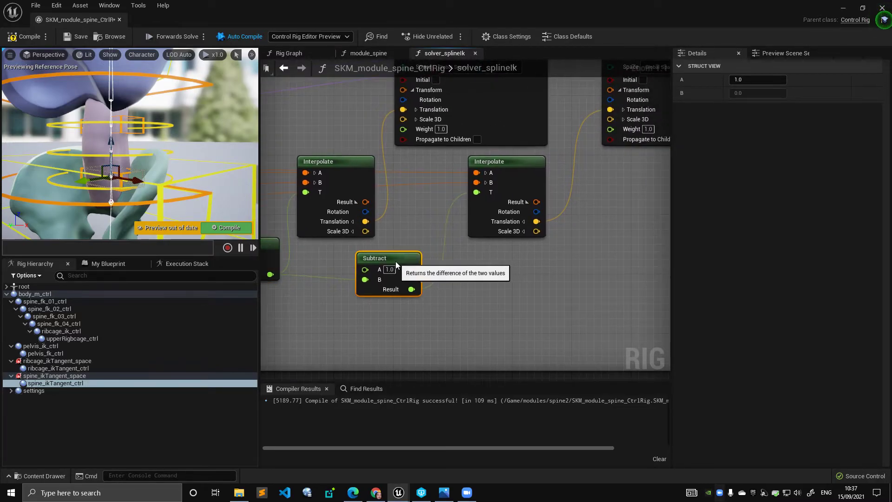
right_click_drag(411, 239, 401, 259)
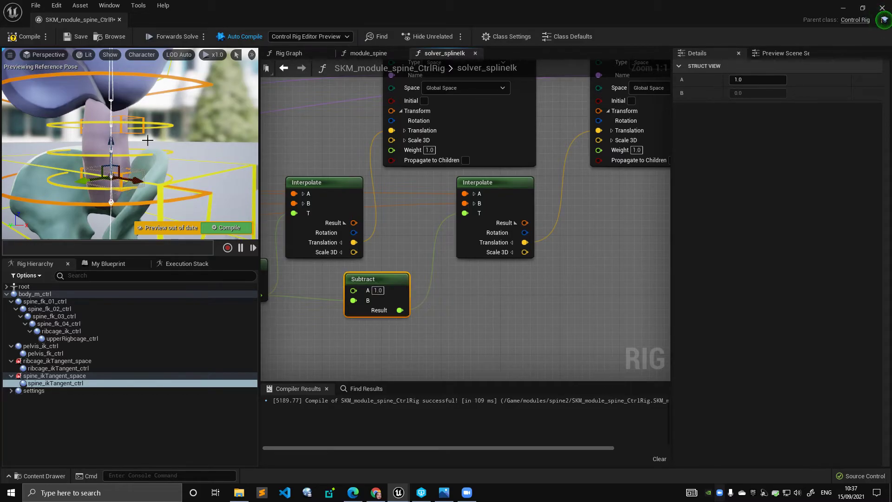
With ribcage_ikTangent_ctrl selected, test the second Interpolate node's disconnected T input at 0.2, 0.5 and 0.9, and reconnect the Subtract result.
left_click(150, 125)
right_click_drag(412, 239, 387, 241)
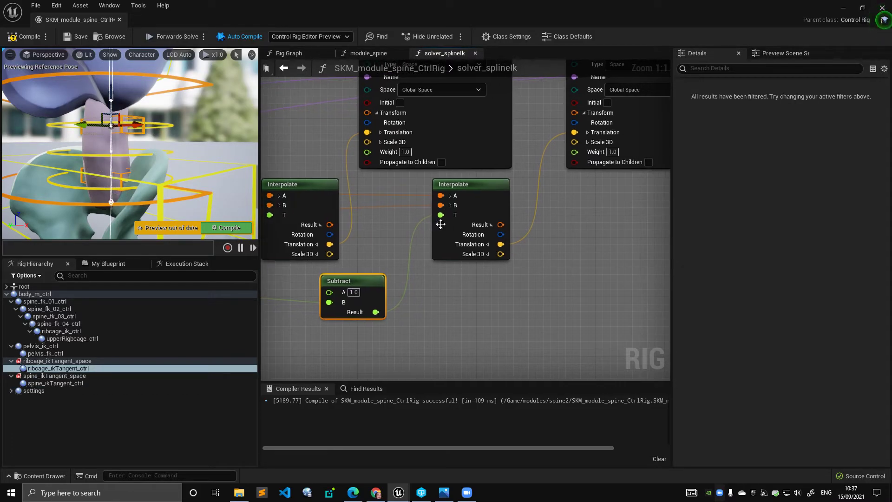
left_click_drag(443, 217, 411, 229, "ctrl")
left_click(381, 219)
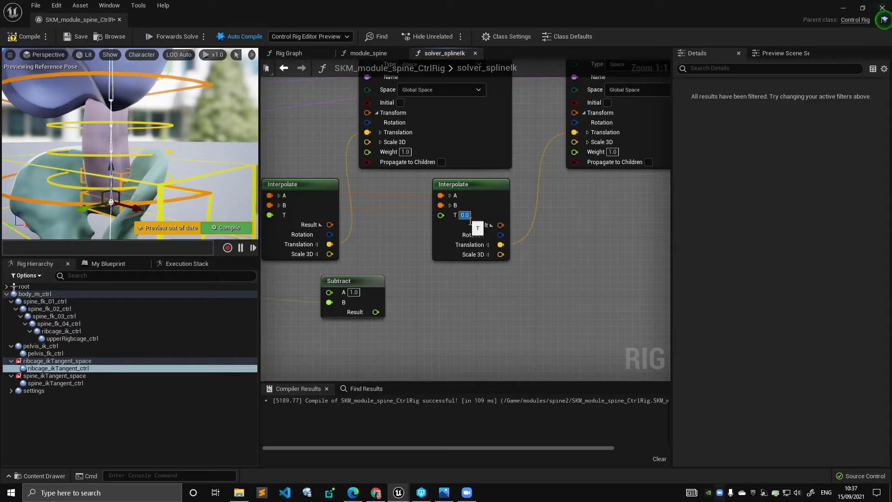
left_click(469, 217)
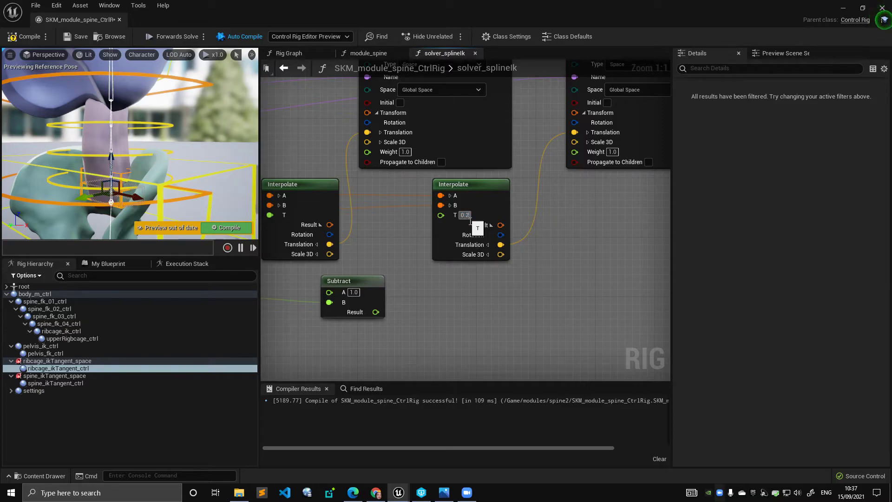
scroll(470, 222, "up", 1)
scroll(470, 222, "up", 2)
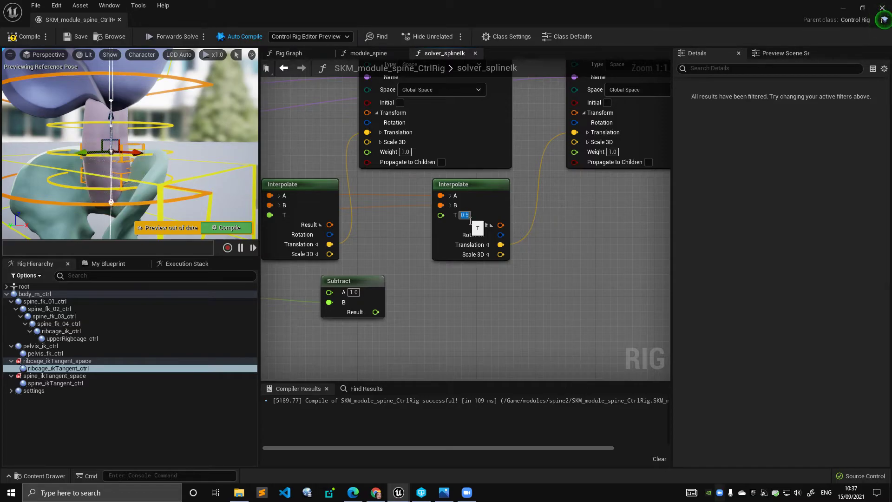
key("Return")
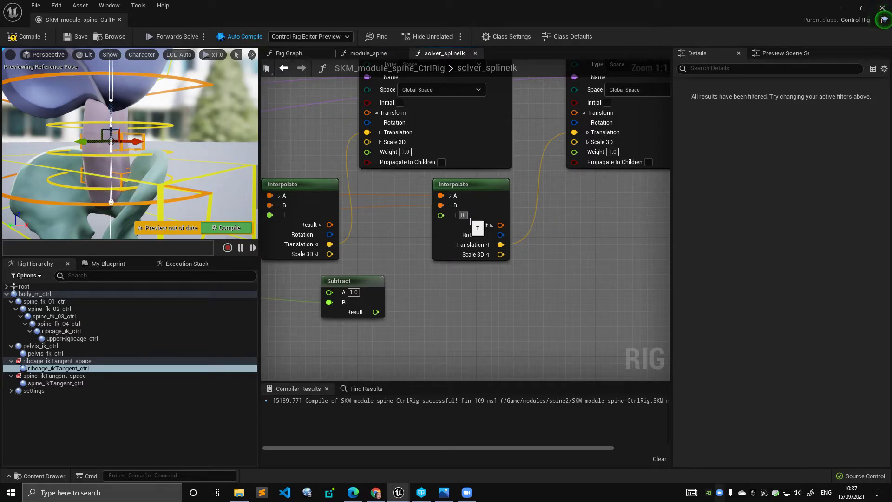
type("0.9")
key("Return")
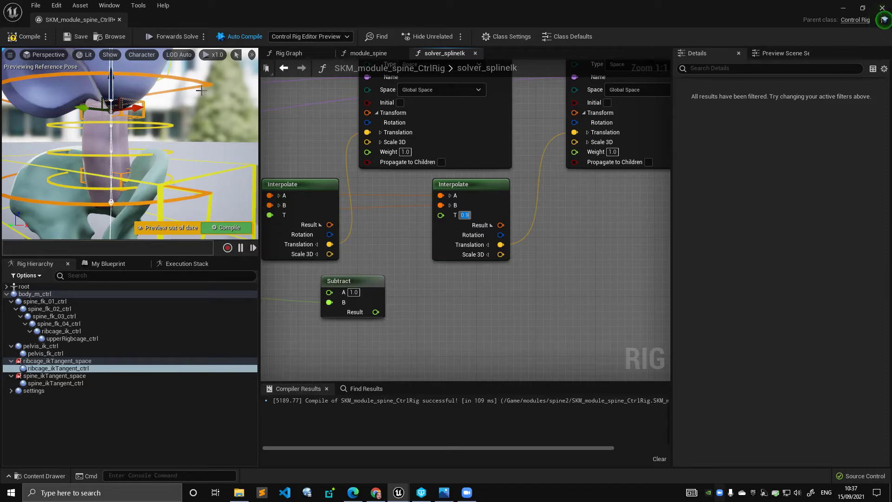
left_click_drag(375, 312, 442, 216)
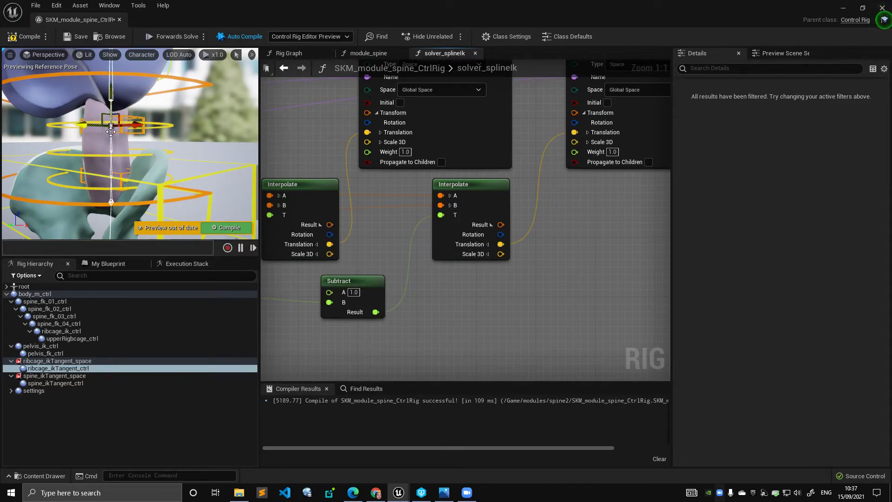
Inspect the placement of ribcage_ikTangent_ctrl along the spine from several angles, and select ribcage_ik_ctrl.
right_click_drag(158, 124, 144, 156)
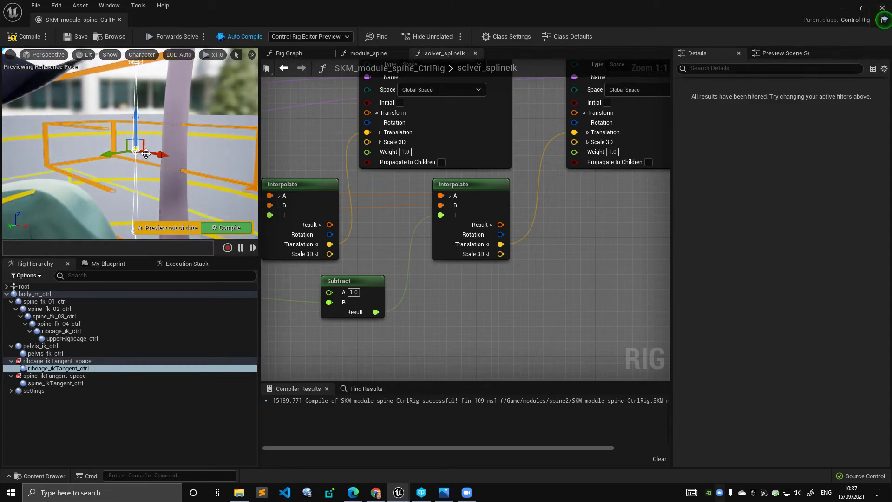
key("f")
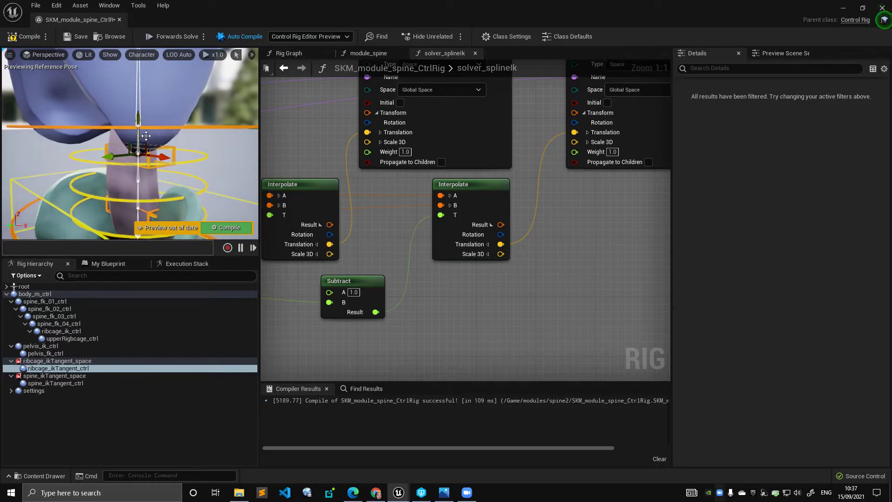
right_click_drag(146, 159, 175, 158)
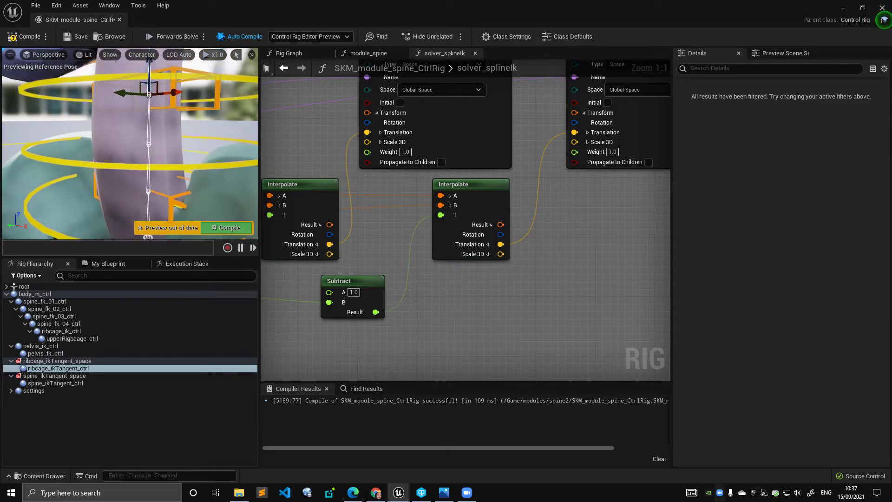
key("f")
left_click(226, 96)
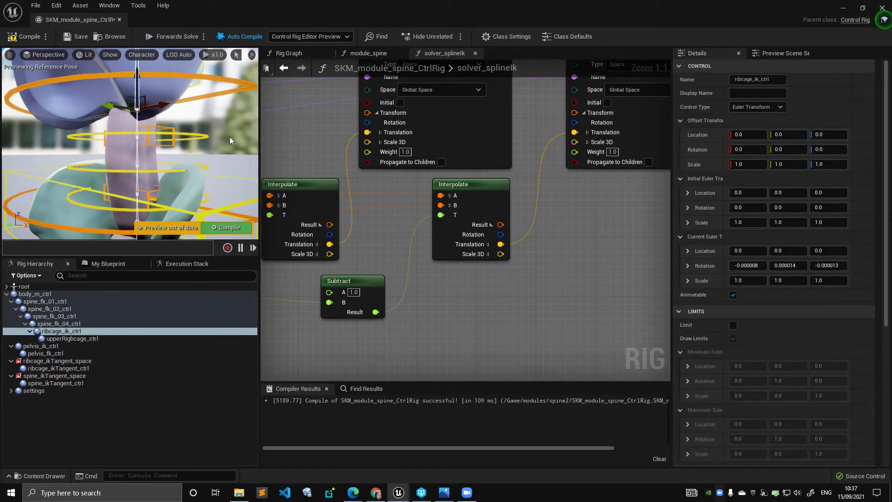
Clear the node selection in the solver_splineIk graph and compile the spine Control Rig.
scroll(573, 221, "down", 4)
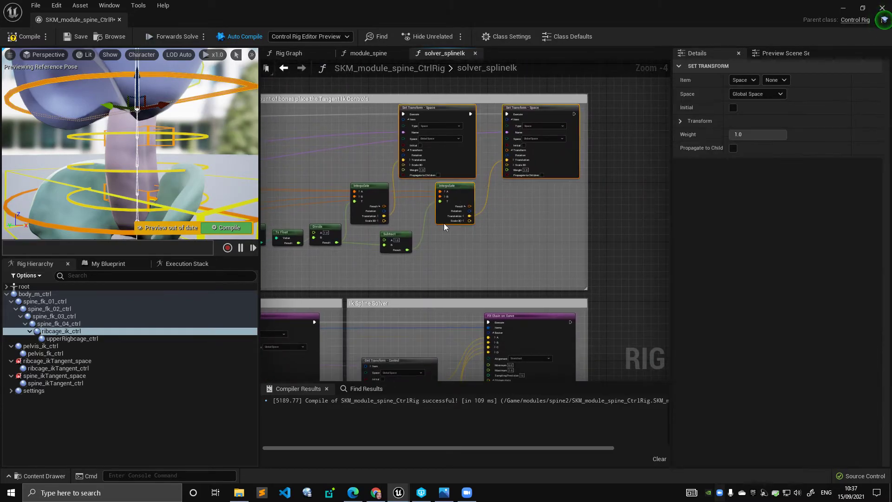
left_click(507, 251)
scroll(528, 220, "down", 4)
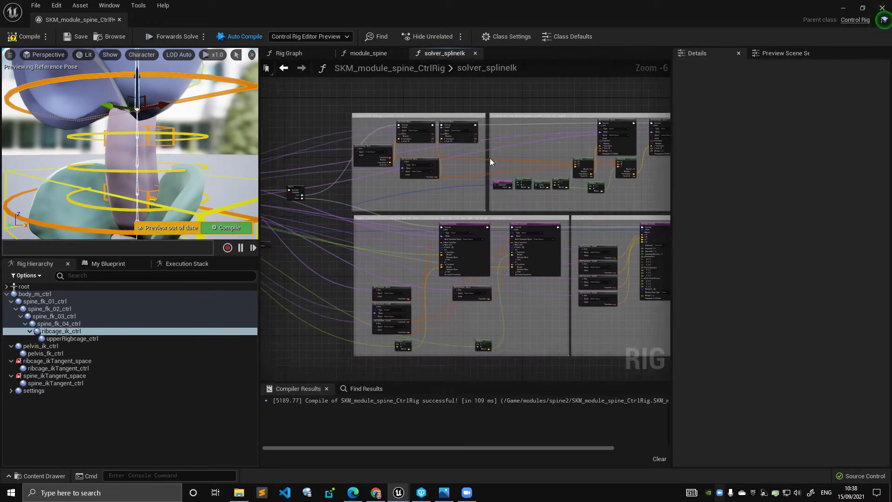
right_click_drag(470, 147, 477, 133)
left_click(29, 36)
Examine the Branch node and the Transform Constraint section where the start and end controls drive the tangent controls by weight.
right_click_drag(403, 169, 454, 243)
scroll(385, 188, "up", 4)
left_click_drag(419, 229, 344, 149)
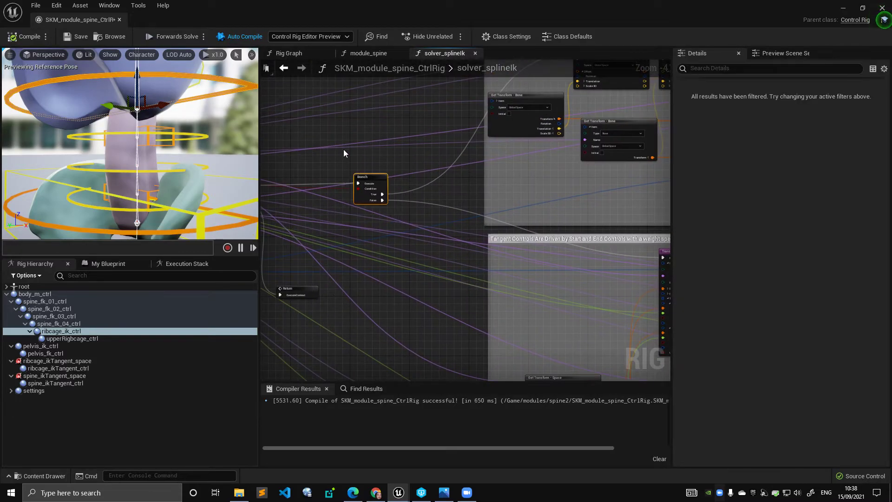
right_click_drag(524, 286, 427, 187)
right_click_drag(504, 222, 358, 249)
scroll(402, 168, "down", 1)
scroll(419, 158, "up", 1)
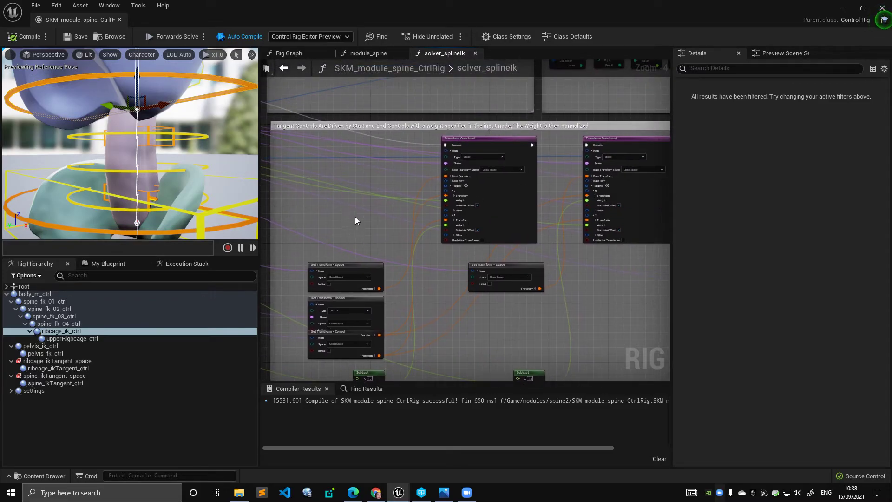
right_click_drag(372, 147, 395, 212)
scroll(374, 226, "up", 1)
scroll(377, 225, "down", 1)
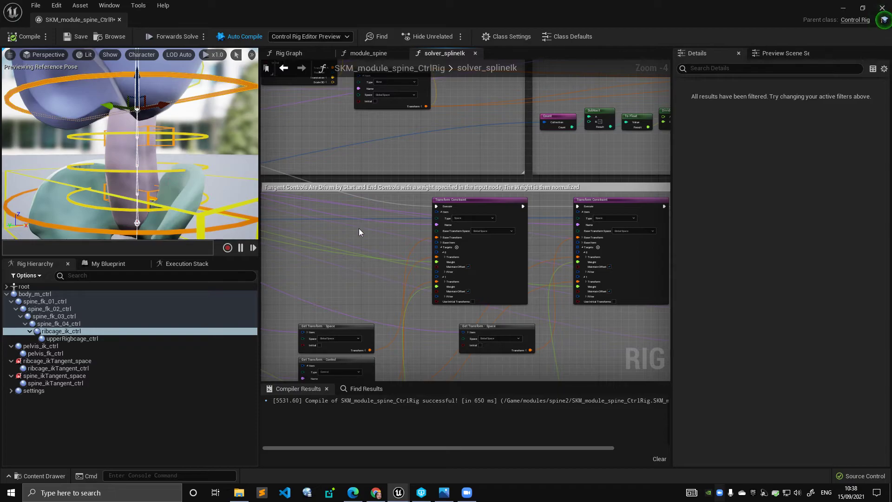
scroll(395, 181, "down", 2)
scroll(420, 192, "up", 1)
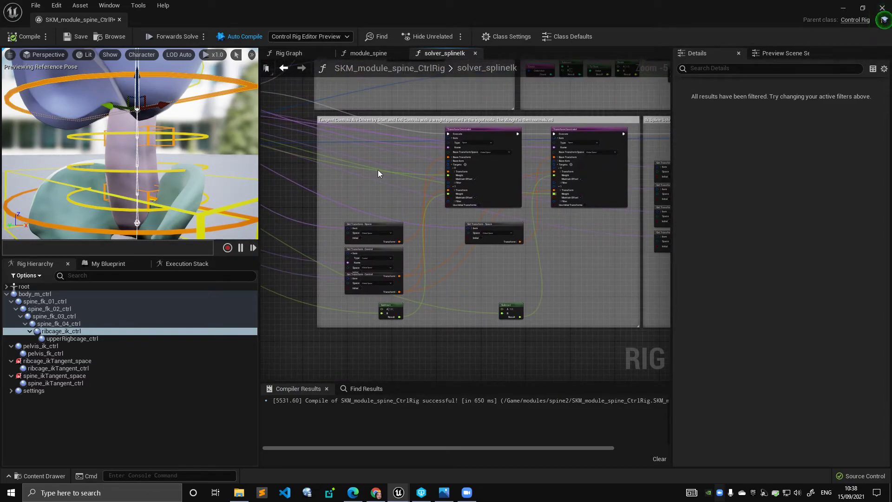
Move the three stacked Get Transform nodes up beside the first Transform Constraint, and separate the Get Transform - Space node from the other two.
scroll(378, 172, "up", 1)
left_click_drag(396, 228, 403, 304)
left_click_drag(394, 242, 403, 166)
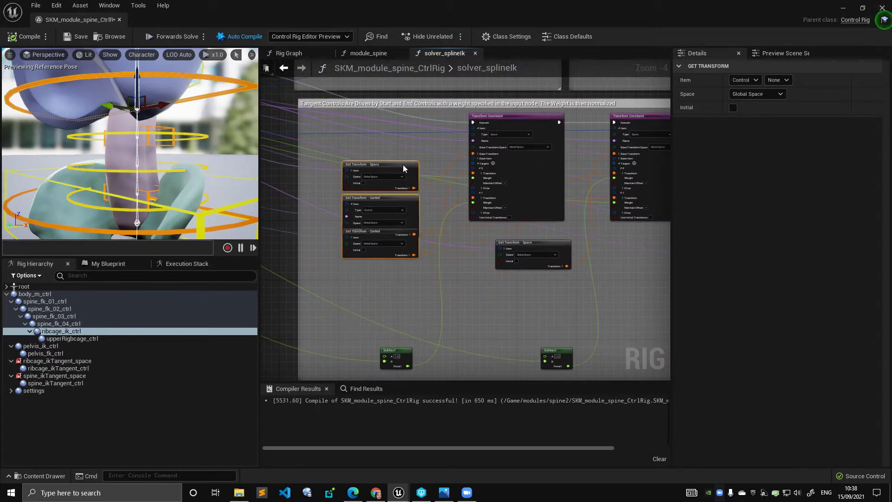
scroll(404, 180, "up", 2)
left_click(399, 180)
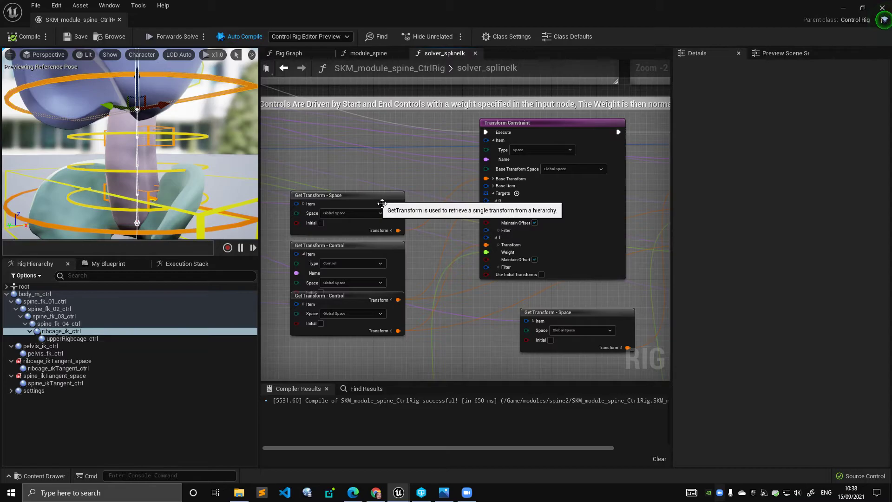
left_click(381, 203)
mouse_move(389, 194)
left_mouse_down()
mouse_move(377, 178)
mouse_move(395, 183)
left_mouse_up()
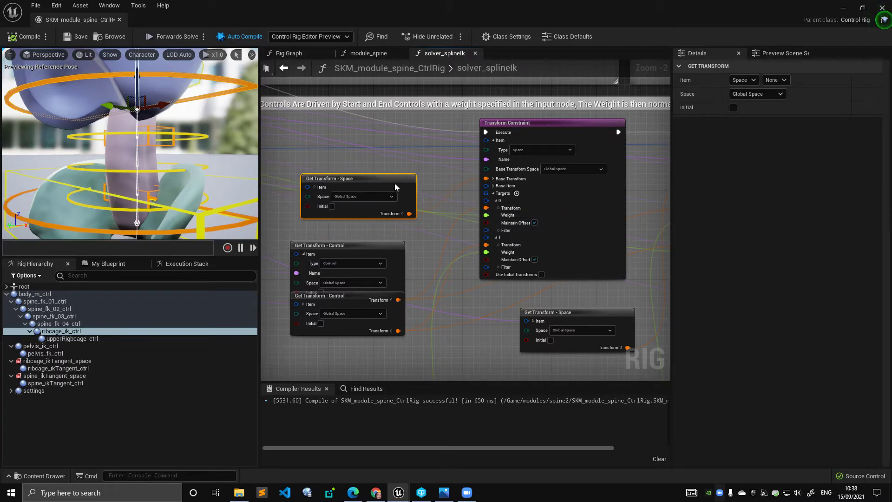
left_click(242, 219)
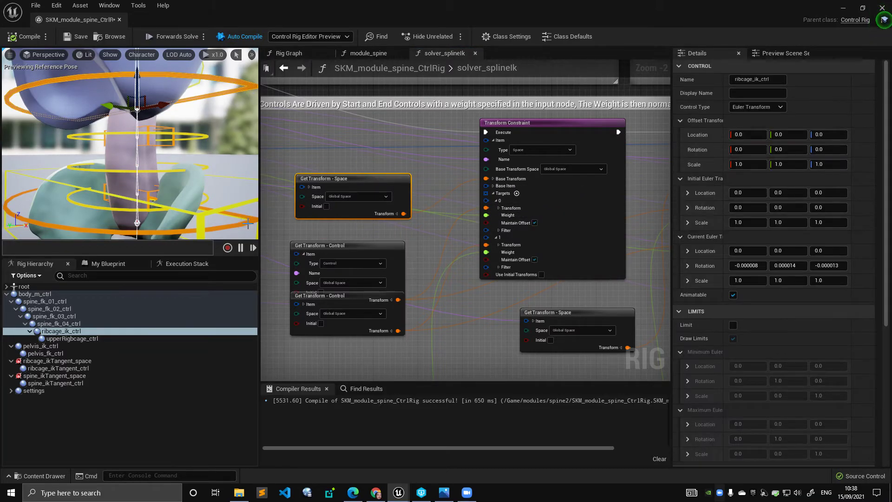
Select ribcage_ikTangent_ctrl and line up the two Get Transform - Control nodes below the Get Transform - Space node.
left_click(197, 168, "ctrl")
left_click(182, 136)
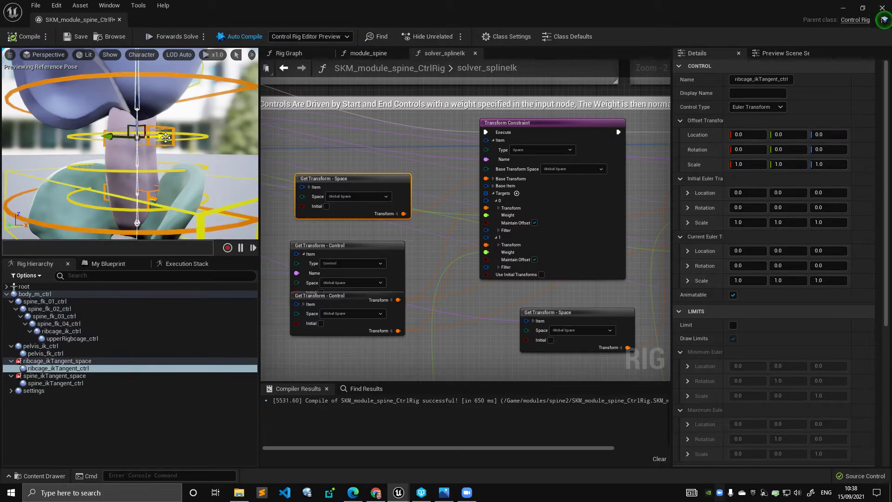
left_click_drag(383, 253, 387, 236)
left_click_drag(395, 303, 401, 308)
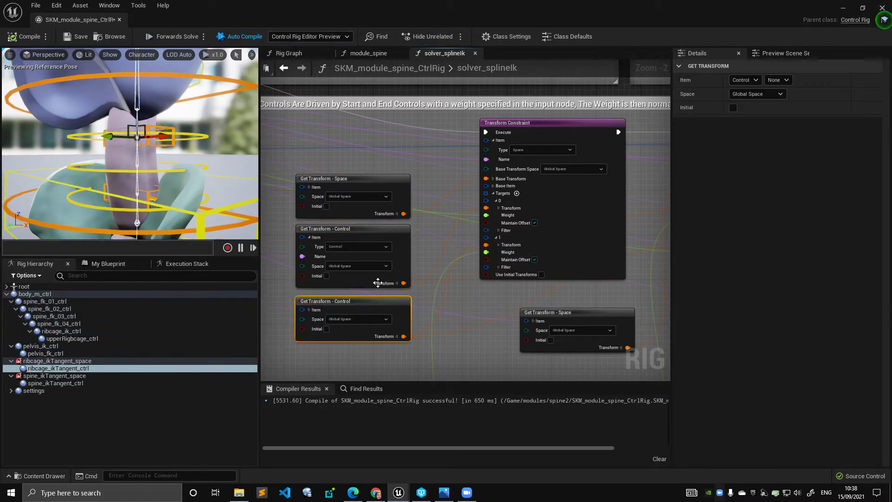
Examine the Interpolate, Divide and Subtract nodes that place the tangent controls through the two Set Transform - Space nodes.
scroll(364, 183, "down", 4)
scroll(454, 227, "up", 2)
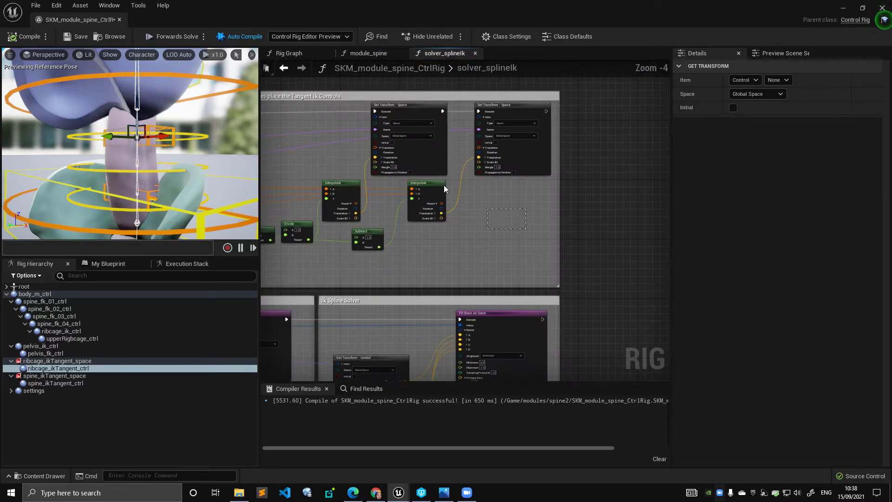
left_click_drag(467, 197, 362, 139)
left_click_drag(507, 241, 343, 120)
right_click_drag(496, 225, 541, 207)
left_click(559, 231)
left_click_drag(559, 231, 299, 130)
left_click(328, 146)
right_click_drag(365, 168, 463, 168)
scroll(464, 168, "down", 1)
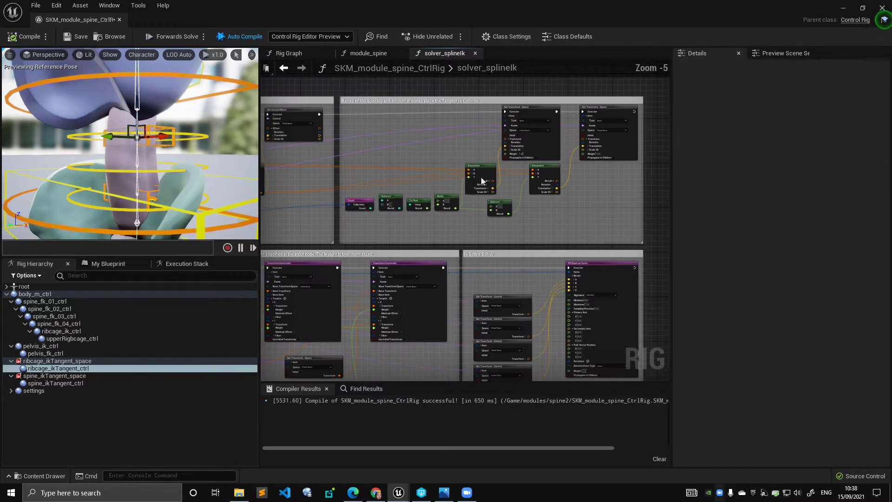
Move the first constraint's Subtract node up beneath the lower Get Transform - Control node.
right_click_drag(283, 270, 475, 101)
scroll(452, 149, "up", 1)
right_click_drag(452, 149, 458, 144)
left_click_drag(410, 309, 394, 239)
Trace the Subtract node's input back through the graph toward the Entry node and return to the first Transform Constraint.
right_click_drag(407, 224, 495, 249)
scroll(495, 249, "down", 4)
scroll(301, 197, "up", 3)
right_click_drag(301, 197, 396, 231)
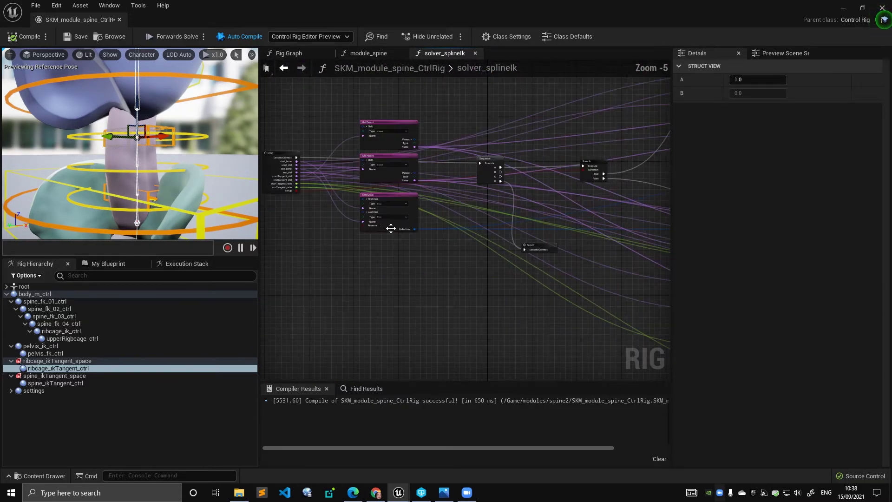
scroll(324, 212, "down", 6)
scroll(490, 259, "up", 6)
right_click_drag(489, 259, 541, 306)
scroll(412, 252, "up", 1)
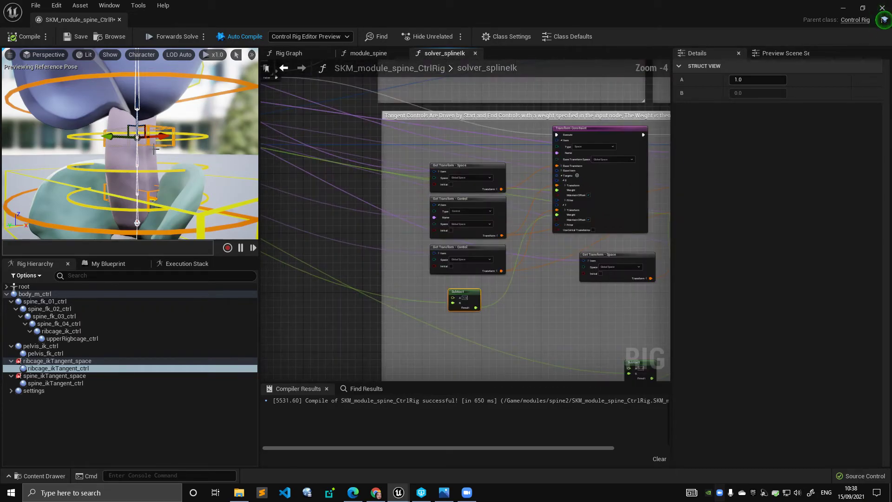
Try moving ribcage_ikTangent_ctrl in the viewport, undo the moves and recompile the rig.
mouse_move(145, 110)
left_mouse_down()
mouse_move(146, 150)
mouse_move(146, 89)
mouse_move(147, 117)
mouse_move(149, 109)
left_mouse_up()
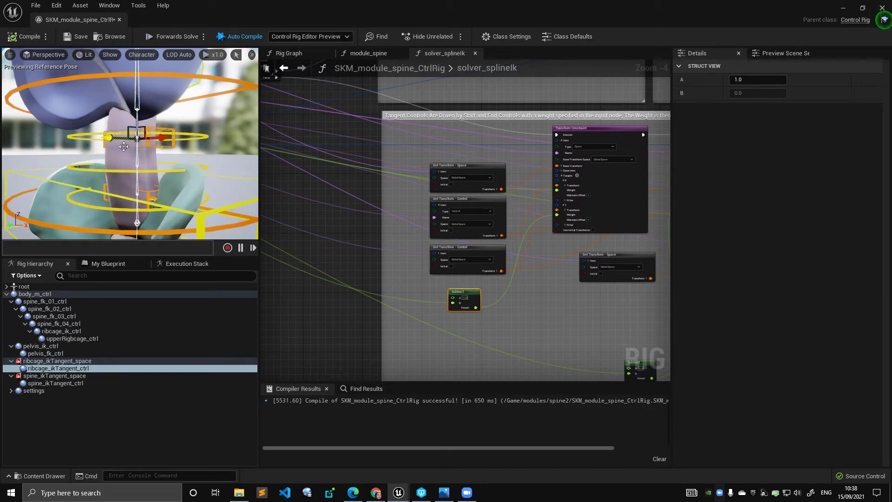
left_click_drag(119, 141, 159, 144)
key("ctrl+z")
key("ctrl+z")
left_click(24, 38)
Move the Get Transform - Space node up beside the first Transform Constraint, apart from the two Get Transform - Control nodes.
right_click_drag(463, 270, 344, 339)
scroll(426, 232, "up", 2)
left_click(563, 117)
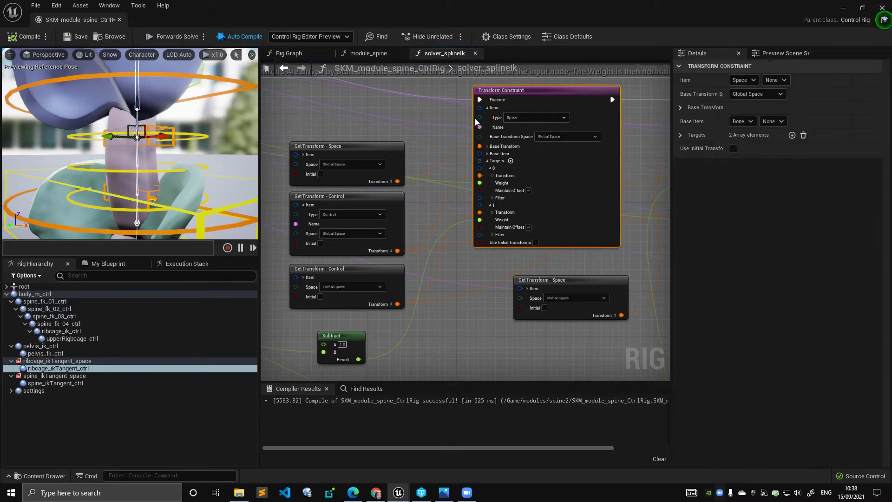
left_click_drag(356, 163, 356, 135)
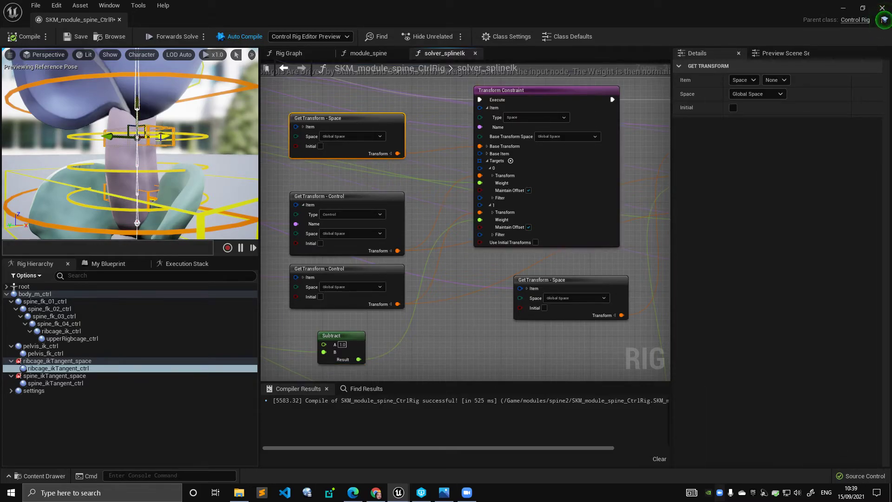
Match the Get Transform - Control nodes to ribcage_ik_ctrl and pelvis_ik_ctrl by selecting them, and nudge the Subtract node beneath them.
left_click(385, 207)
left_click(346, 271)
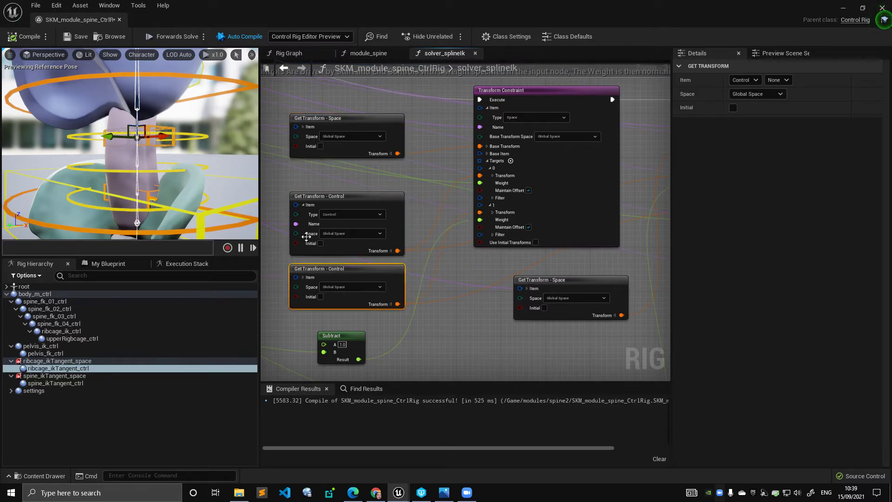
left_click(225, 89)
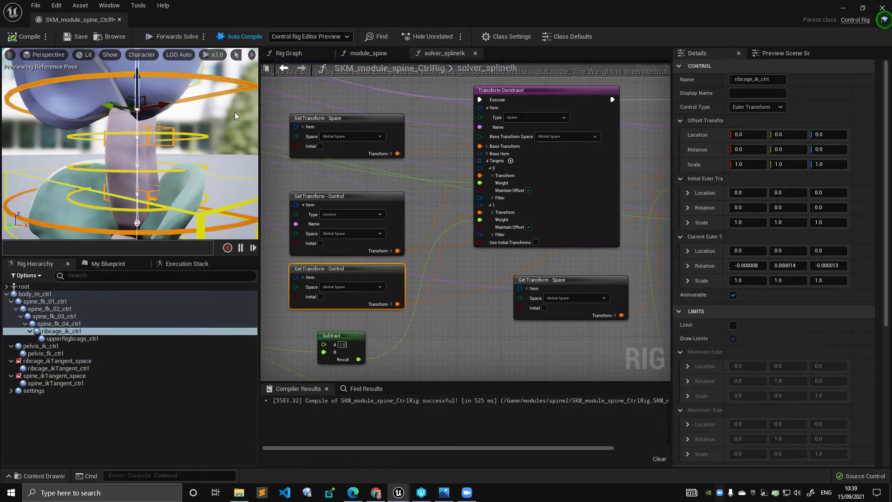
left_click(253, 224)
left_click_drag(351, 344, 365, 337)
right_click_drag(421, 335, 456, 329)
scroll(447, 321, "down", 1)
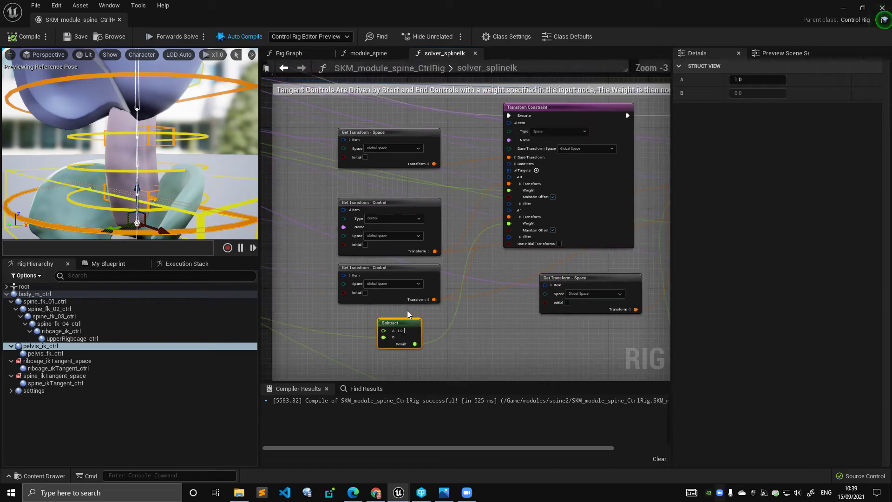
Examine the Divide node that feeds the Interpolate nodes in the tangent placement section.
right_click_drag(405, 310, 274, 376)
scroll(395, 299, "down", 2)
right_click_drag(515, 162, 363, 272)
scroll(362, 271, "up", 2)
left_click(381, 224)
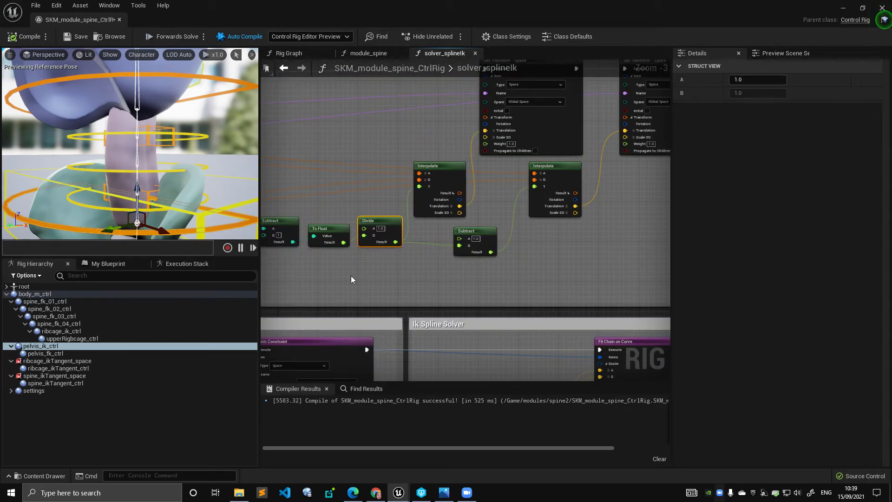
scroll(376, 279, "down", 3)
scroll(441, 263, "up", 5)
Trace startTangent_ratio and endTangent_ratio from the Entry node to the Subtract nodes and Transform Constraint weights.
left_click(395, 257)
right_click_drag(397, 272, 521, 268)
scroll(529, 288, "down", 3)
scroll(431, 268, "up", 4)
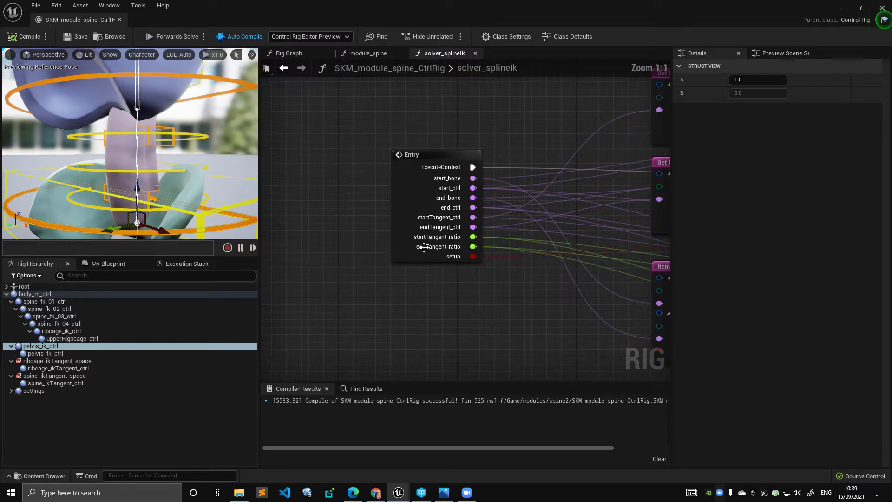
scroll(568, 284, "down", 4)
right_click_drag(568, 284, 306, 216)
right_click_drag(610, 322, 433, 230)
right_click_drag(655, 319, 438, 252)
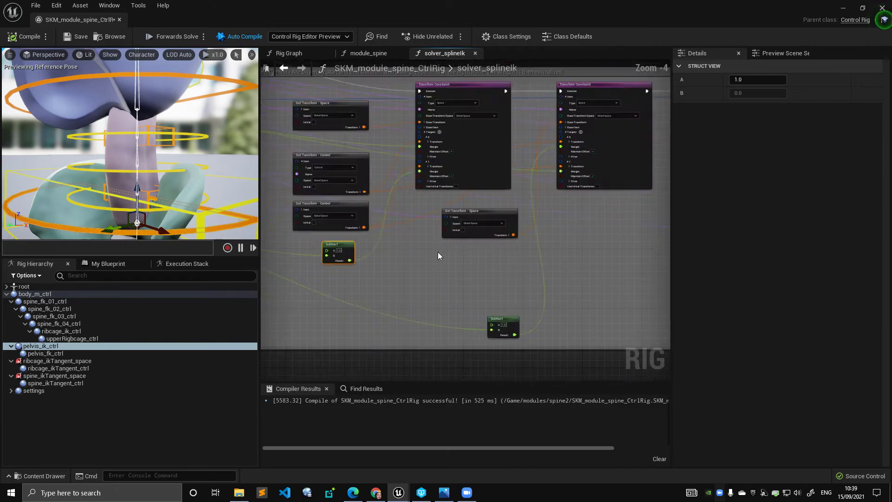
scroll(438, 252, "up", 1)
Select ribcage_ikTangent_ctrl and move the second constraint's Subtract node up beneath its Get Transform - Space node.
left_click(160, 151)
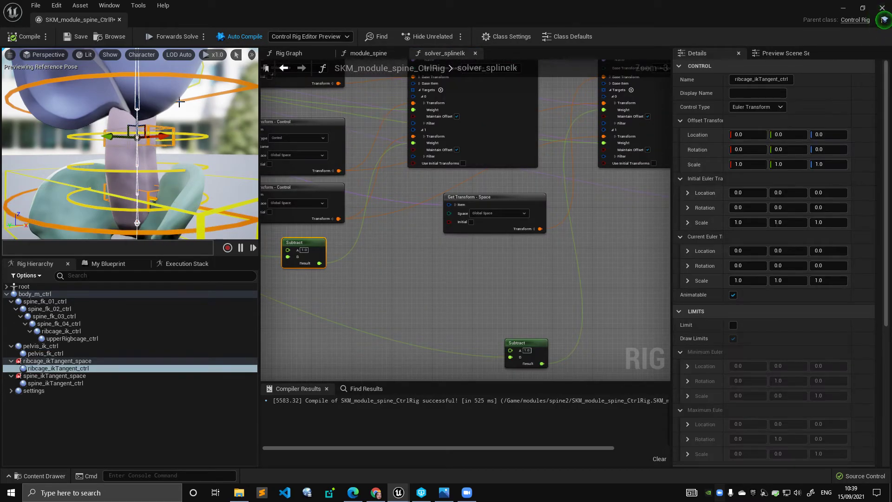
left_click(438, 244)
scroll(439, 244, "down", 2)
right_click_drag(439, 243, 341, 237)
scroll(390, 238, "up", 1)
right_click_drag(500, 223, 512, 271)
scroll(424, 212, "up", 2)
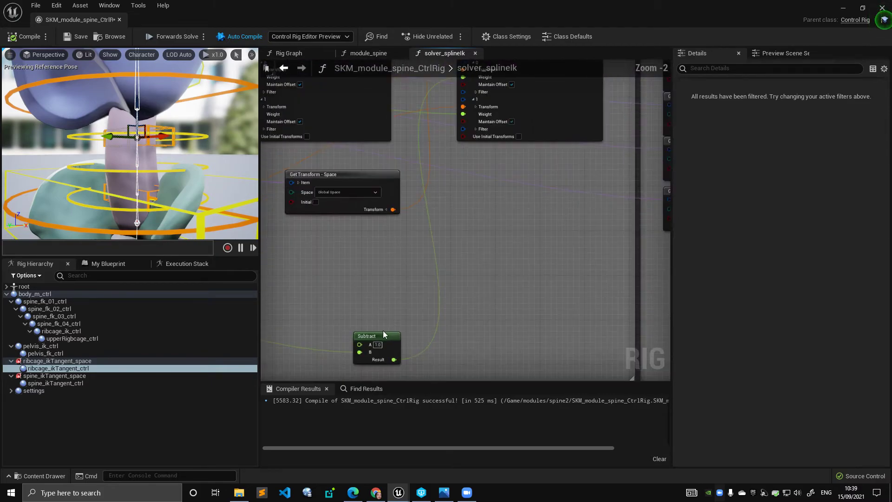
left_click_drag(385, 335, 385, 247)
right_click_drag(392, 248, 475, 300)
mouse_move(475, 300)
left_mouse_down()
mouse_move(450, 291)
mouse_move(473, 297)
left_mouse_up()
Reposition the second constraint's Get Transform - Space node above its Subtract node, and select ribcage_ikTangent_space in the hierarchy.
right_click_drag(567, 154, 506, 205)
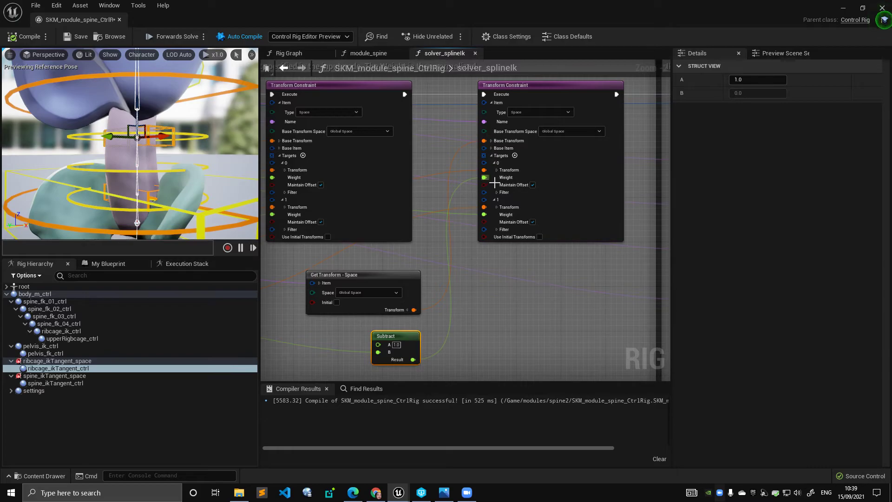
left_click_drag(415, 276, 409, 276)
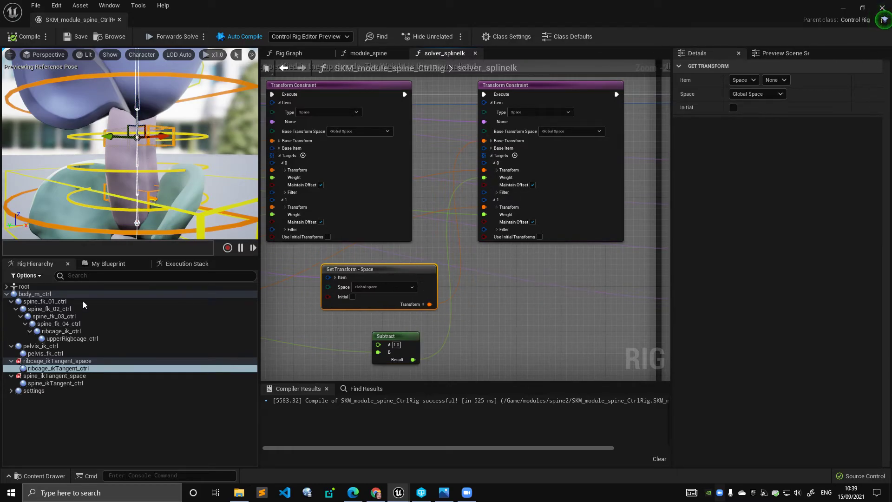
left_click(72, 361)
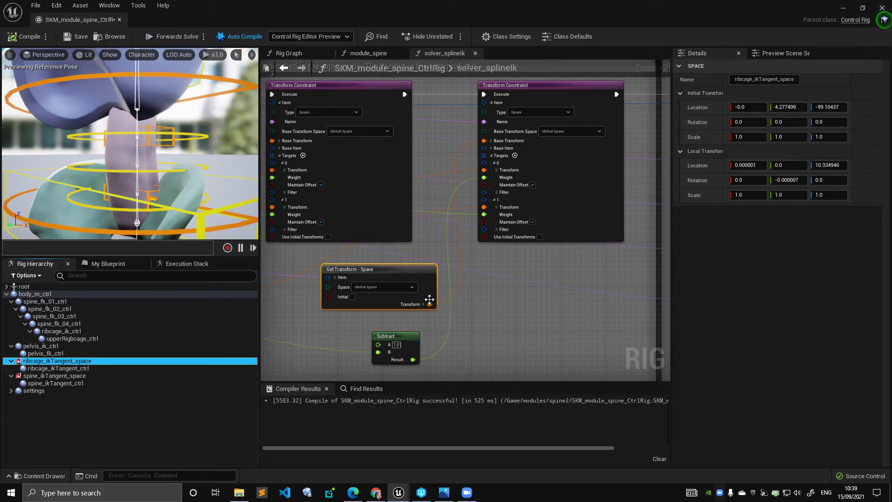
Review the input nodes of the first Transform Constraint and select pelvis_ik_ctrl in the viewport.
scroll(541, 241, "down", 3)
right_click_drag(296, 235, 443, 217)
scroll(443, 217, "up", 1)
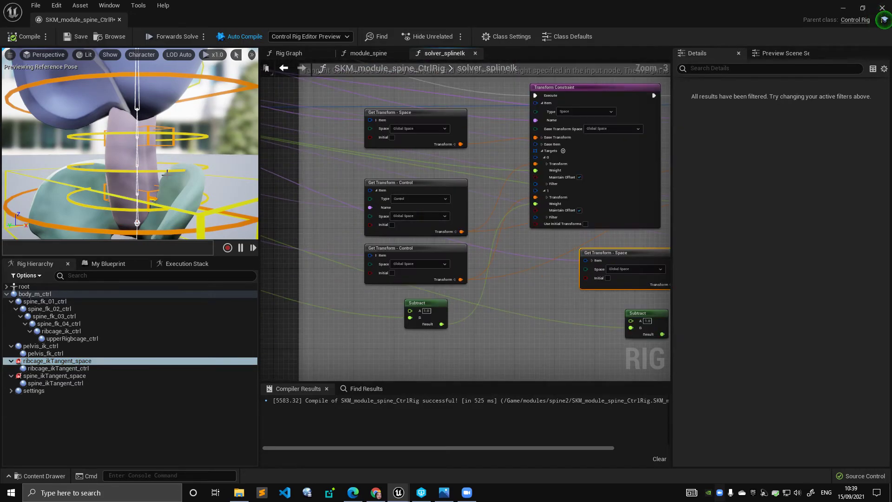
left_click(245, 221)
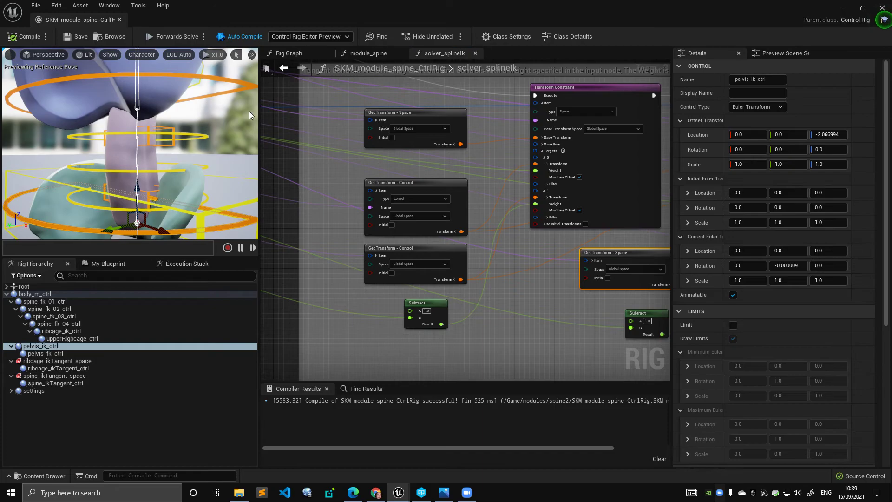
Shift the two Get Transform - Control nodes over to the second Transform Constraint and back beside the first.
left_click(436, 187)
left_click(441, 252, "shift")
left_click_drag(452, 196, 641, 192)
right_click_drag(641, 192, 407, 180)
left_click_drag(426, 171, 445, 91)
mouse_move(436, 239)
left_mouse_down()
mouse_move(417, 155)
mouse_move(440, 238)
left_mouse_up()
left_click_drag(450, 162, 301, 228)
right_click_drag(437, 283, 517, 266)
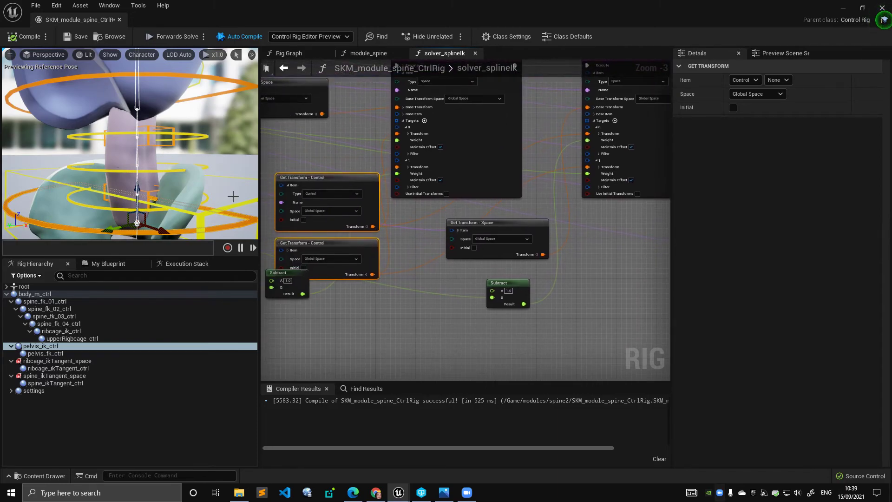
Check the startTangent_ratio and endTangent_ratio inputs on the Entry node.
scroll(438, 225, "down", 3)
scroll(452, 255, "up", 5)
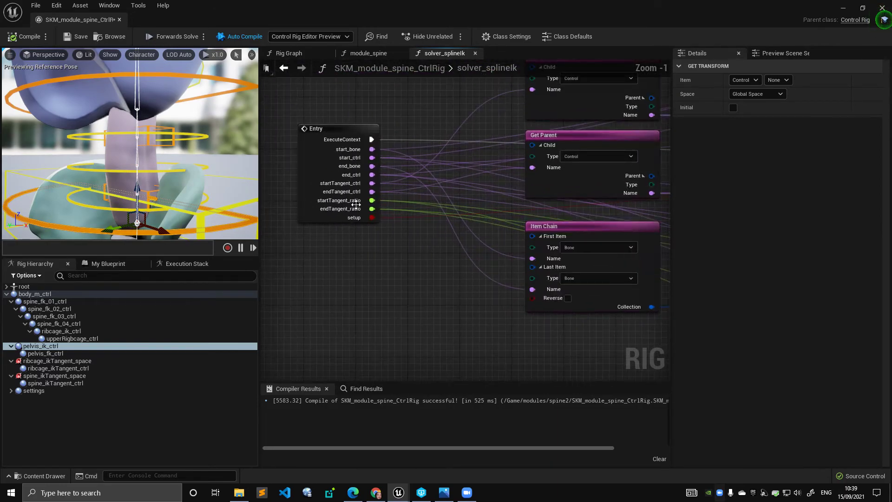
scroll(356, 204, "down", 5)
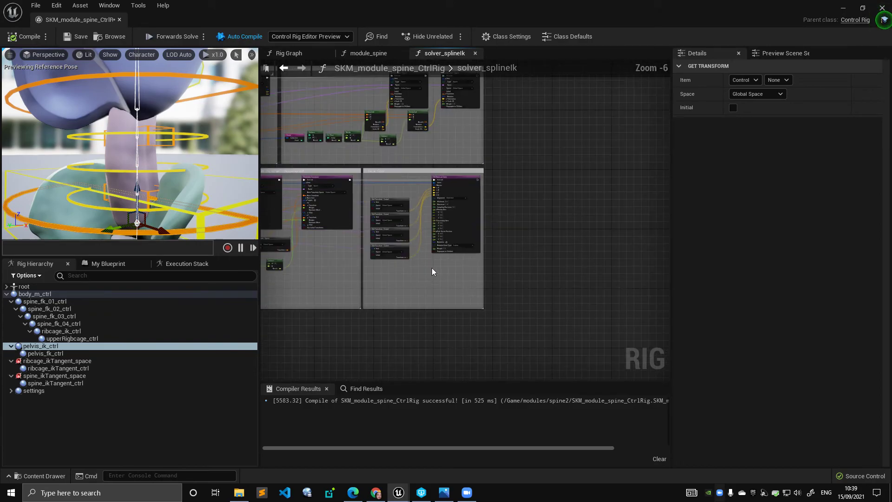
Examine the four Get Transform - Control nodes feeding Fit Chain on Curve in the Ik Spline Solver section, and select ribcage_ik_ctrl.
scroll(432, 268, "up", 3)
right_click_drag(326, 272, 395, 330)
left_click_drag(395, 331, 598, 115)
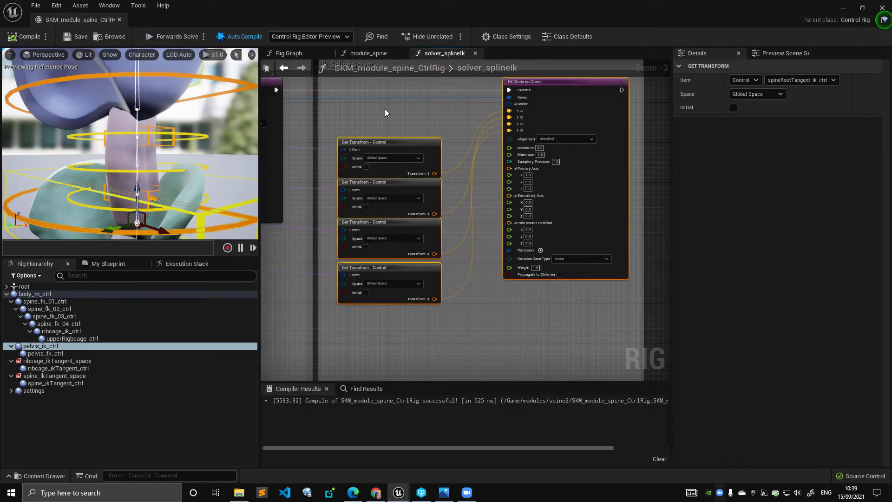
right_click_drag(388, 115, 381, 152)
left_click(416, 164)
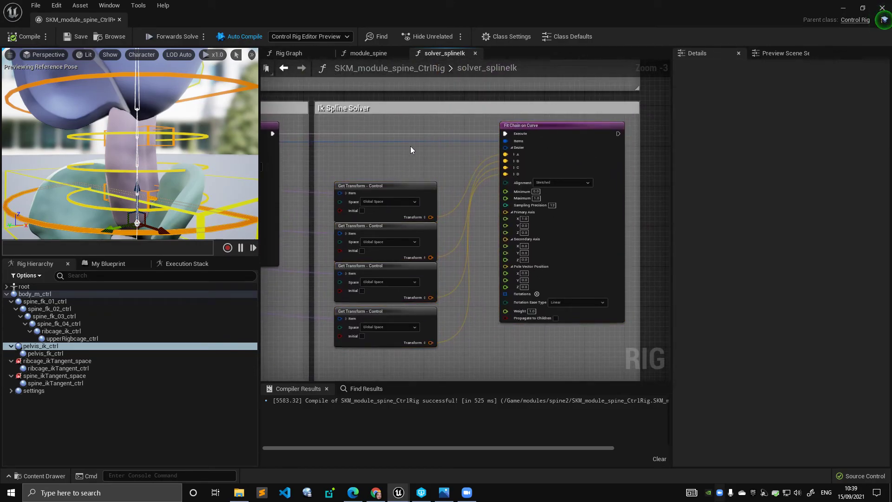
left_click_drag(410, 146, 583, 385)
left_click(397, 159)
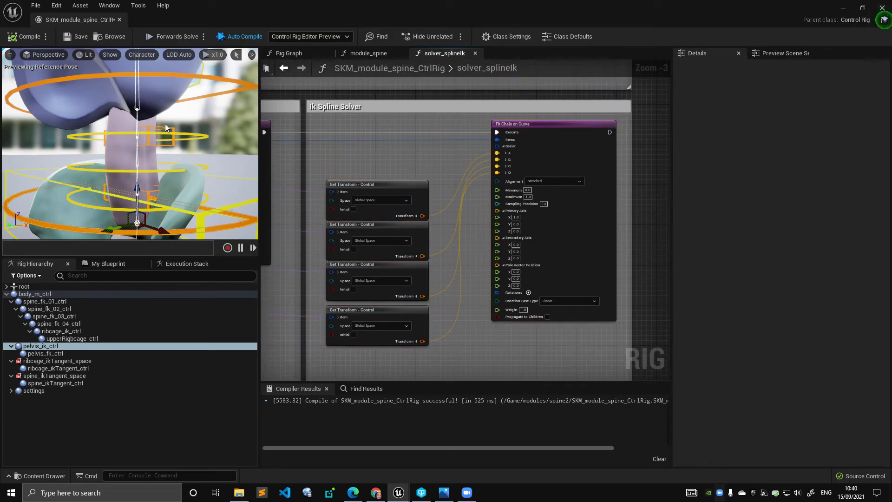
left_click(192, 97)
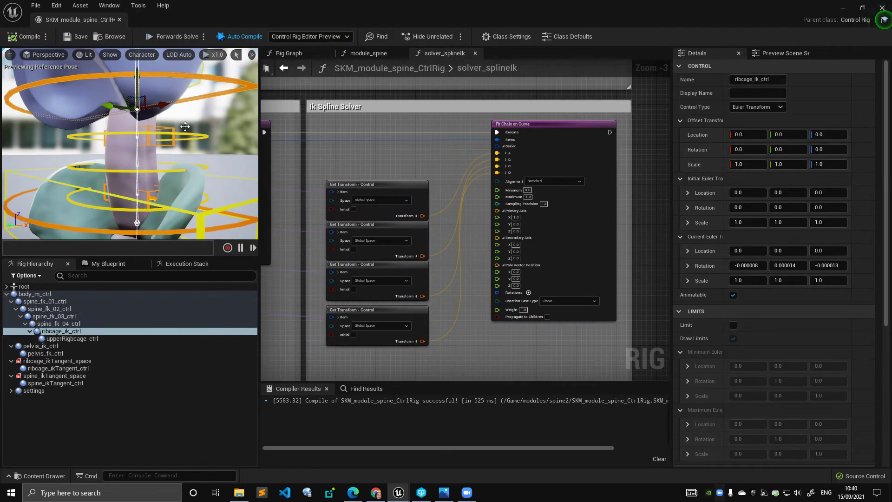
Trace the solver's inputs back to the two Get Parent nodes and the Item Chain node, and select those three nodes.
scroll(422, 173, "up", 2)
right_click_drag(358, 192, 493, 242)
scroll(493, 242, "down", 4)
right_click_drag(267, 185, 453, 193)
scroll(453, 191, "up", 1)
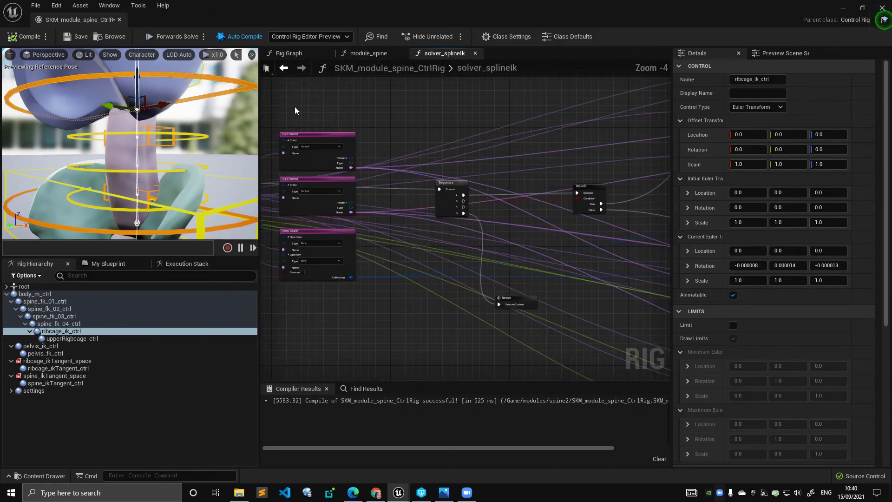
left_click_drag(295, 110, 337, 304)
Enable debug drawing in the debug settings of the Fit Chain on Curve node.
scroll(336, 304, "up", 1)
right_click_drag(472, 254, 36, 191)
scroll(450, 225, "up", 2)
right_click_drag(635, 228, 390, 195)
scroll(390, 195, "up", 1)
left_click_drag(171, 153, 195, 160, "alt")
middle_click_drag(195, 214, 186, 147, "alt")
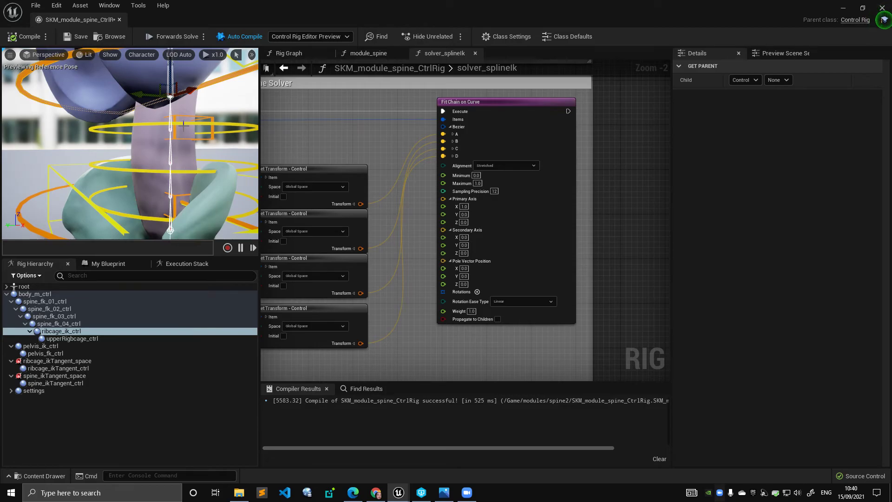
left_click(540, 148)
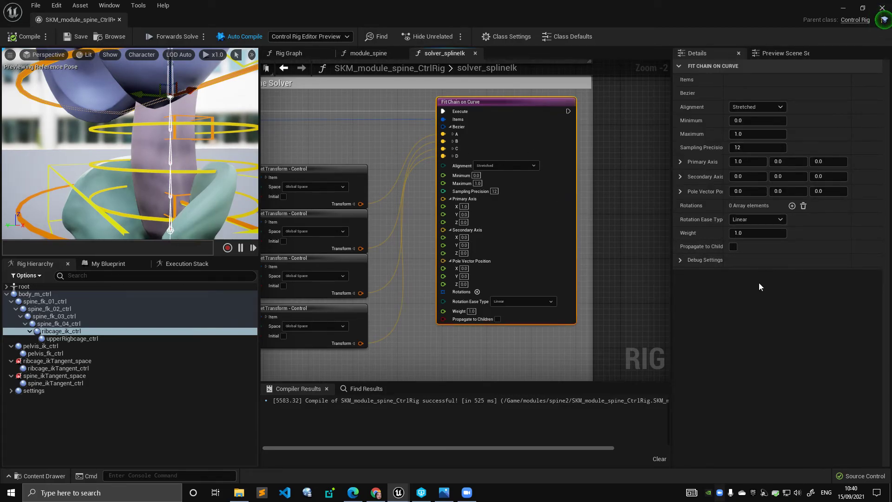
left_click(681, 260)
left_click(733, 275)
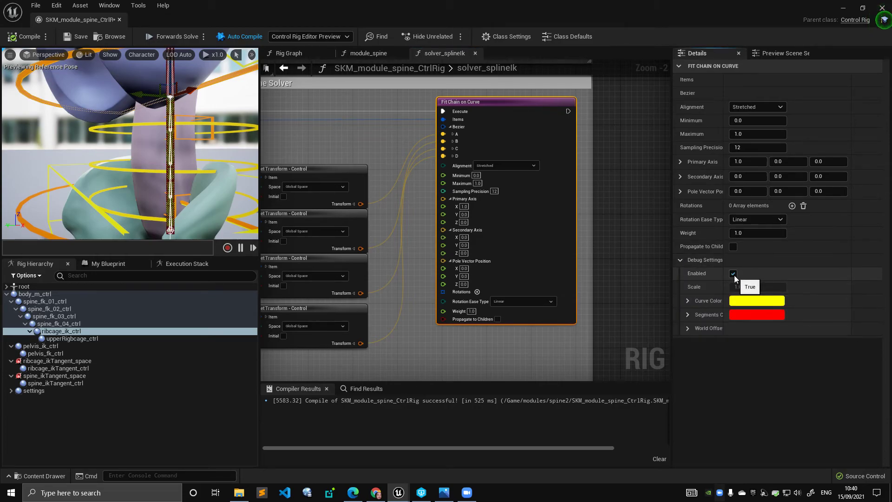
Inspect the debug curve along the spine in the viewport, and disable the Fit Chain on Curve debug drawing.
left_click_drag(214, 132, 207, 151, "alt")
right_click_drag(207, 151, 169, 140, "alt")
left_click_drag(170, 139, 163, 114, "alt")
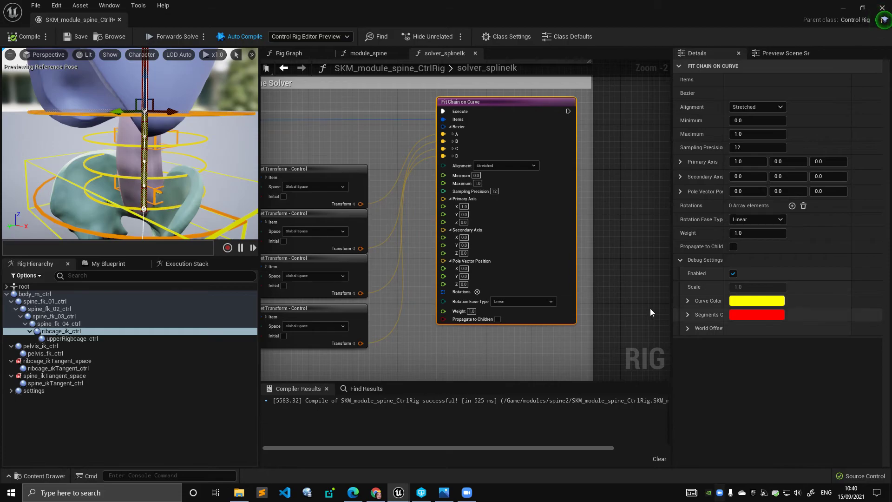
left_click(733, 273)
right_click_drag(194, 141, 147, 125, "alt")
left_click_drag(153, 202, 172, 122, "alt")
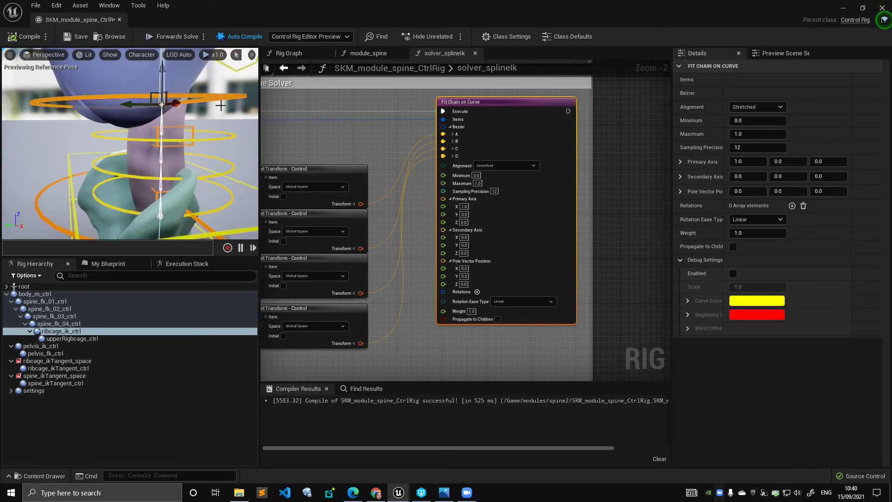
Pick the ribcage tangent, spine tangent and pelvis_ik_ctrl controls along the spine, and select the four matching Get Transform - Control nodes.
left_click(199, 124)
left_click(173, 195)
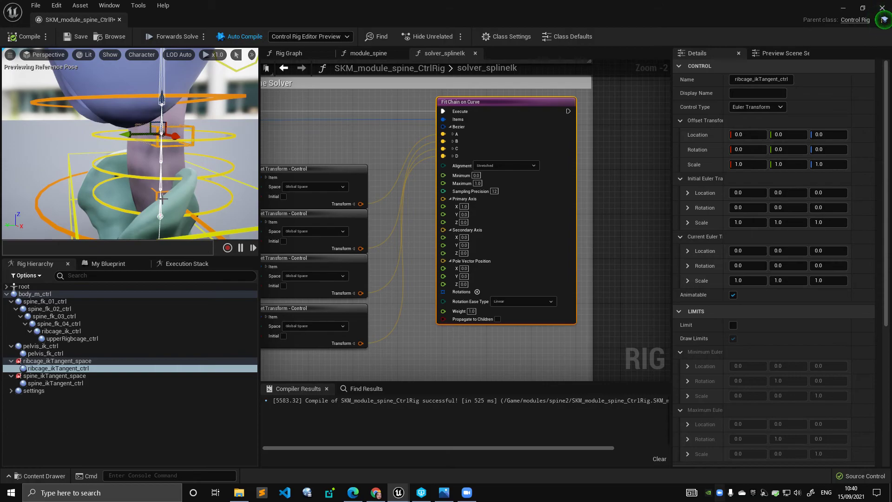
left_click(156, 189)
left_click(189, 210)
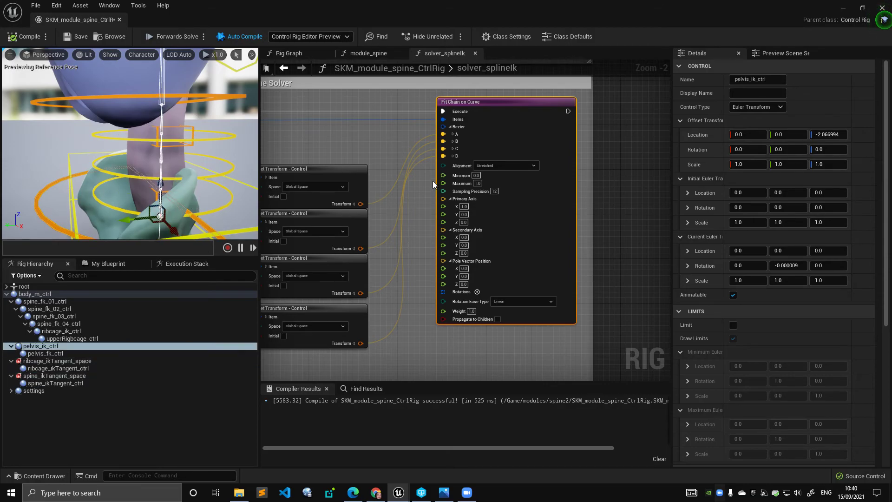
left_click_drag(315, 147, 364, 343)
right_click_drag(414, 234, 484, 159)
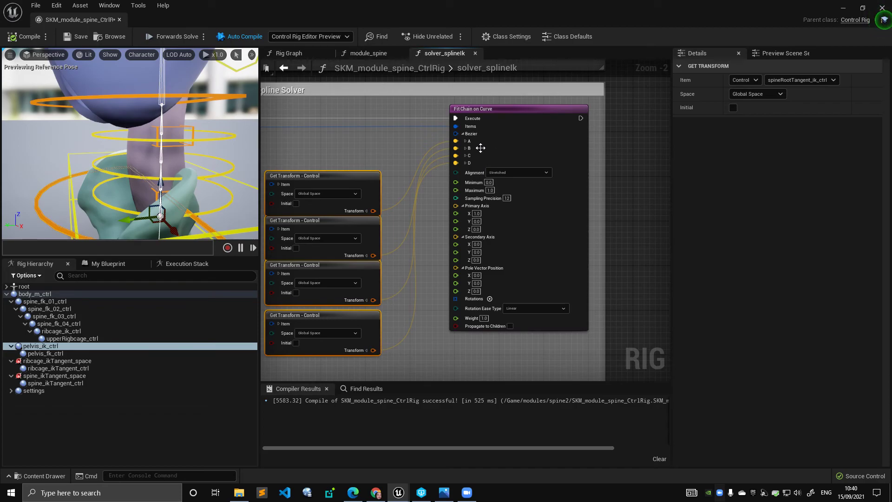
right_click_drag(484, 159, 548, 164)
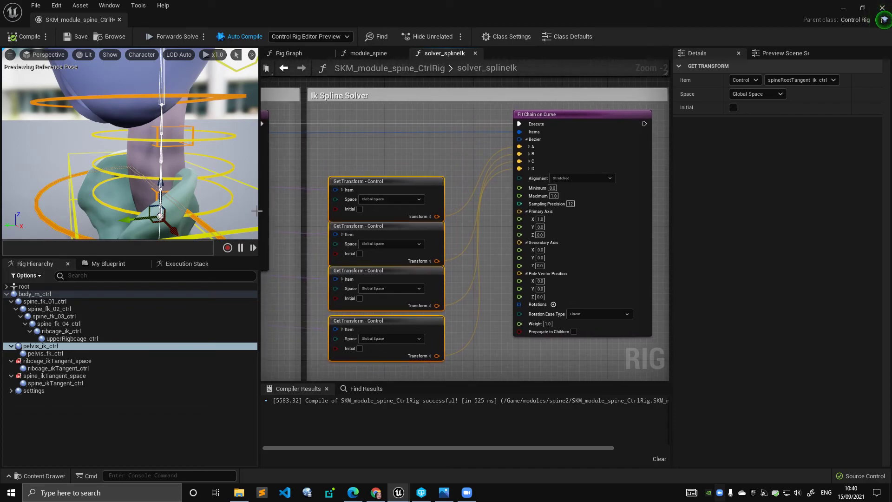
Enable debug drawing on the Fit Chain on Curve node, and test the curve by moving pelvis_ik_ctrl and ribcage_ikTangent_ctrl.
left_click(610, 138)
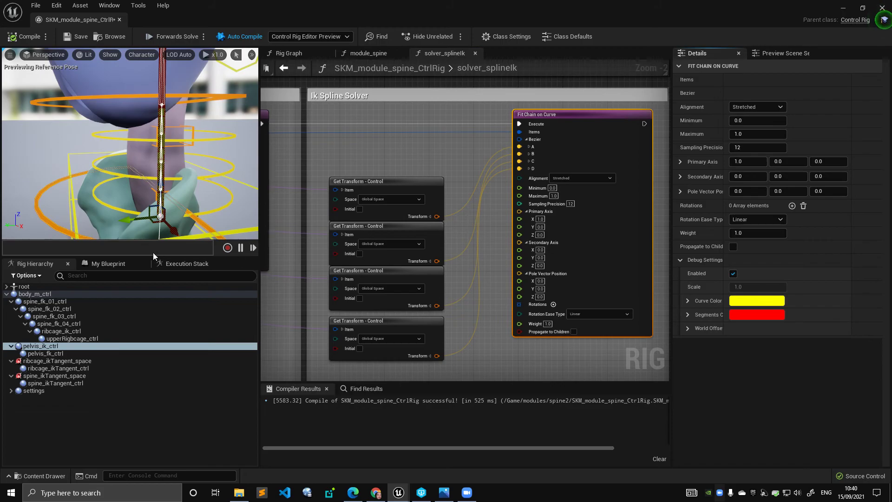
left_click(75, 240)
left_click_drag(134, 219, 124, 202)
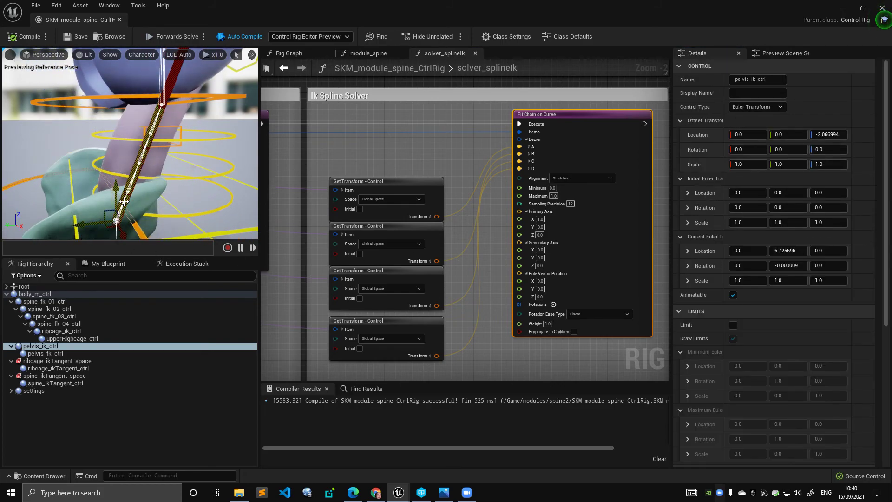
left_click(188, 140)
left_click_drag(132, 139, 44, 57)
Review the solver_splineIk graph from the Ik Spline Solver section back to its input nodes.
scroll(547, 248, "down", 3)
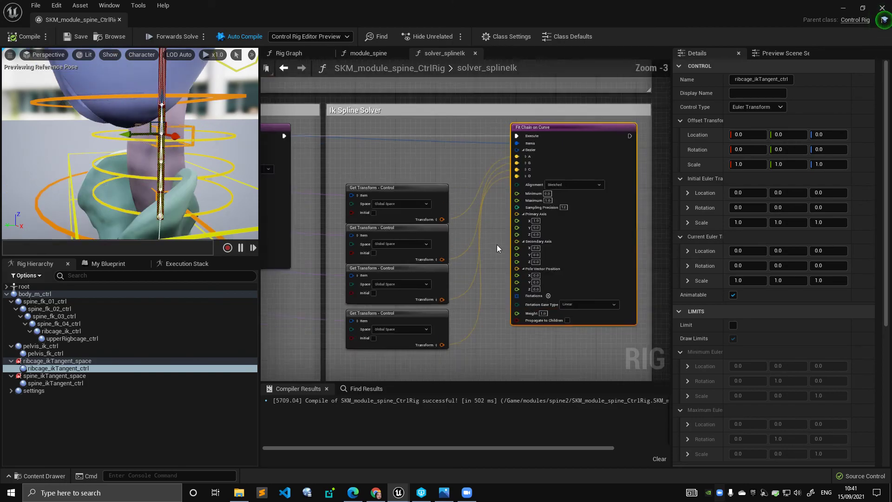
scroll(547, 248, "up", 3)
scroll(457, 189, "down", 4)
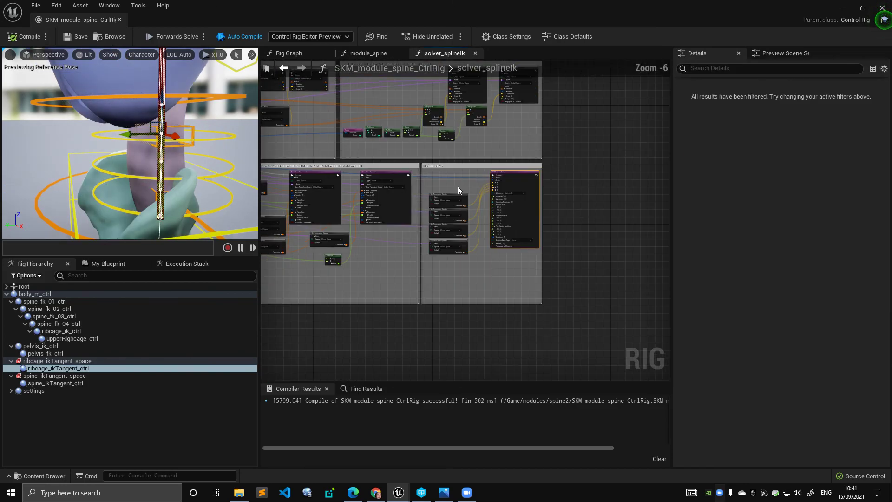
scroll(497, 184, "up", 4)
scroll(446, 181, "down", 4)
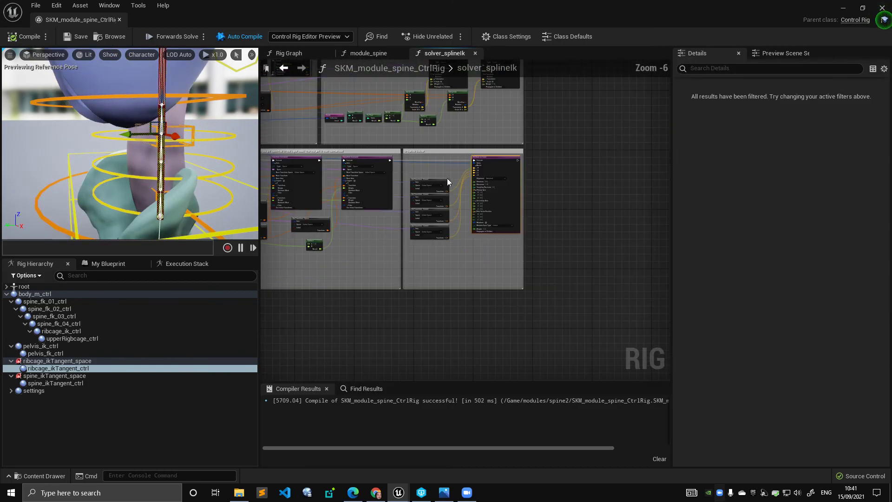
left_click_drag(469, 260, 418, 196)
scroll(339, 176, "down", 3)
right_click_drag(339, 176, 527, 216)
scroll(366, 146, "up", 2)
right_click_drag(366, 145, 437, 137)
left_click(415, 125)
Clear the ribcage_ikTangent_ctrl selection and highlight the node sections of solver_splineIk to review the complete solver network.
left_click_drag(171, 113, 32, 116, "alt")
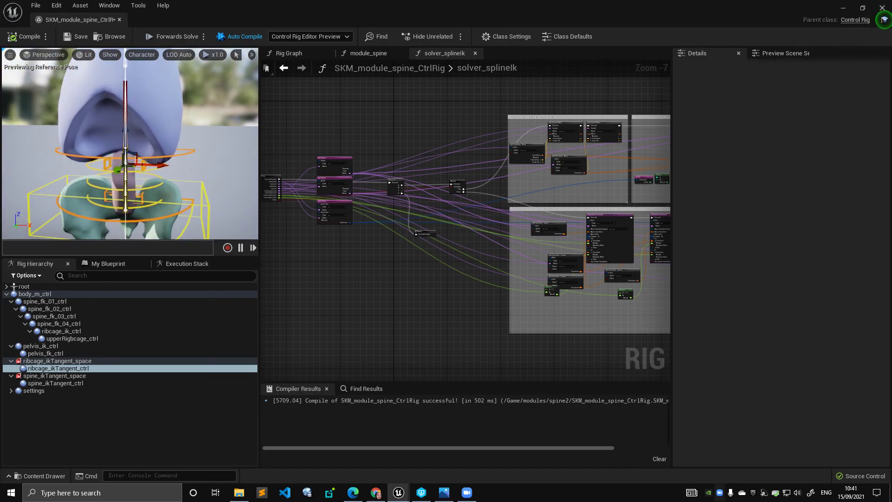
scroll(377, 134, "down", 4)
scroll(365, 138, "up", 1)
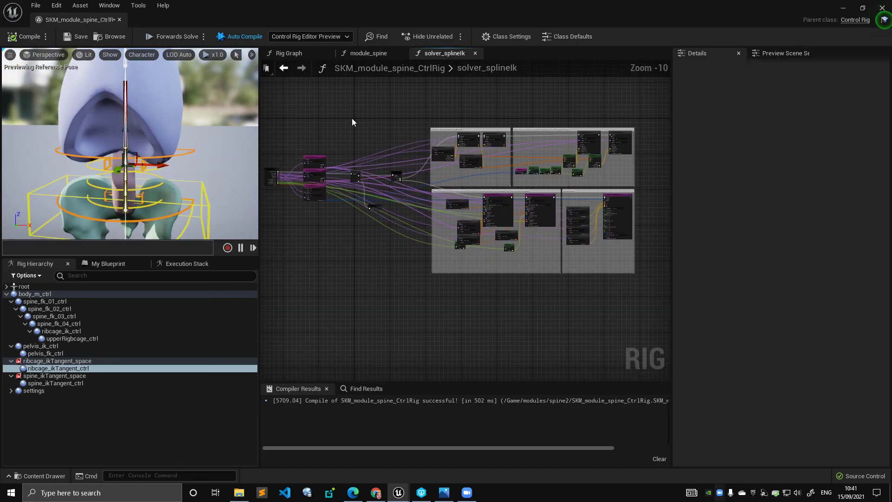
left_click(242, 146)
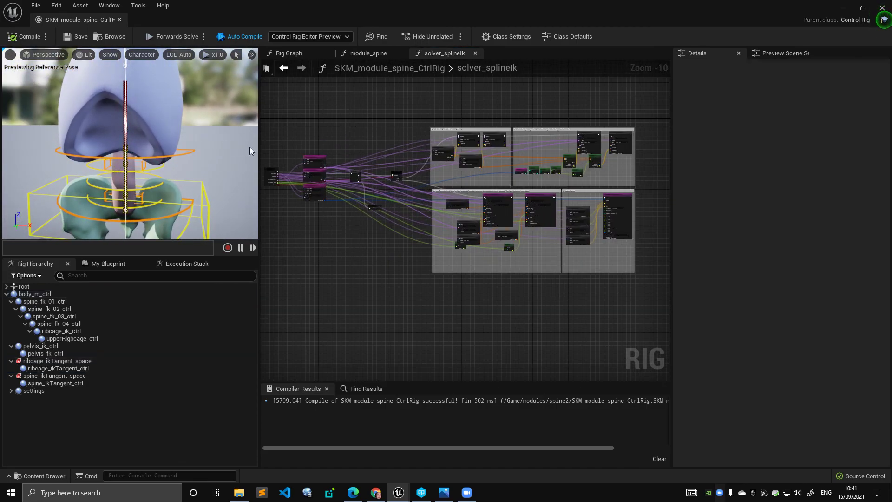
left_click_drag(303, 100, 603, 299)
left_click(373, 241)
right_click_drag(359, 222, 396, 232)
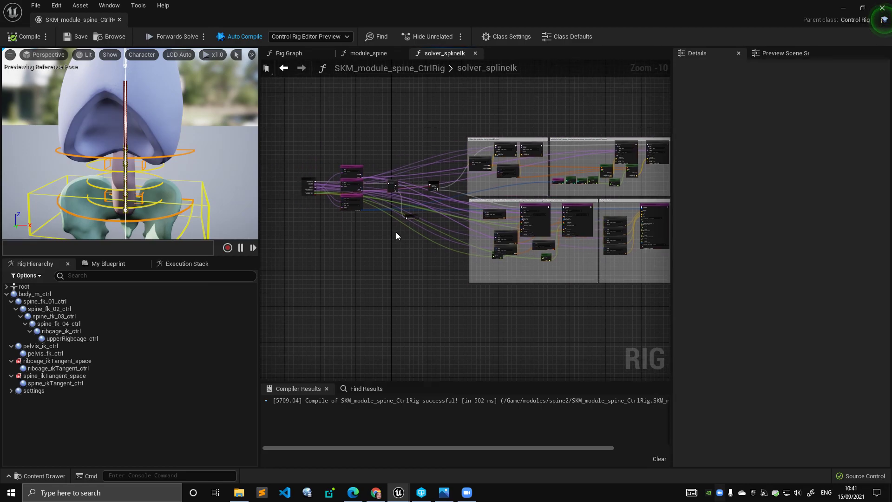
Return to the module_spine function graph and select its commented node sections for an overview.
left_click(368, 52)
scroll(344, 138, "down", 5)
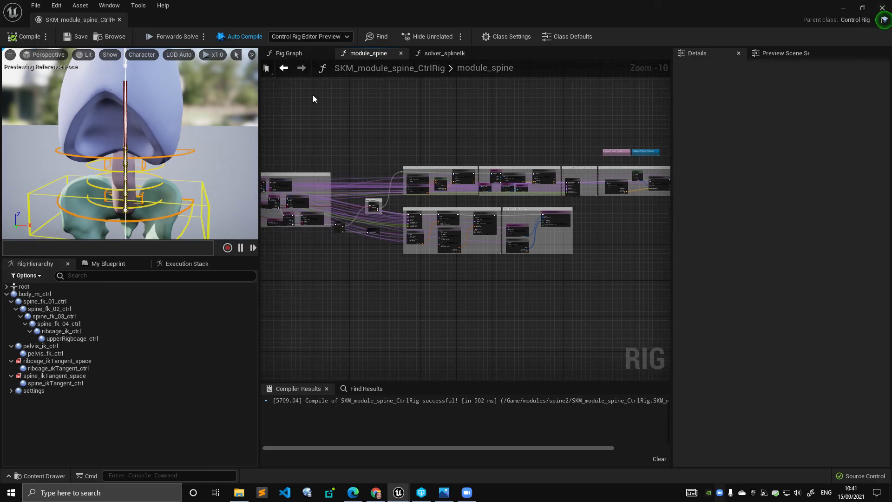
right_click_drag(394, 110, 358, 116)
left_click_drag(299, 109, 592, 261)
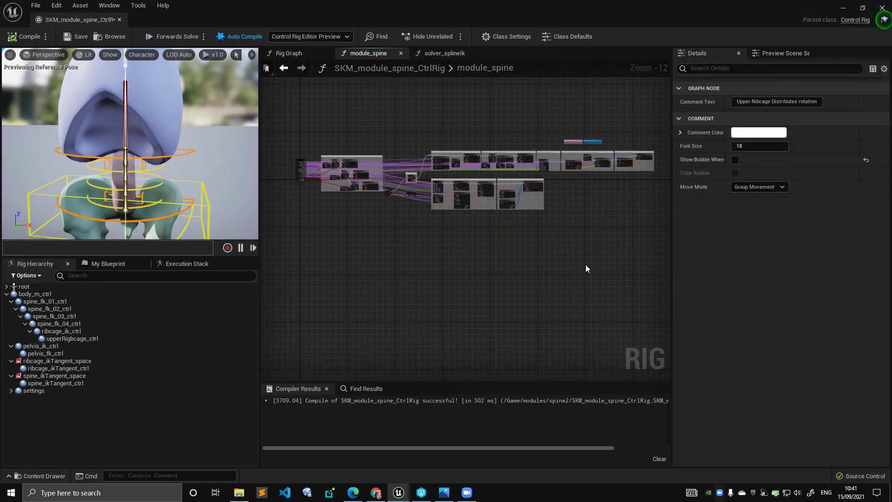